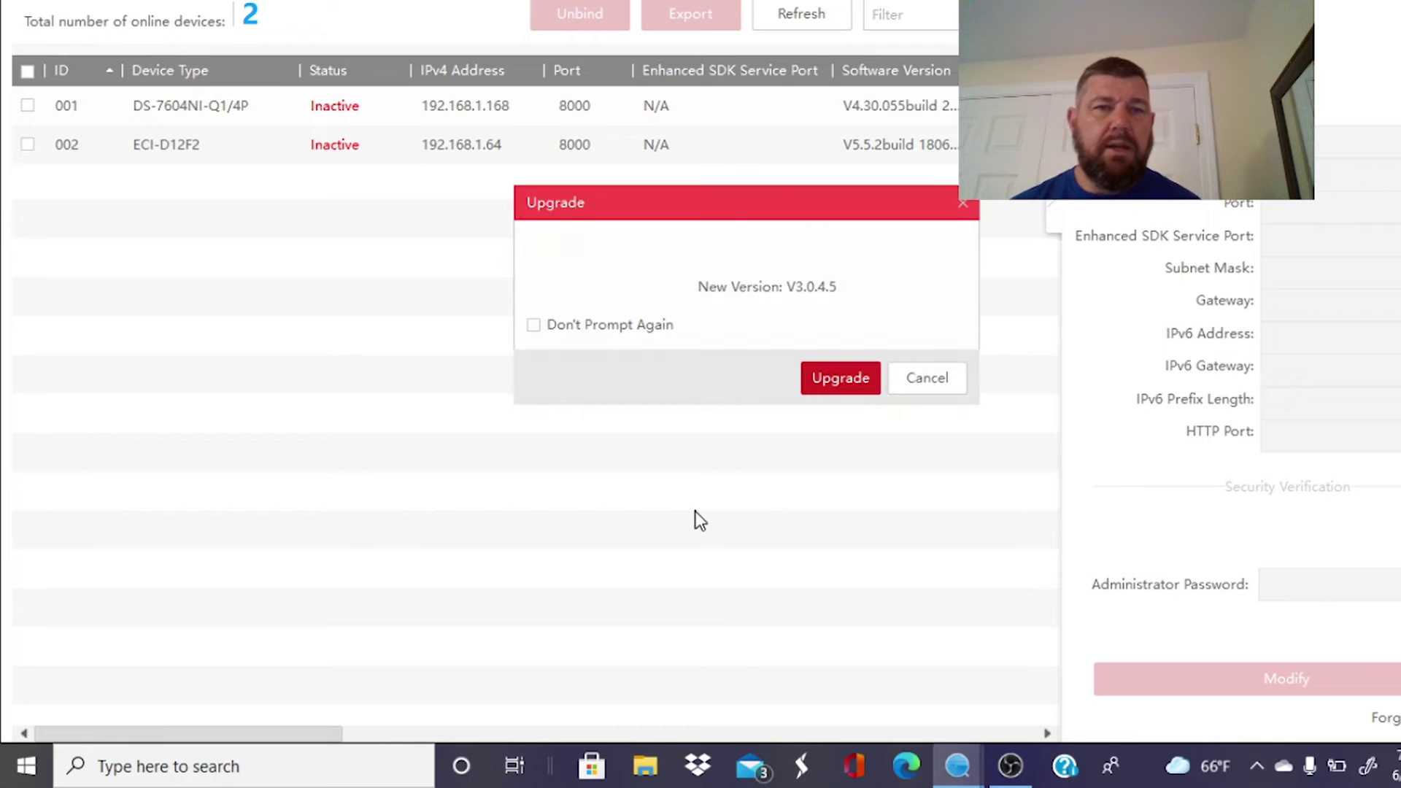
# Decline the SADP software upgrade and select the ECI-D12F2 camera and NVR entries.
pyautogui.click(949, 387)
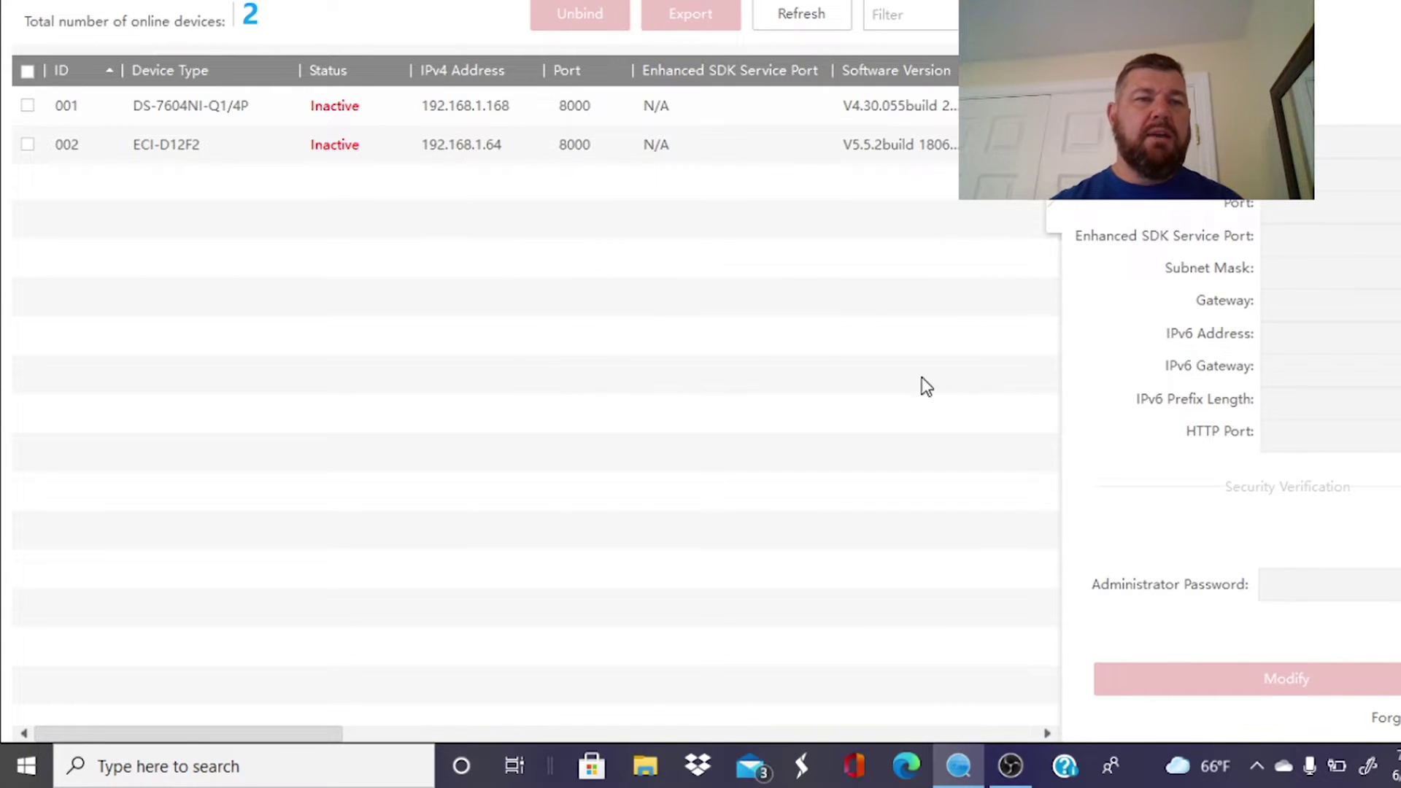
pyautogui.click(379, 131)
pyautogui.click(360, 106)
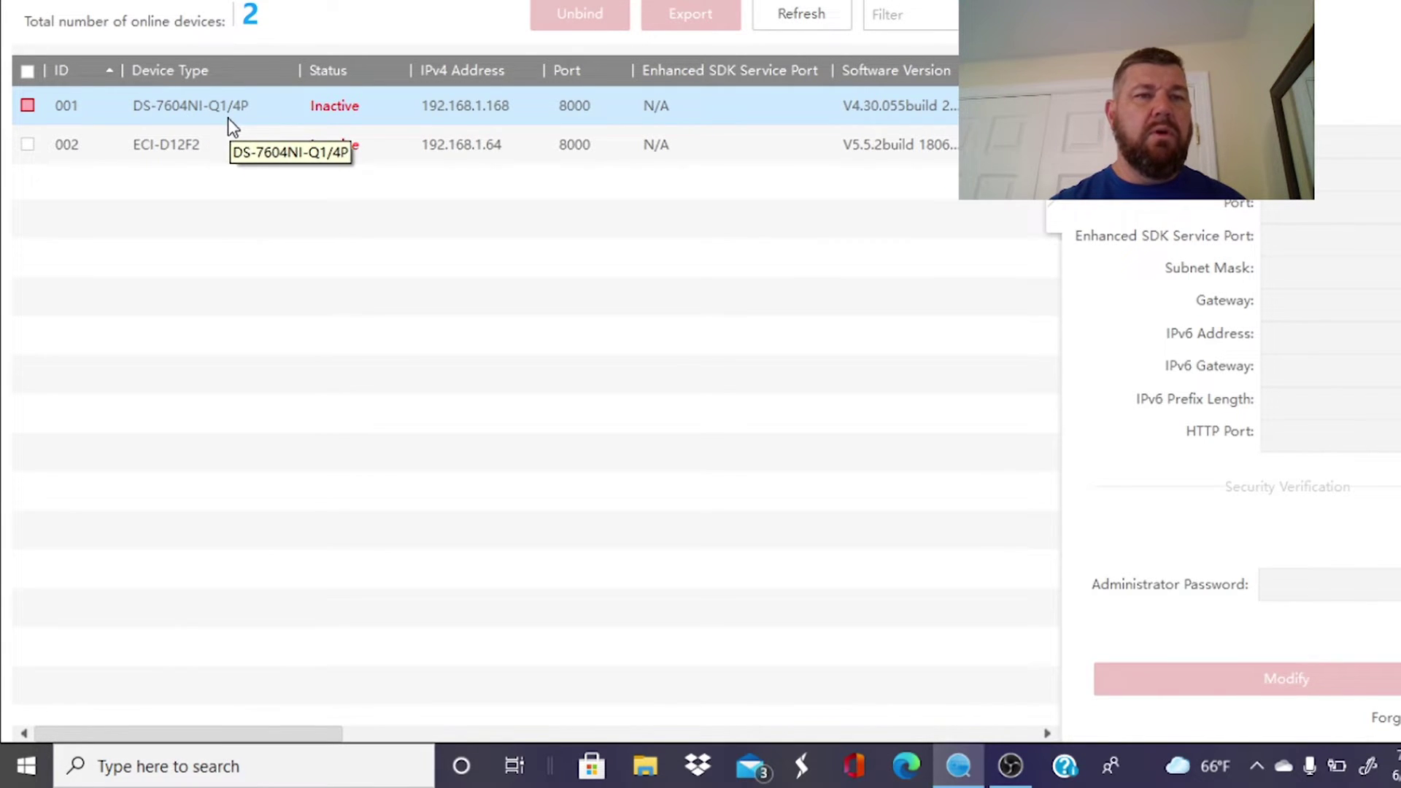
pyautogui.click(282, 150)
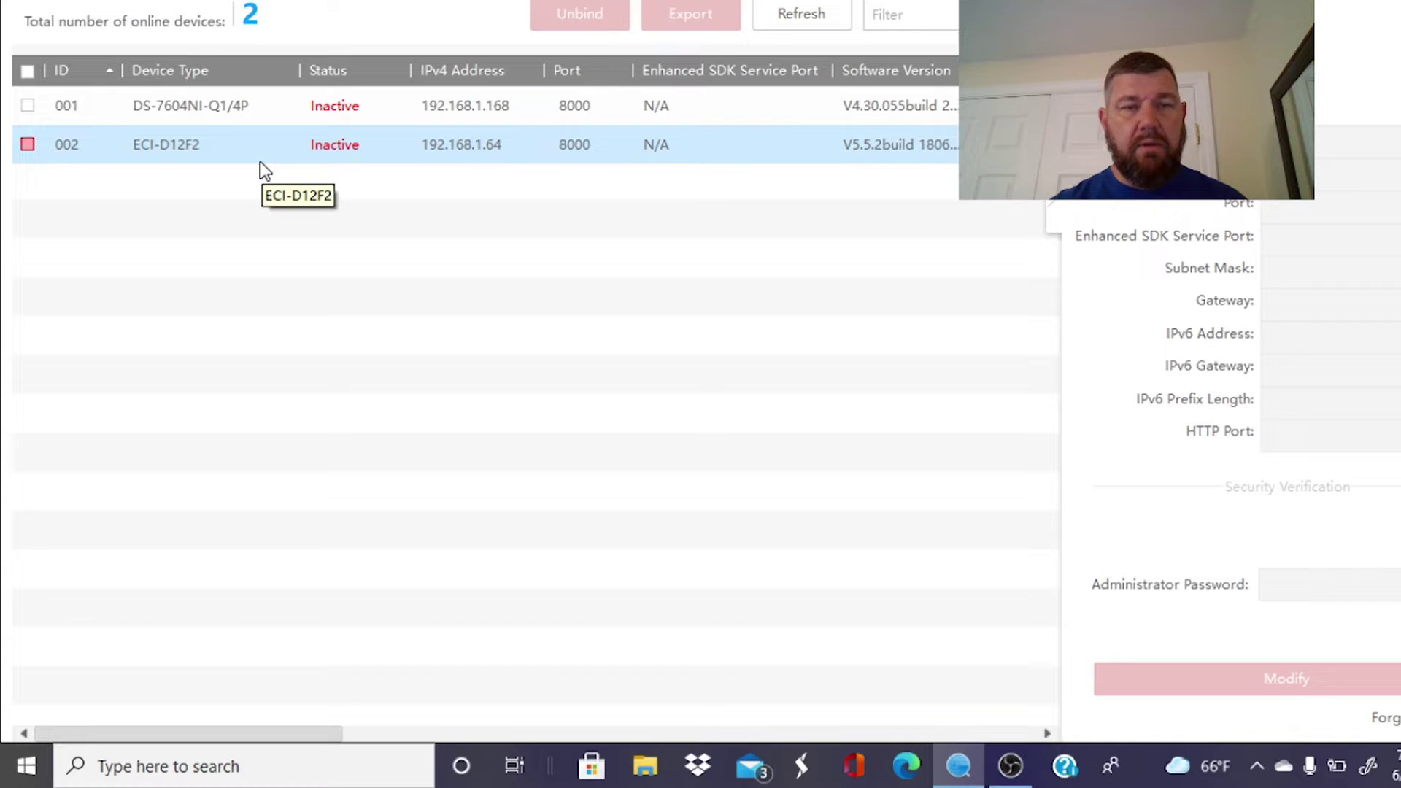
# Compare the DS-7604NI-Q1/4P NVR (192.168.1.168) and ECI-D12F2 camera (192.168.1.64) entries, both Inactive.
pyautogui.click(462, 99)
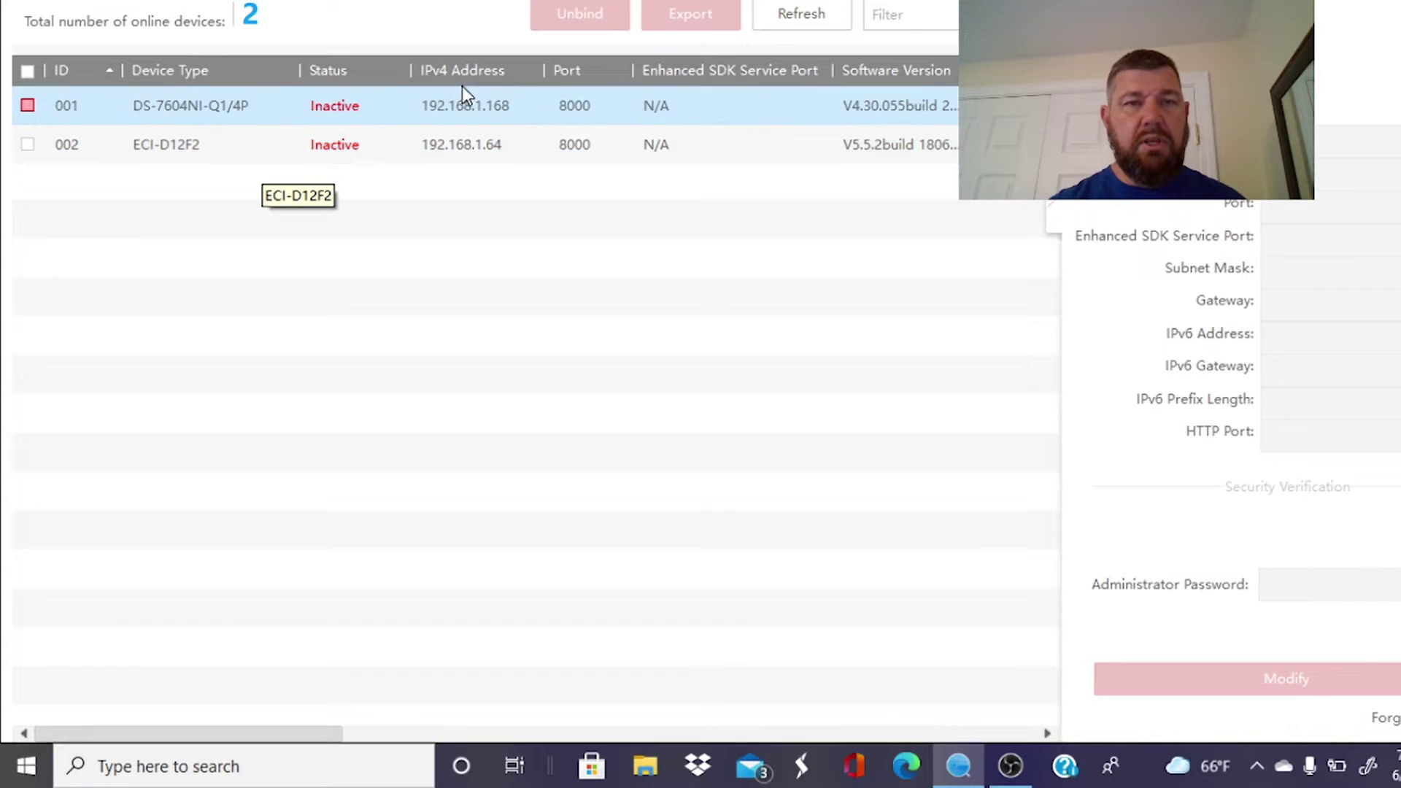
pyautogui.click(345, 140)
pyautogui.click(338, 110)
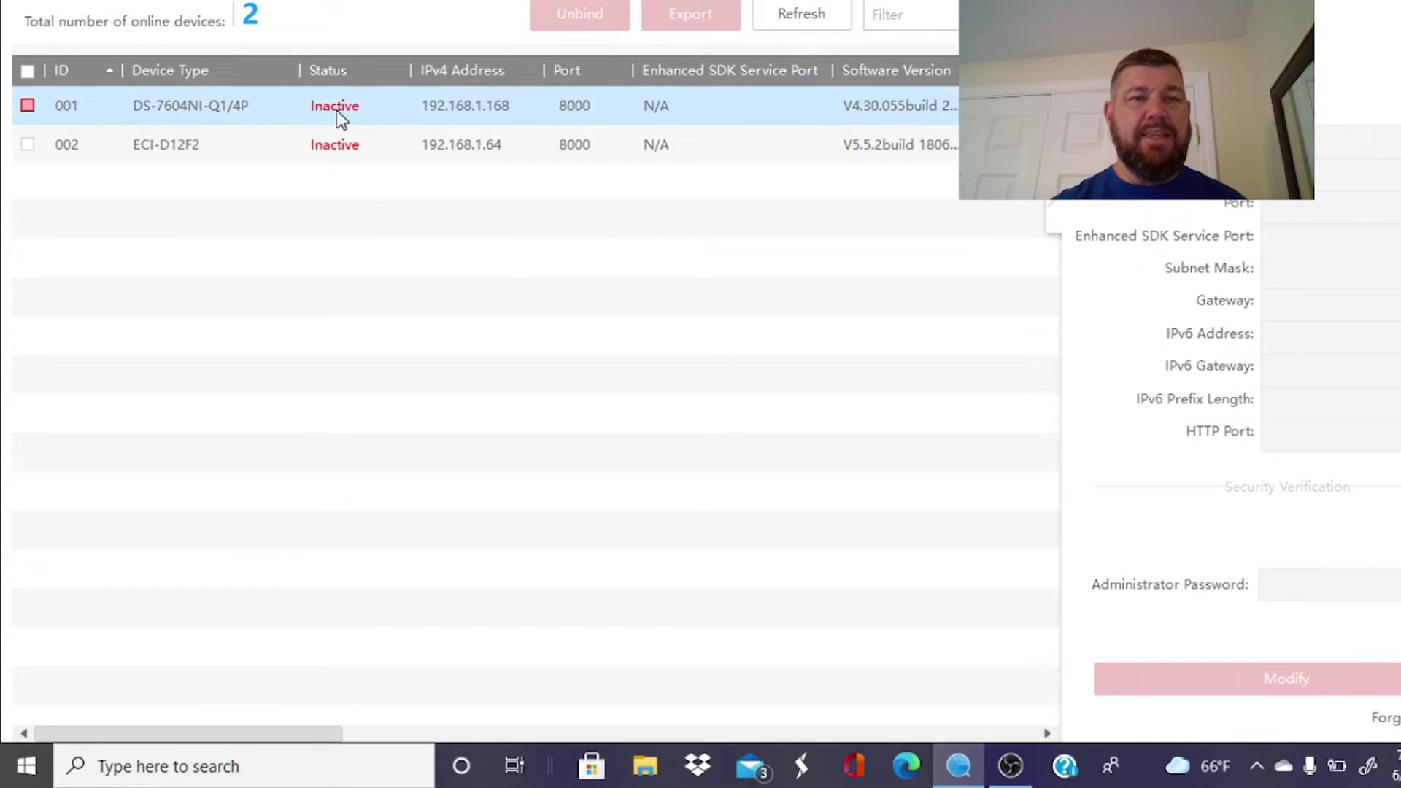
pyautogui.click(344, 144)
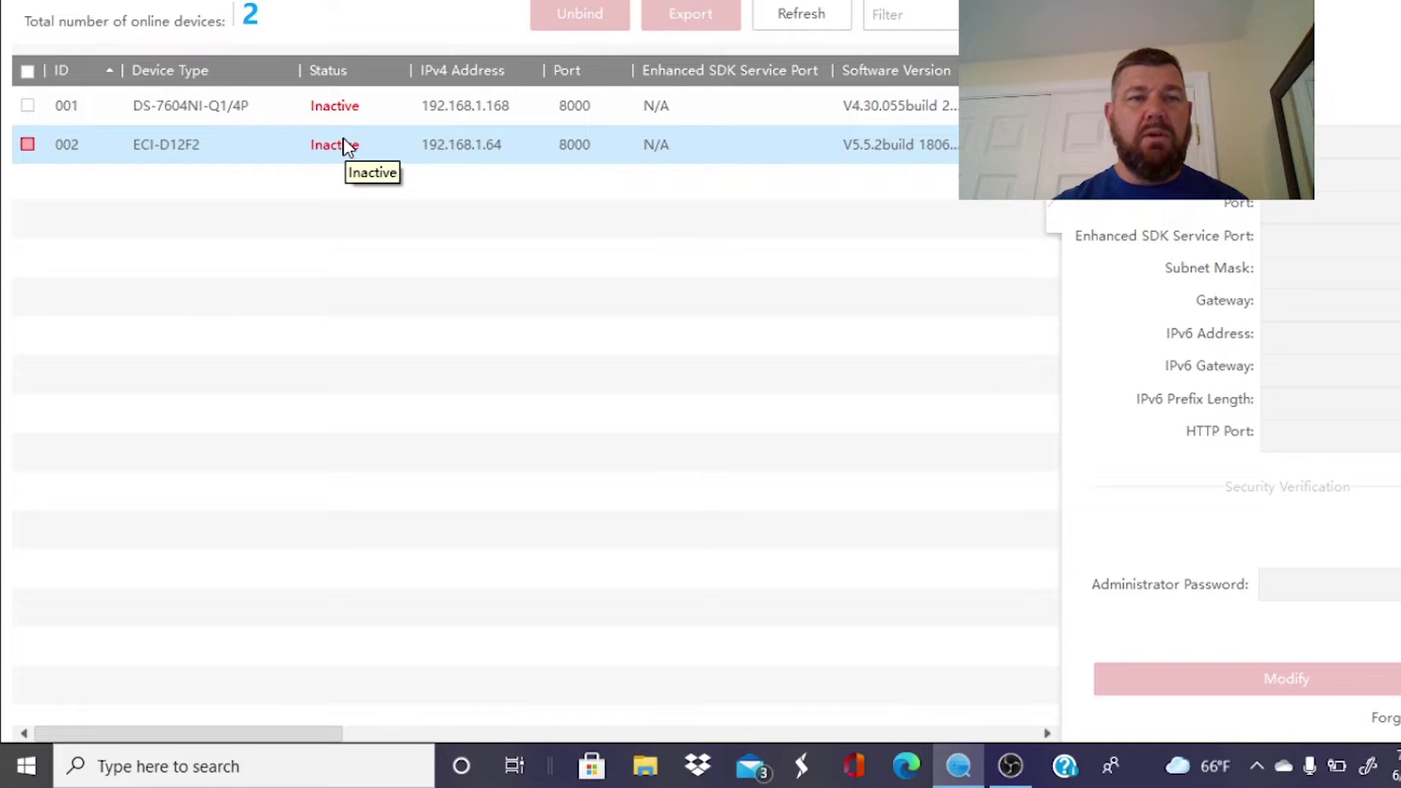
pyautogui.click(152, 111)
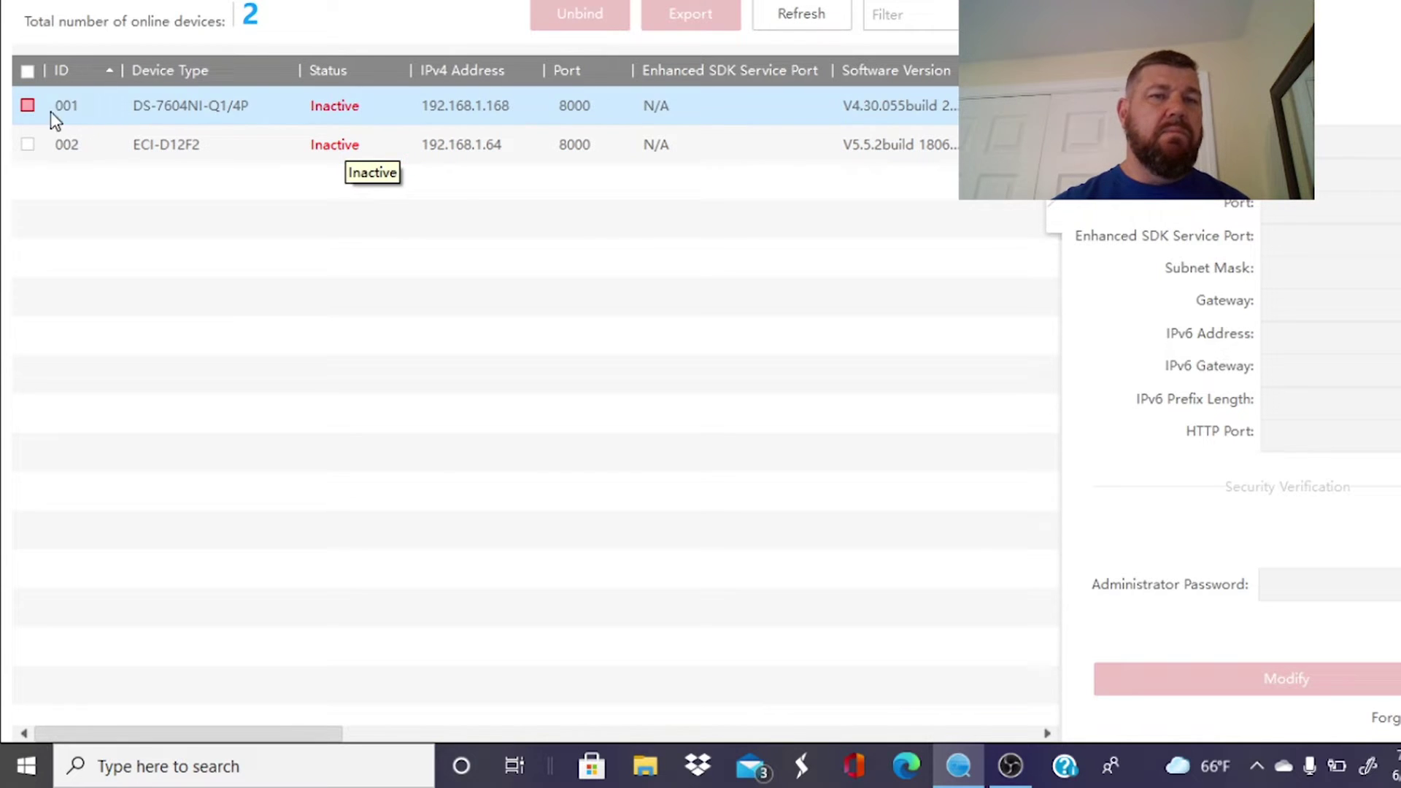
pyautogui.click(612, 70)
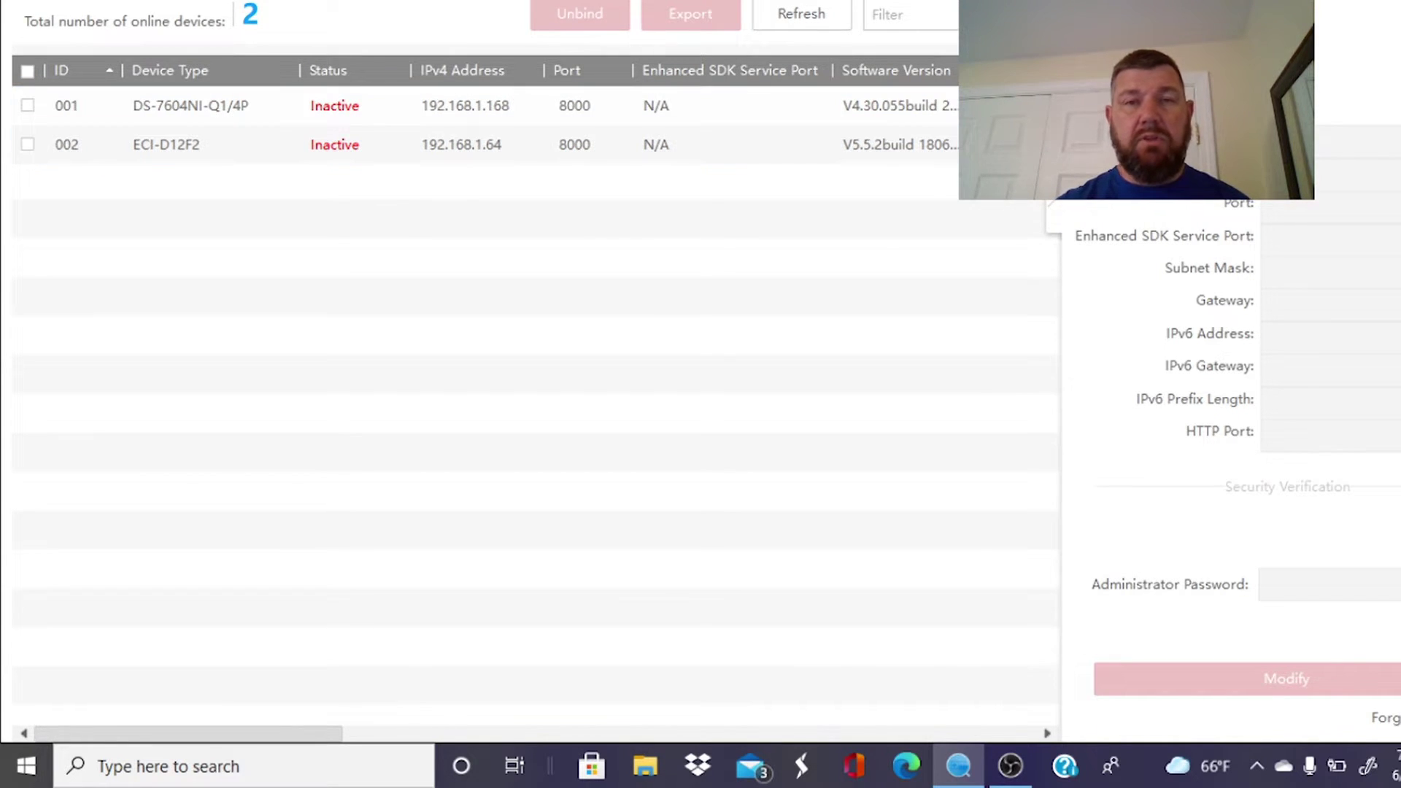
pyautogui.click(82, 144)
pyautogui.click(26, 108)
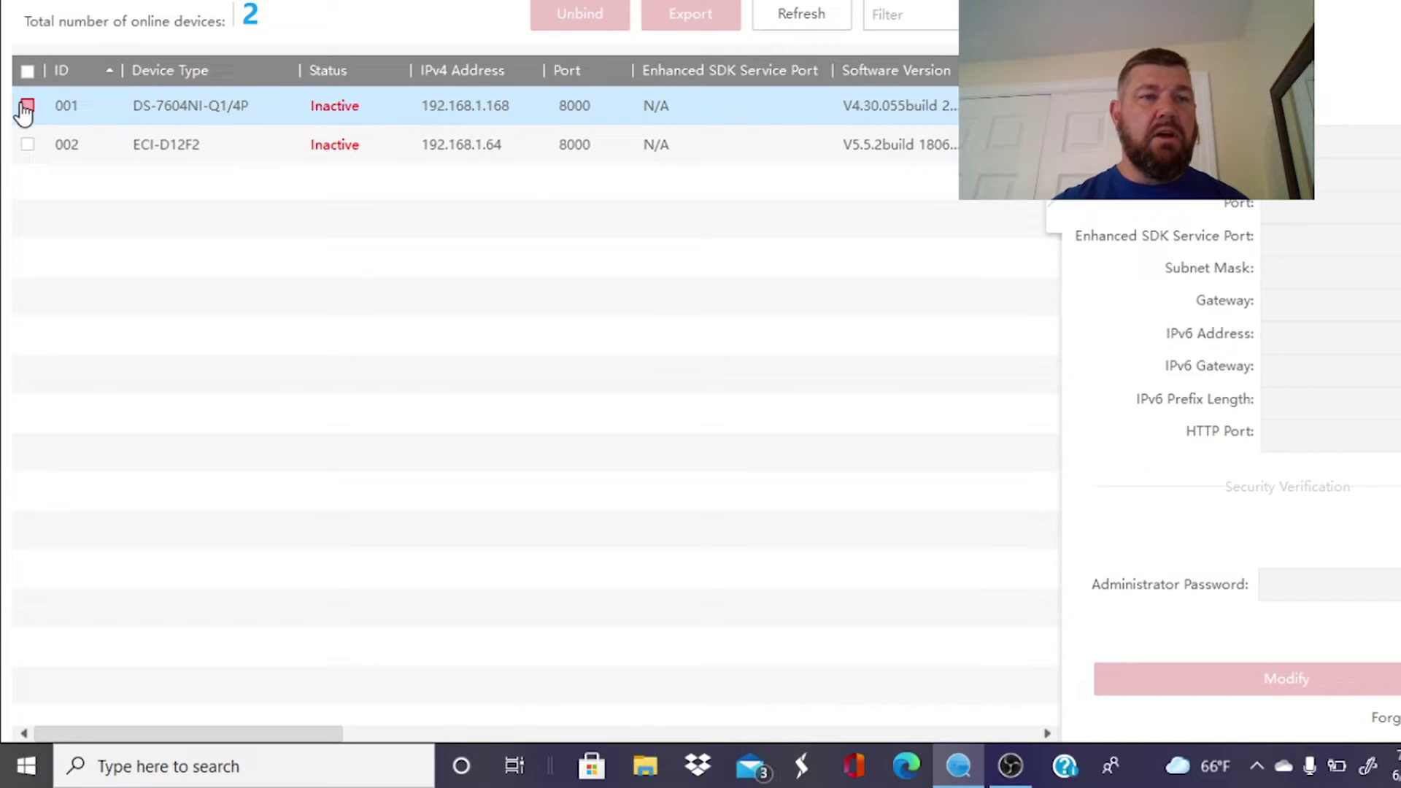
# Tick the DS-7604NI-Q1/4P NVR and enter its new admin password, confirmation and channel password.
pyautogui.click(27, 108)
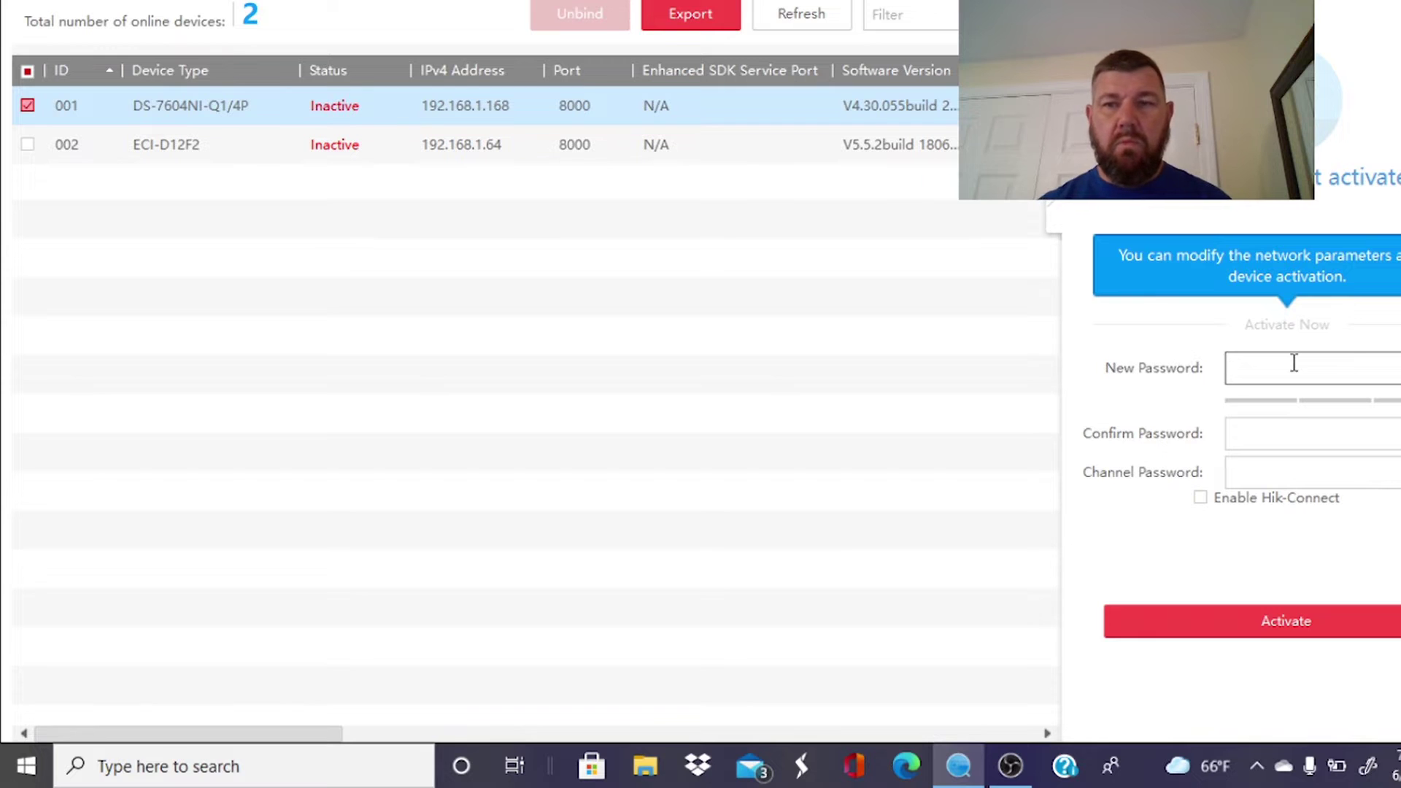
pyautogui.write('•')
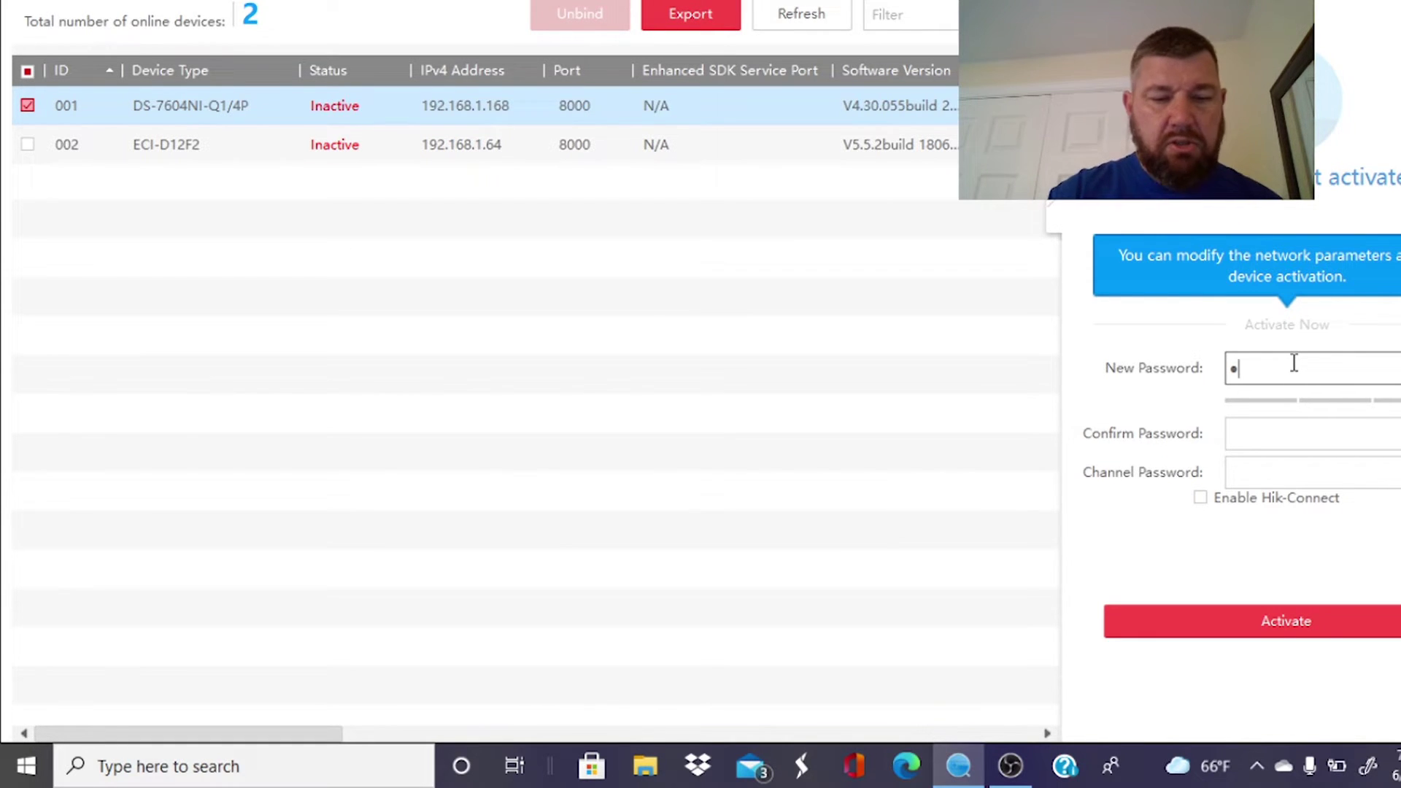
pyautogui.write('•••••')
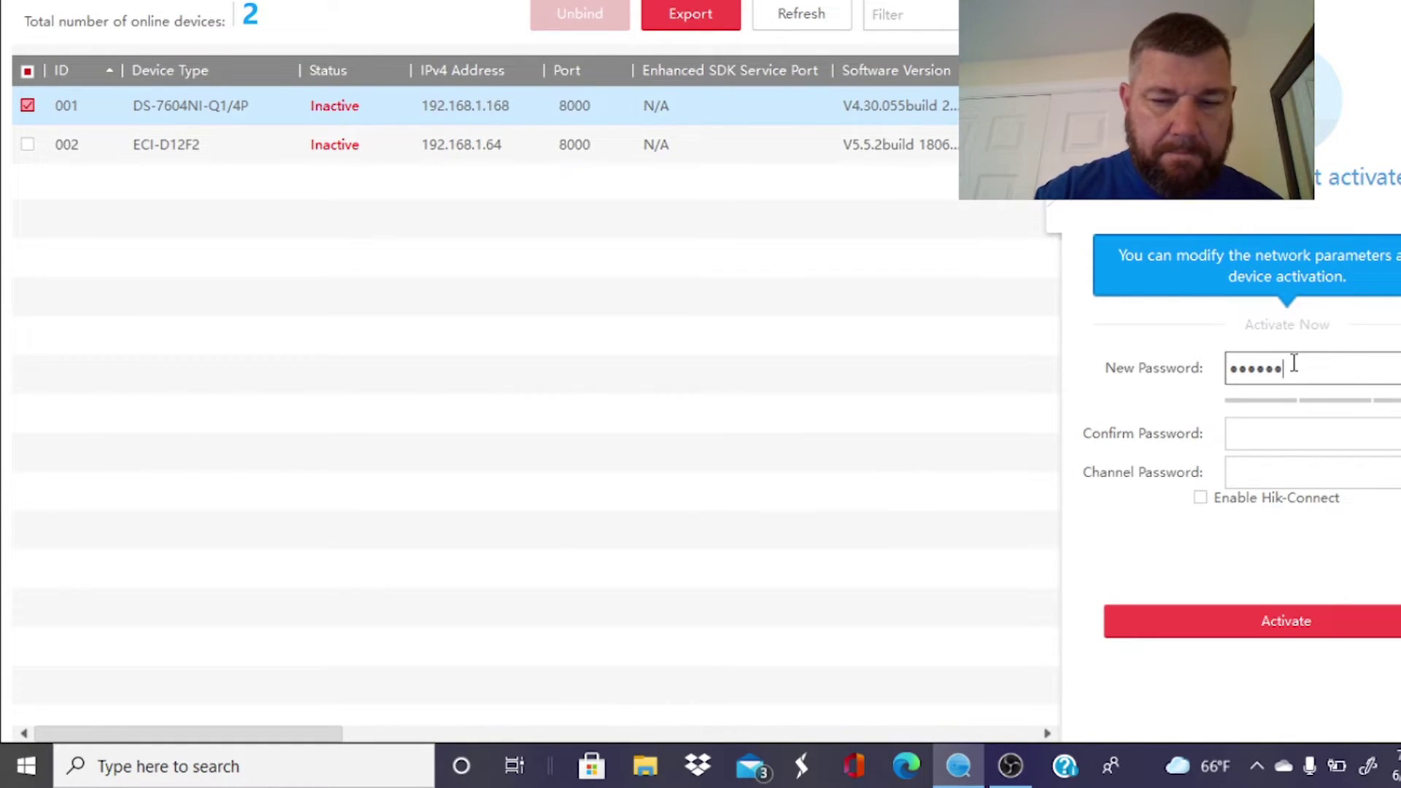
pyautogui.write('••')
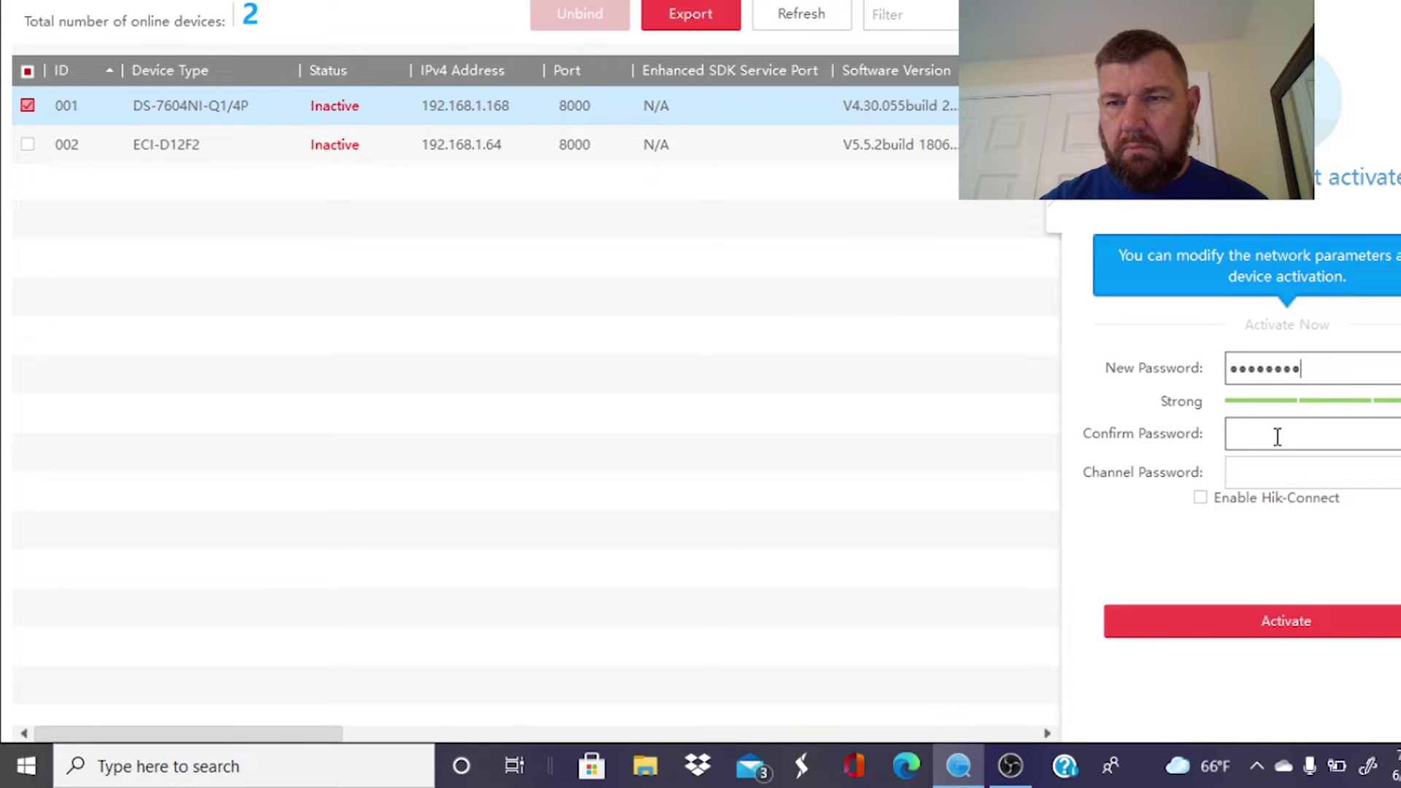
pyautogui.click(1277, 437)
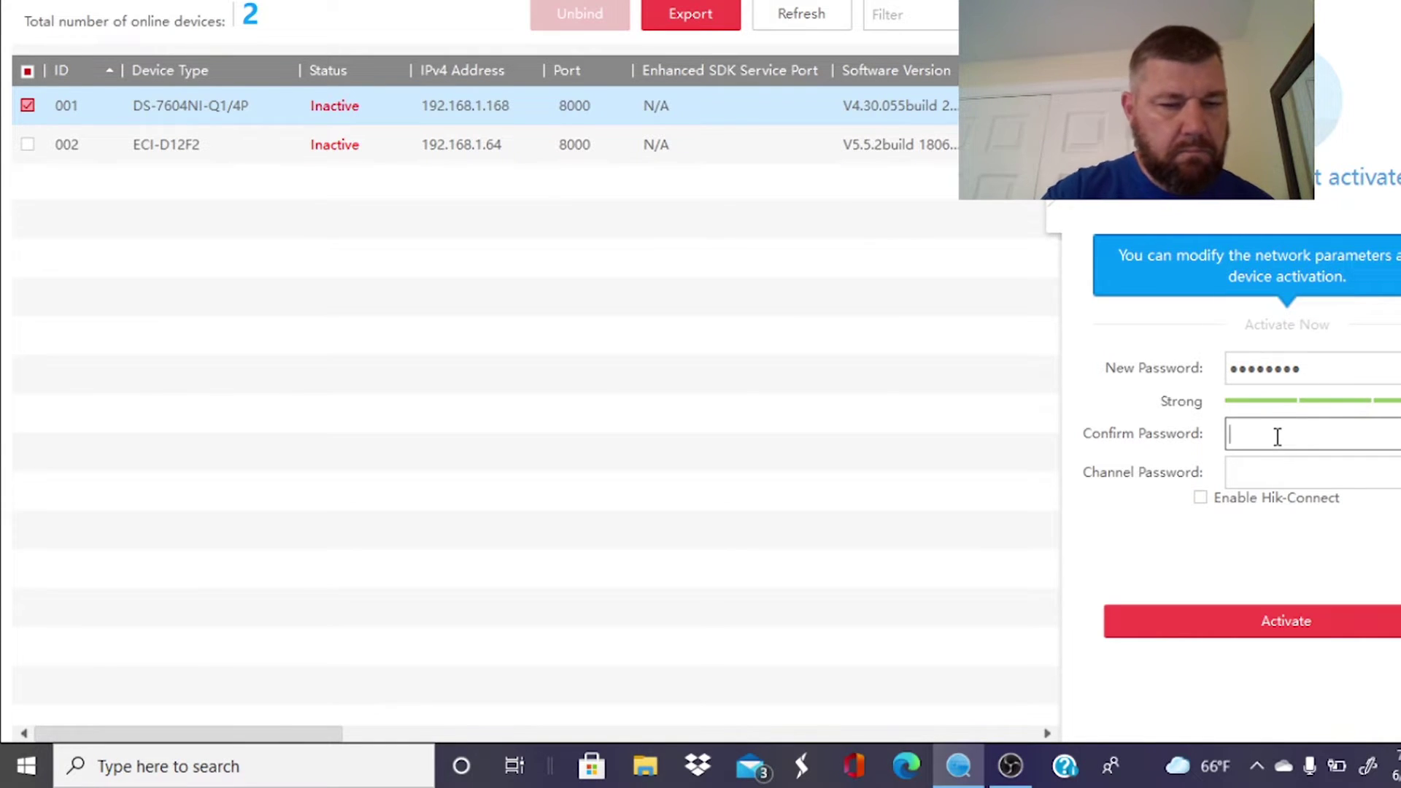
pyautogui.write('•')
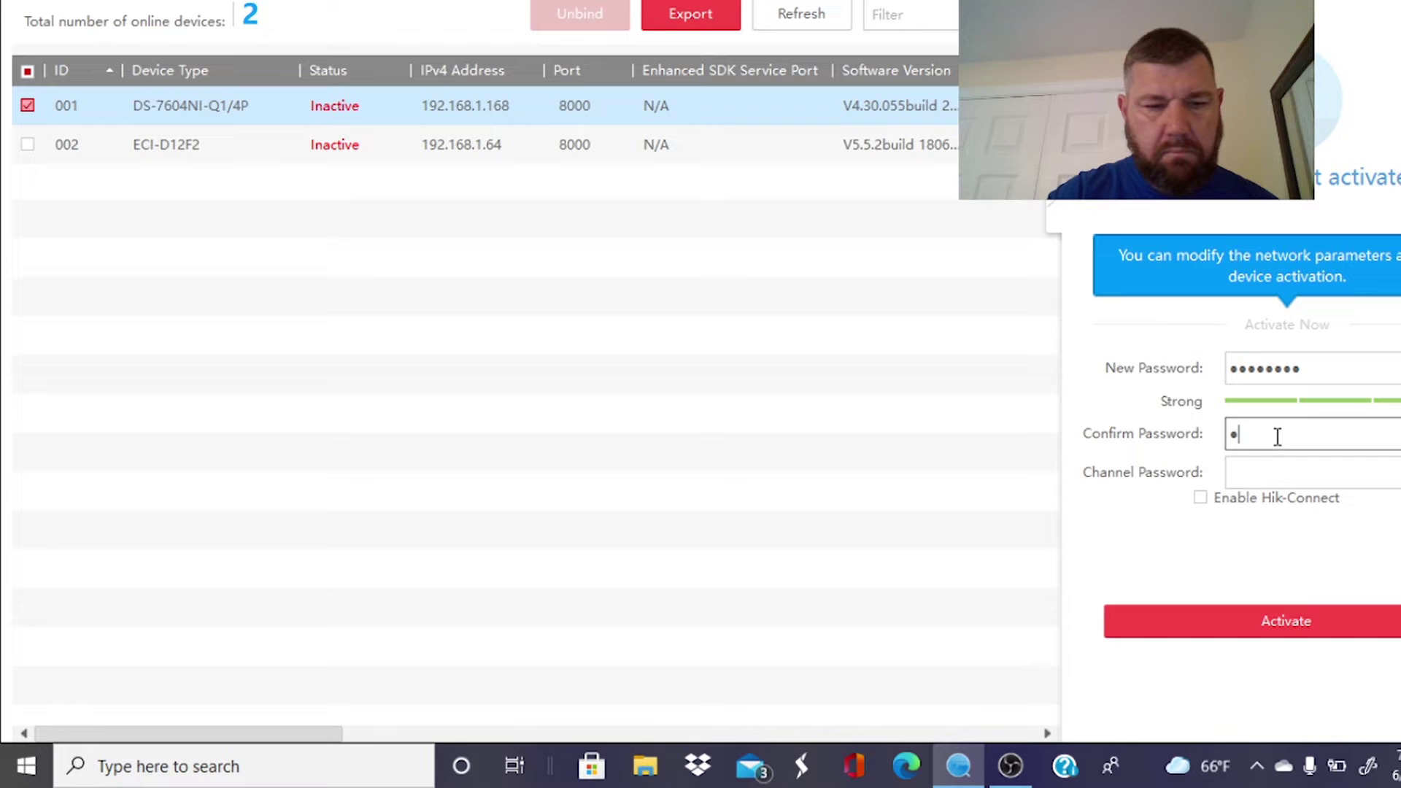
pyautogui.write('••••')
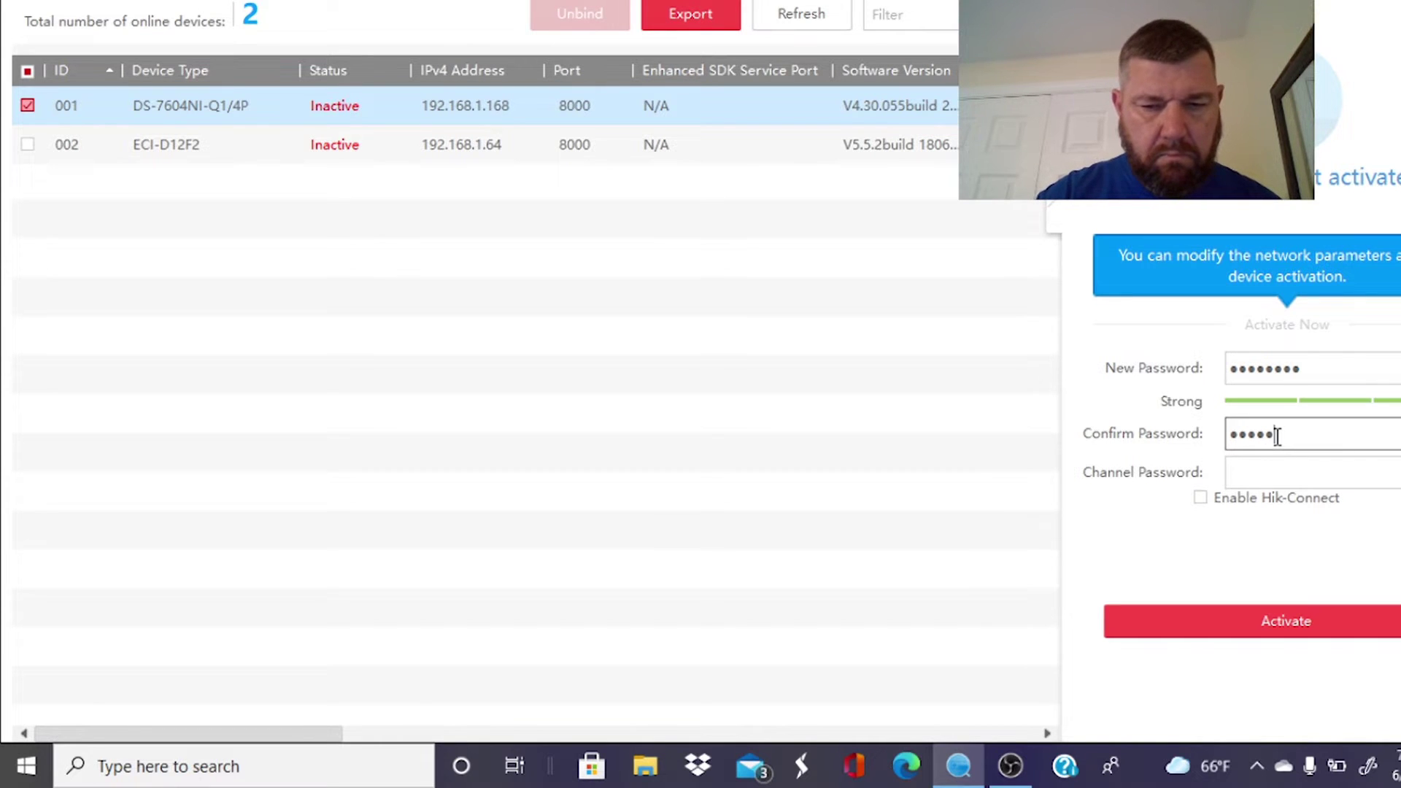
pyautogui.write('•••')
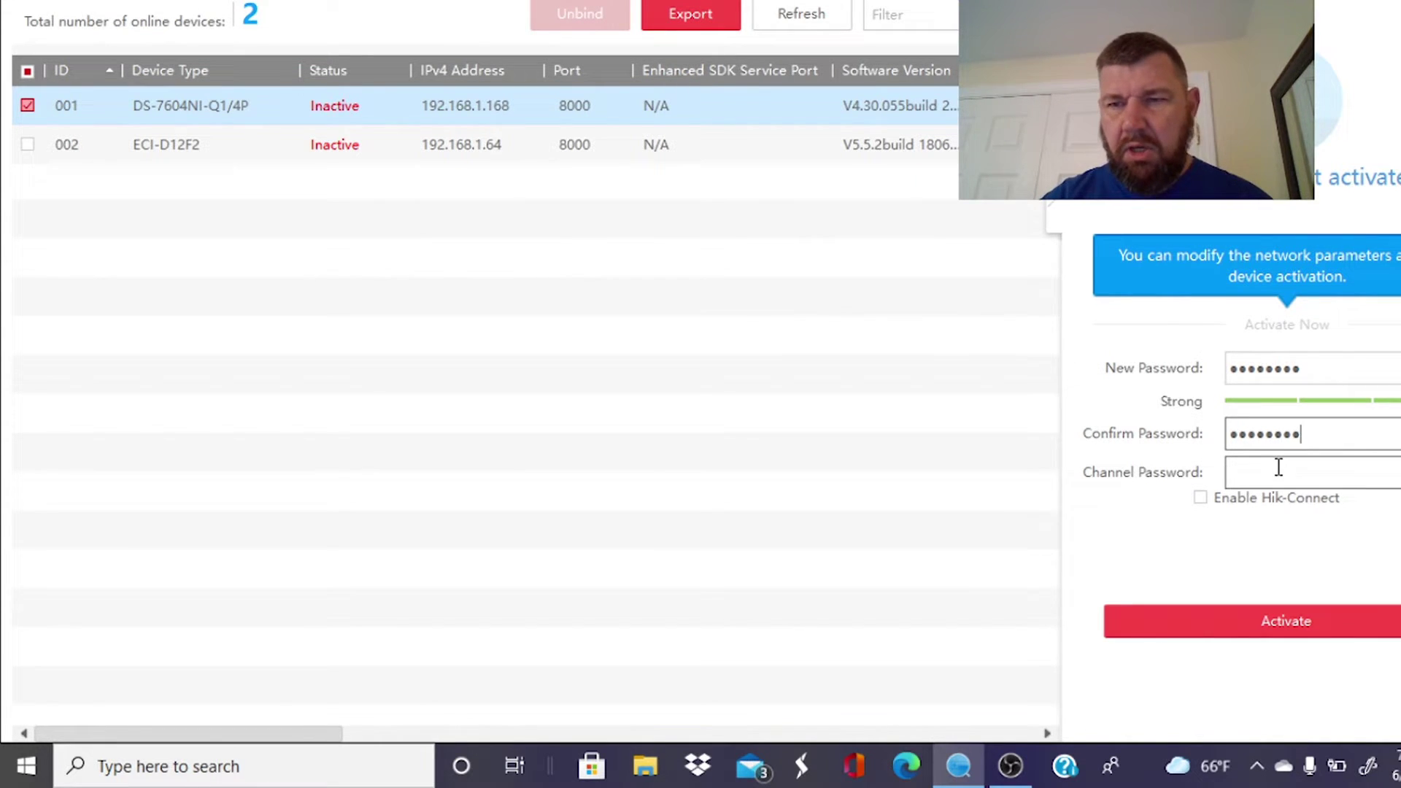
pyautogui.click(1279, 468)
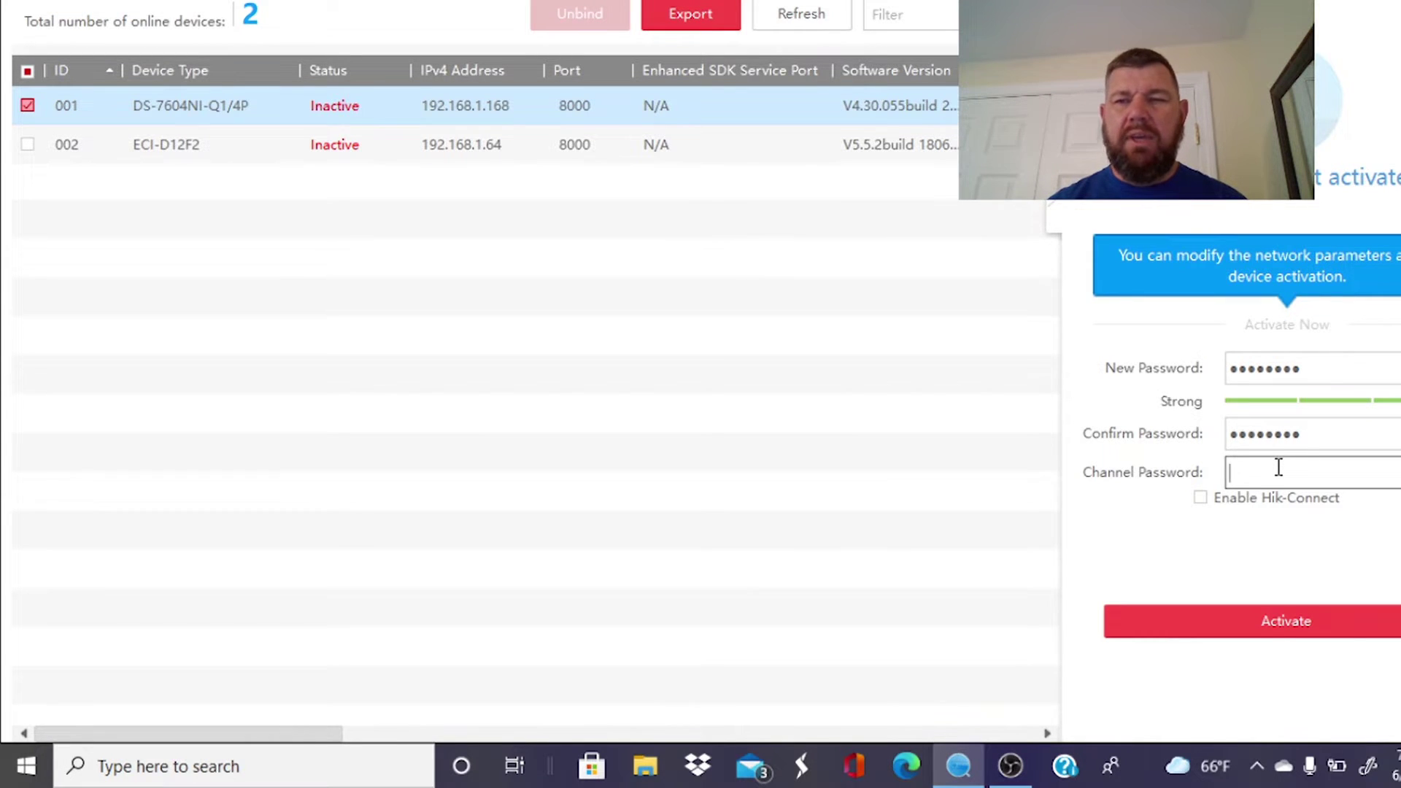
pyautogui.write('••••')
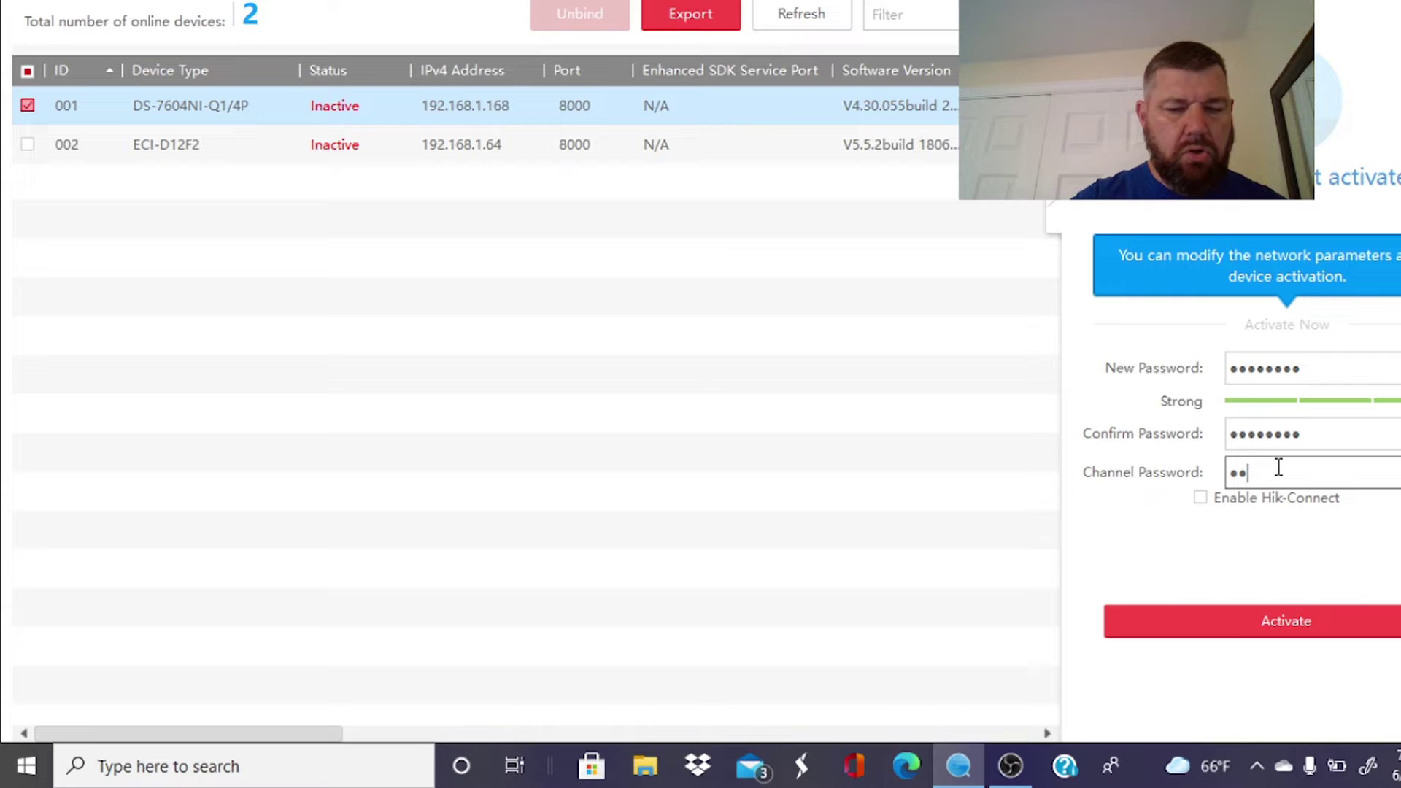
pyautogui.write('••••')
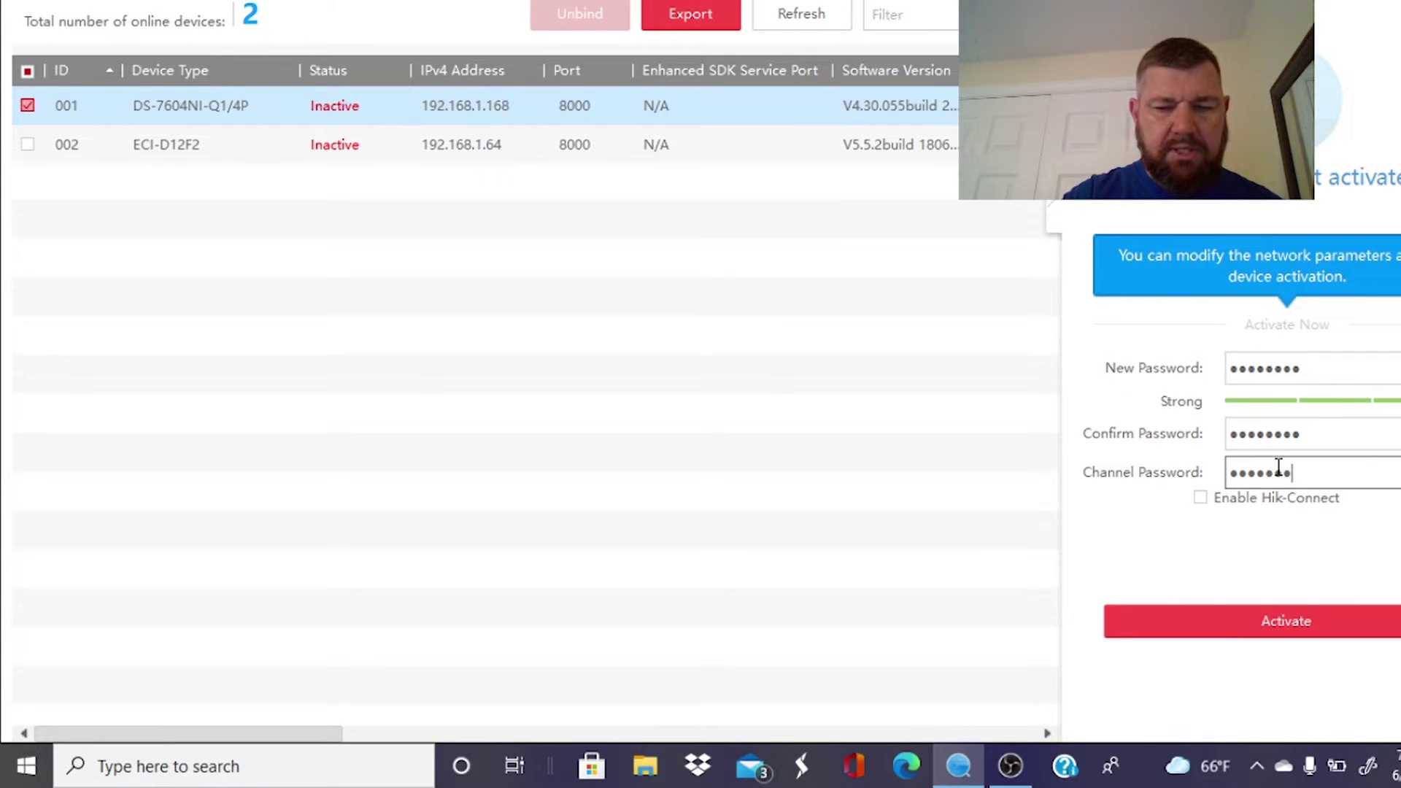
# Activate the DS-7604NI-Q1/4P NVR, skipping the GUID export and confirming the results.
pyautogui.click(1304, 632)
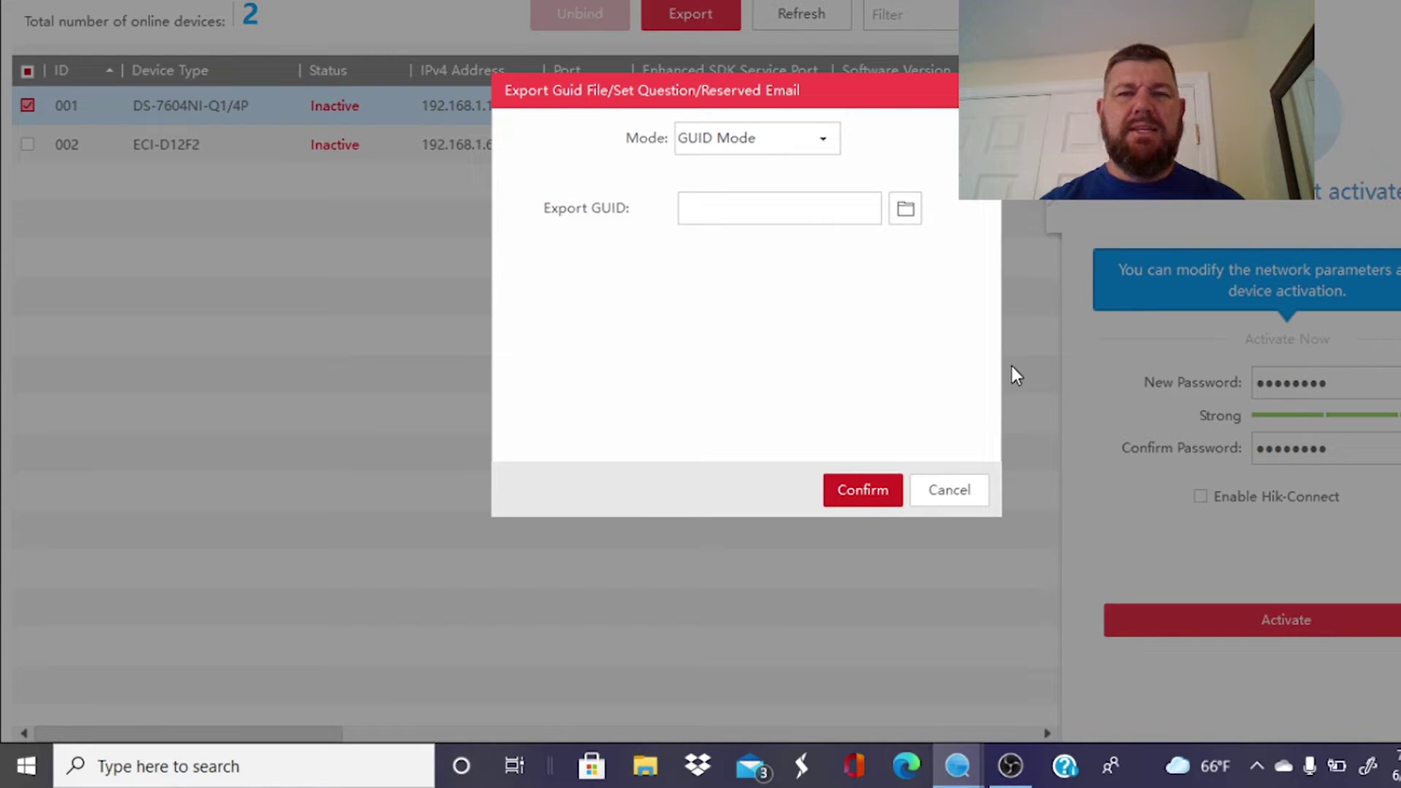
pyautogui.click(954, 492)
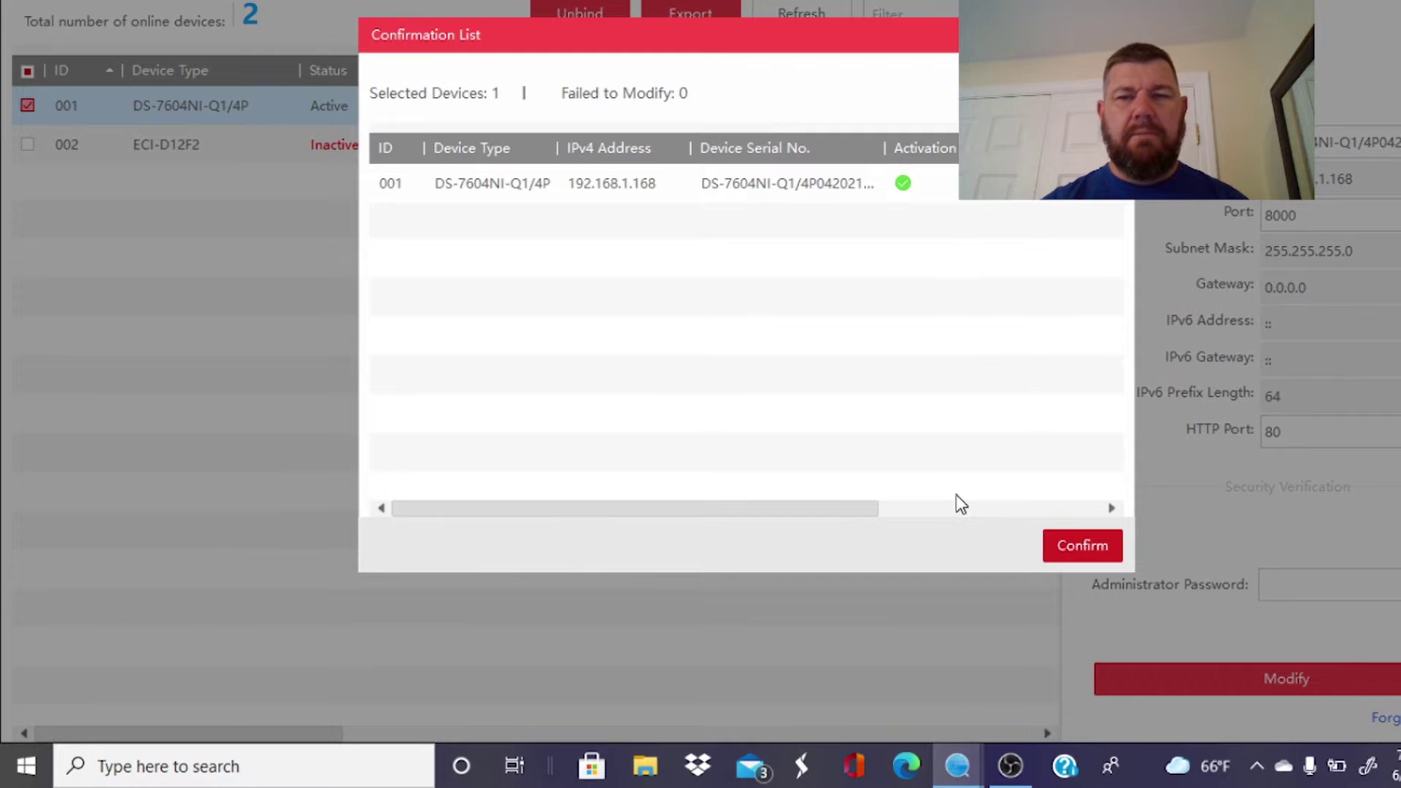
pyautogui.click(1058, 553)
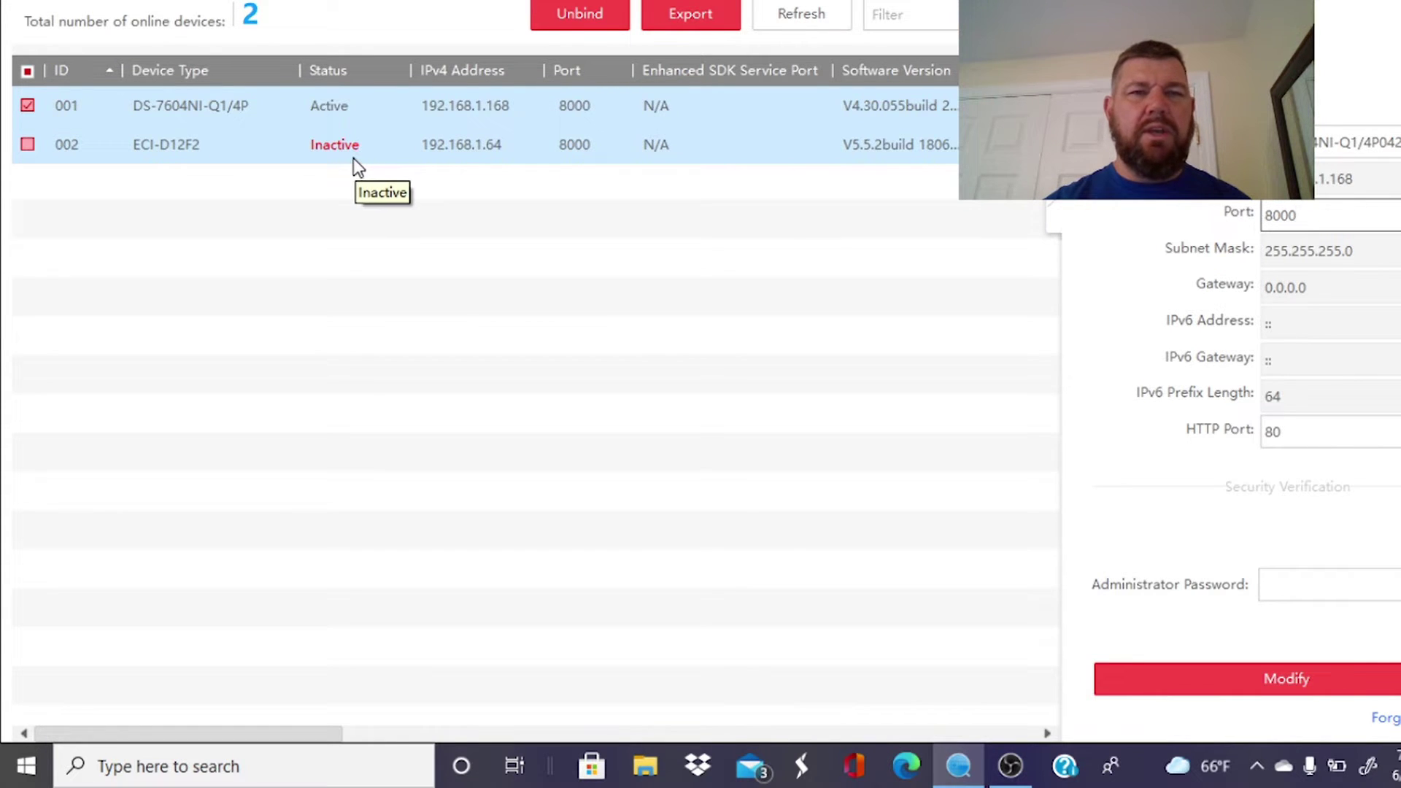
# Select only the ECI-D12F2 camera, enter and confirm its new password, and activate it.
pyautogui.click(28, 144)
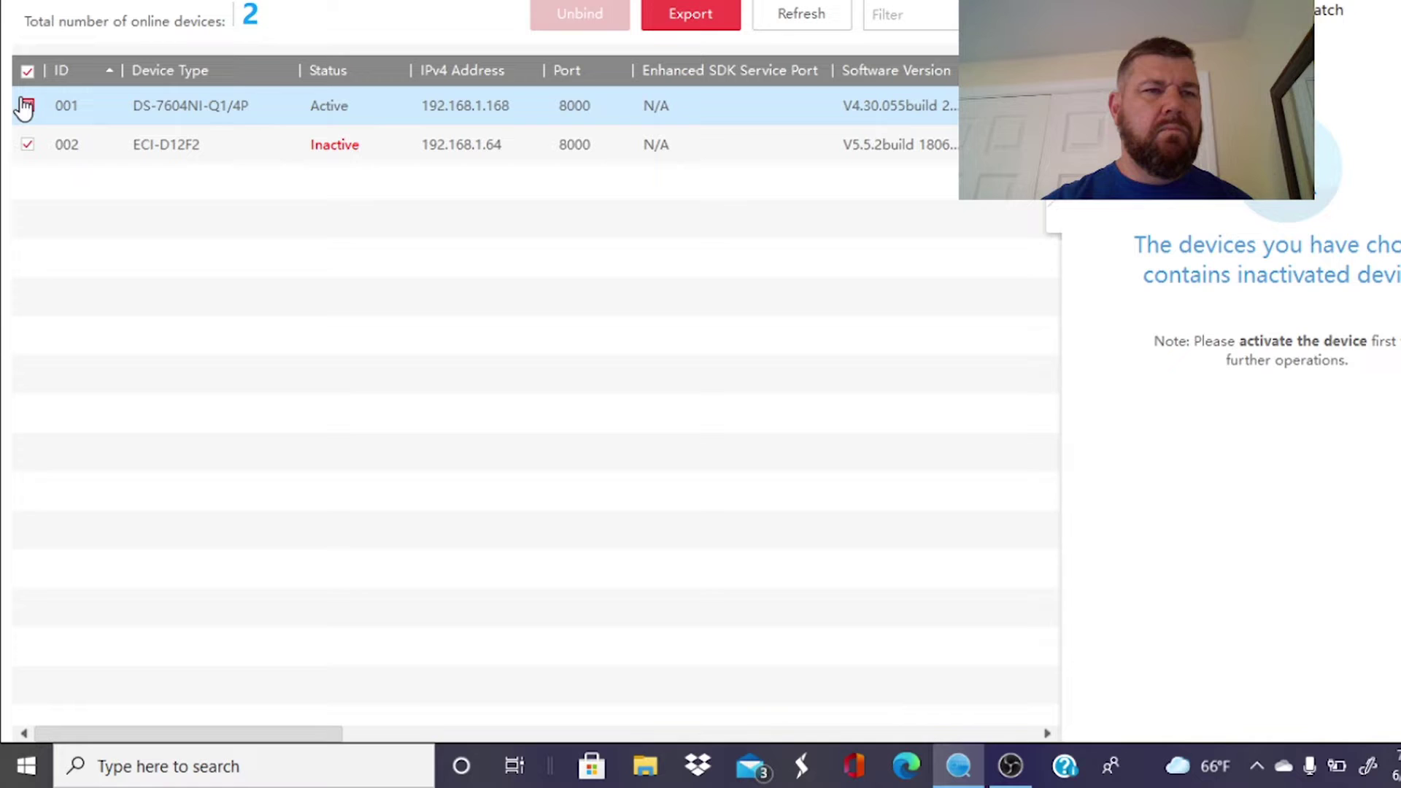
pyautogui.click(27, 105)
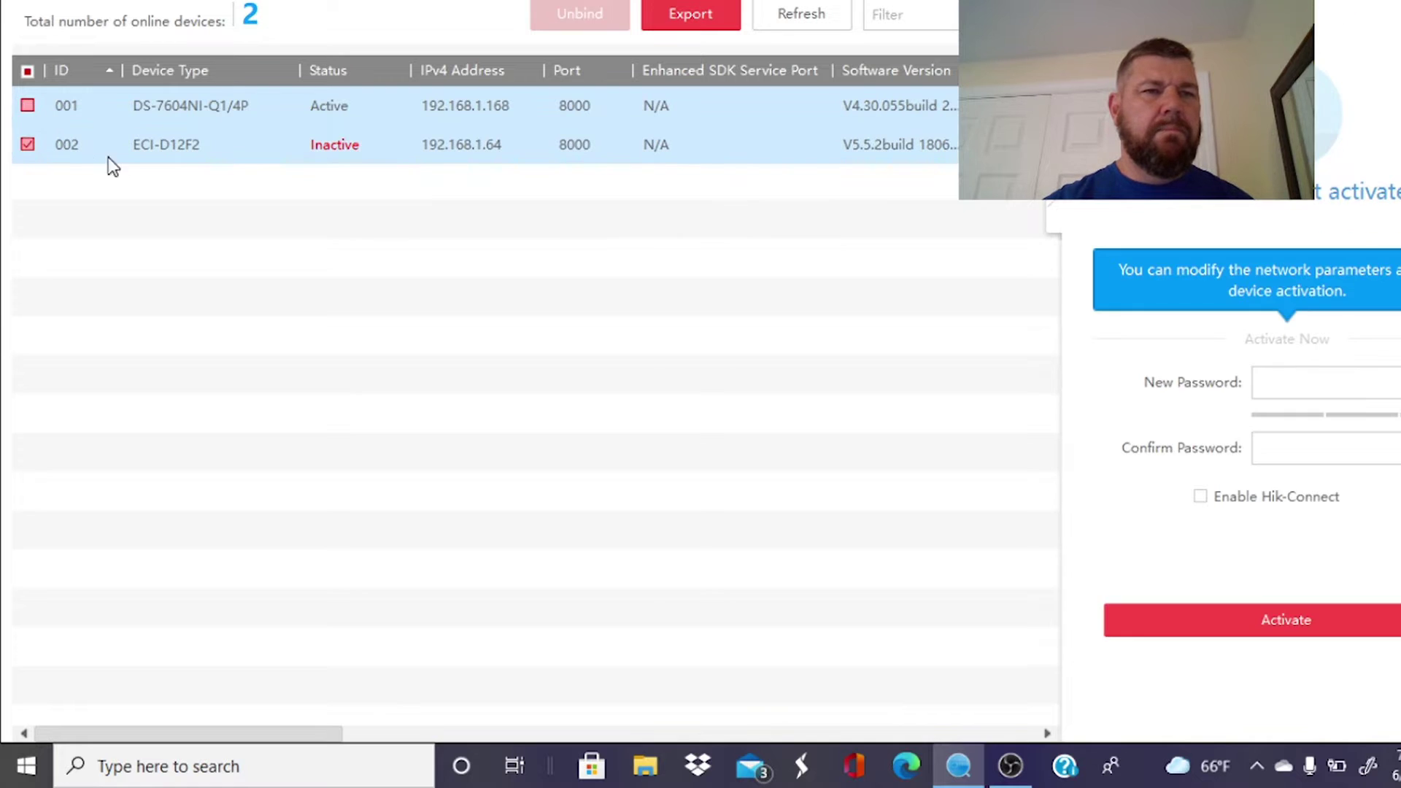
pyautogui.click(1303, 378)
pyautogui.write('*******')
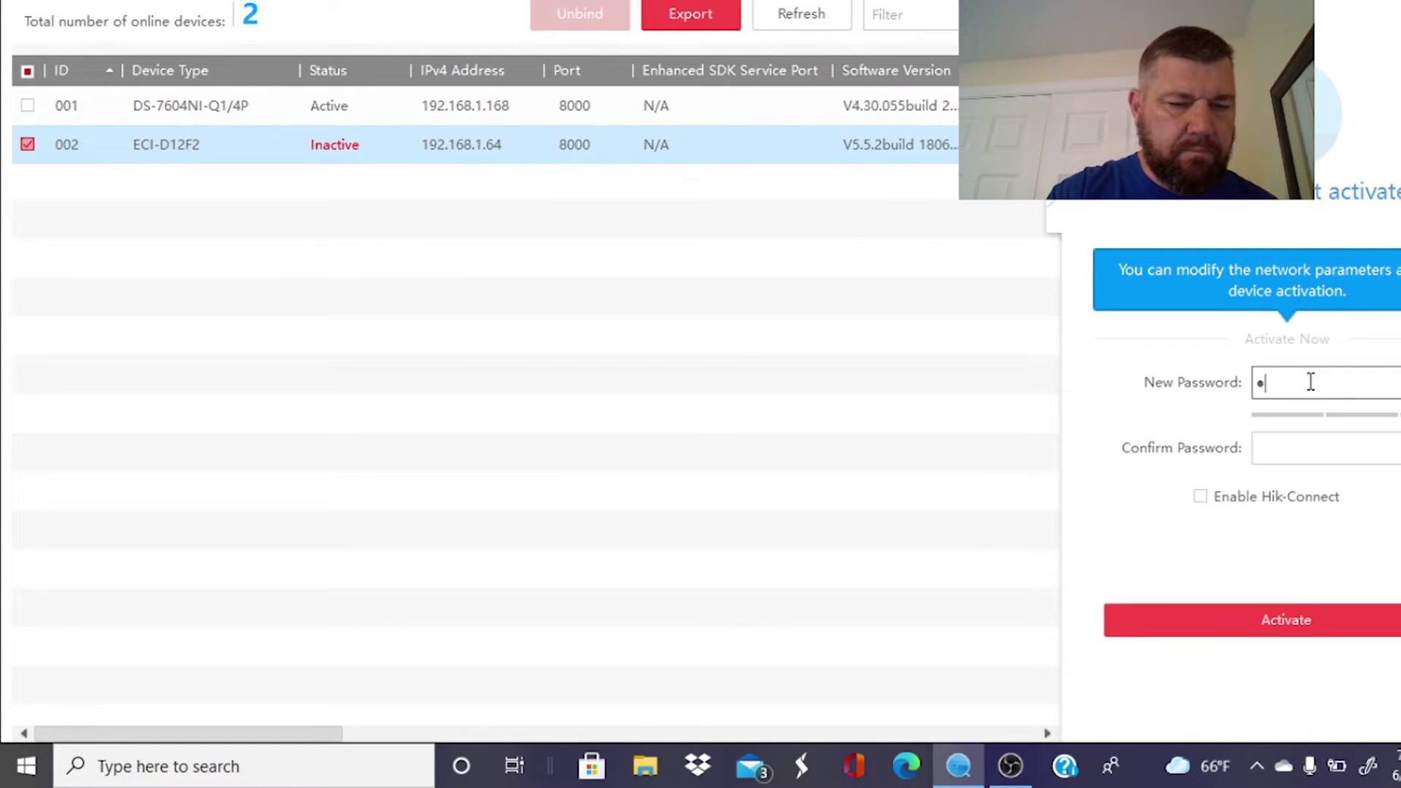
pyautogui.write('*')
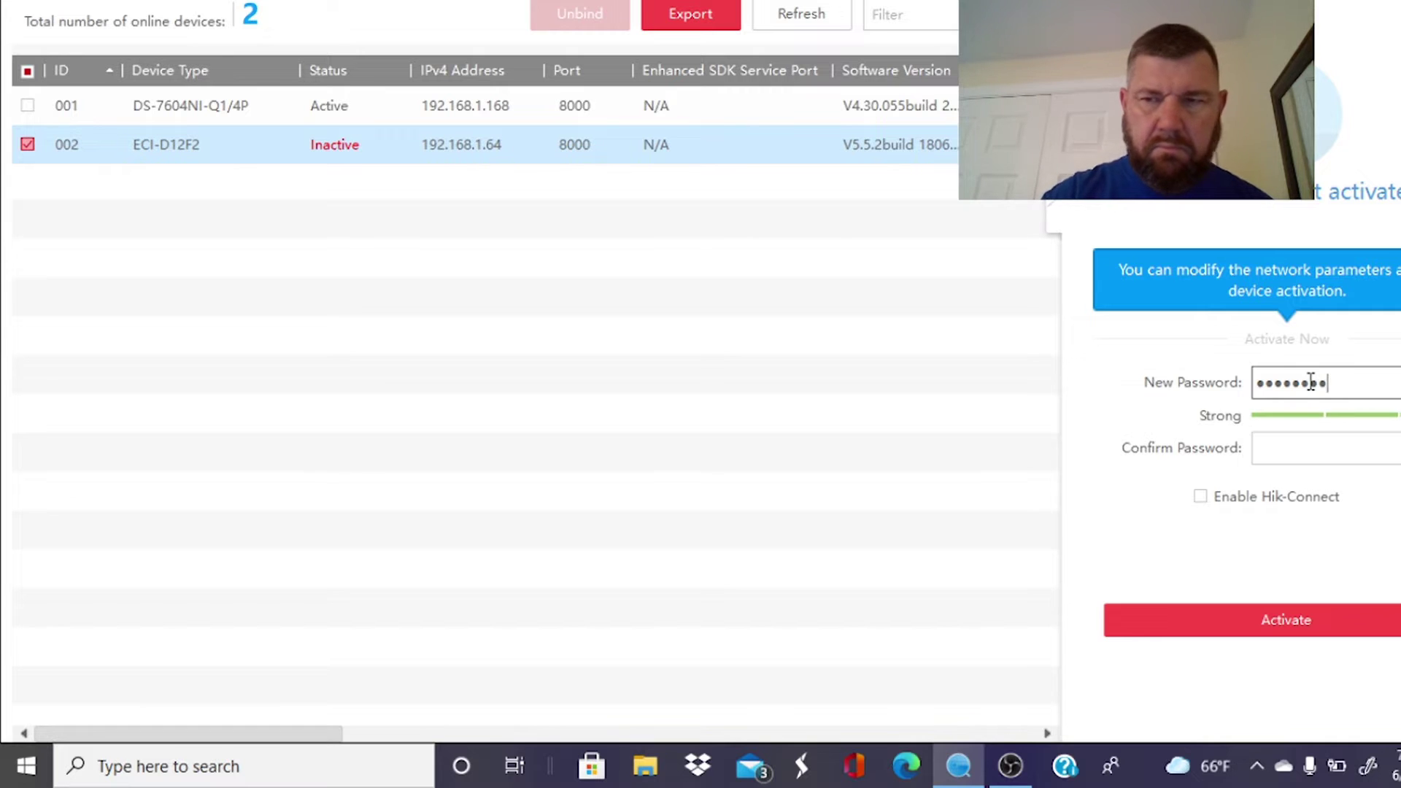
pyautogui.click(1307, 442)
pyautogui.write('******')
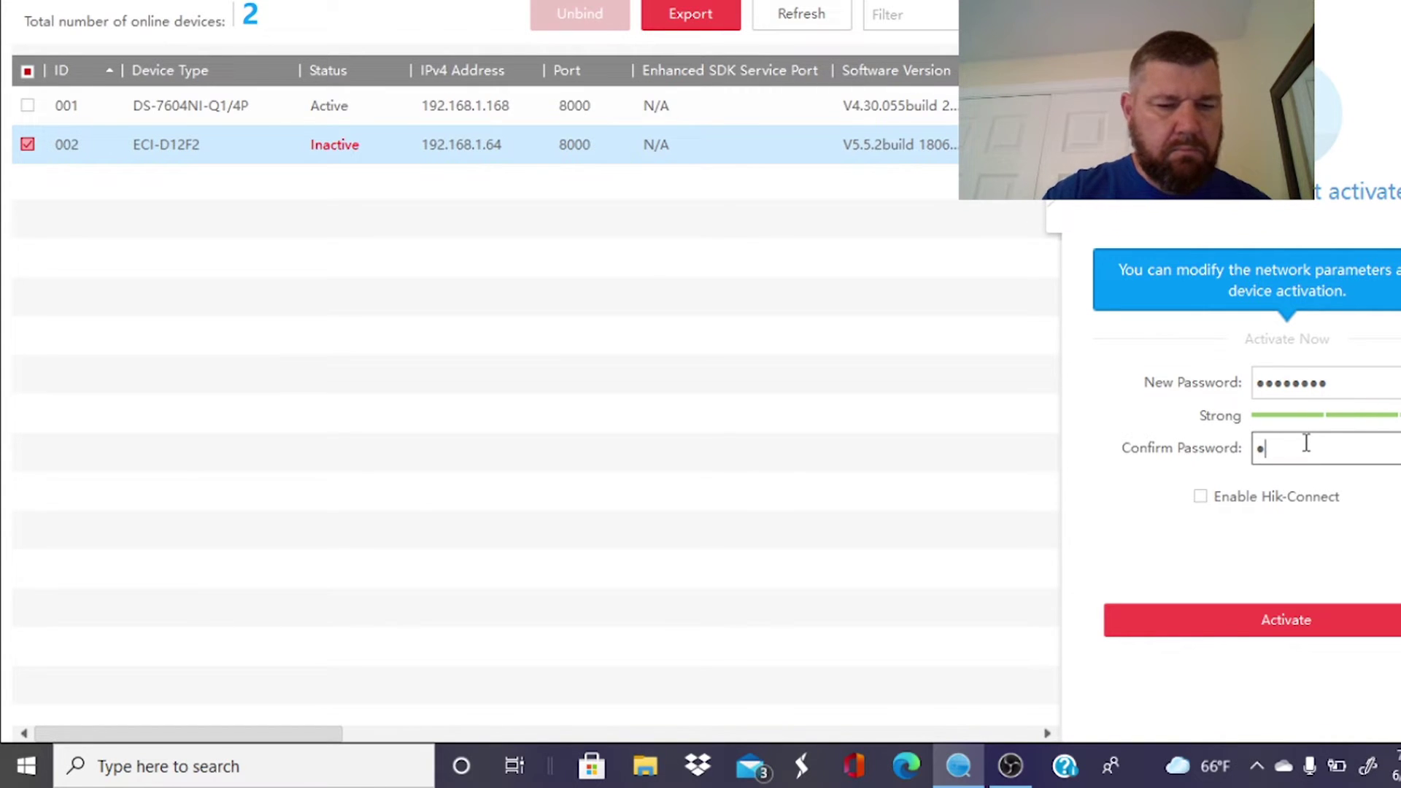
pyautogui.write('**')
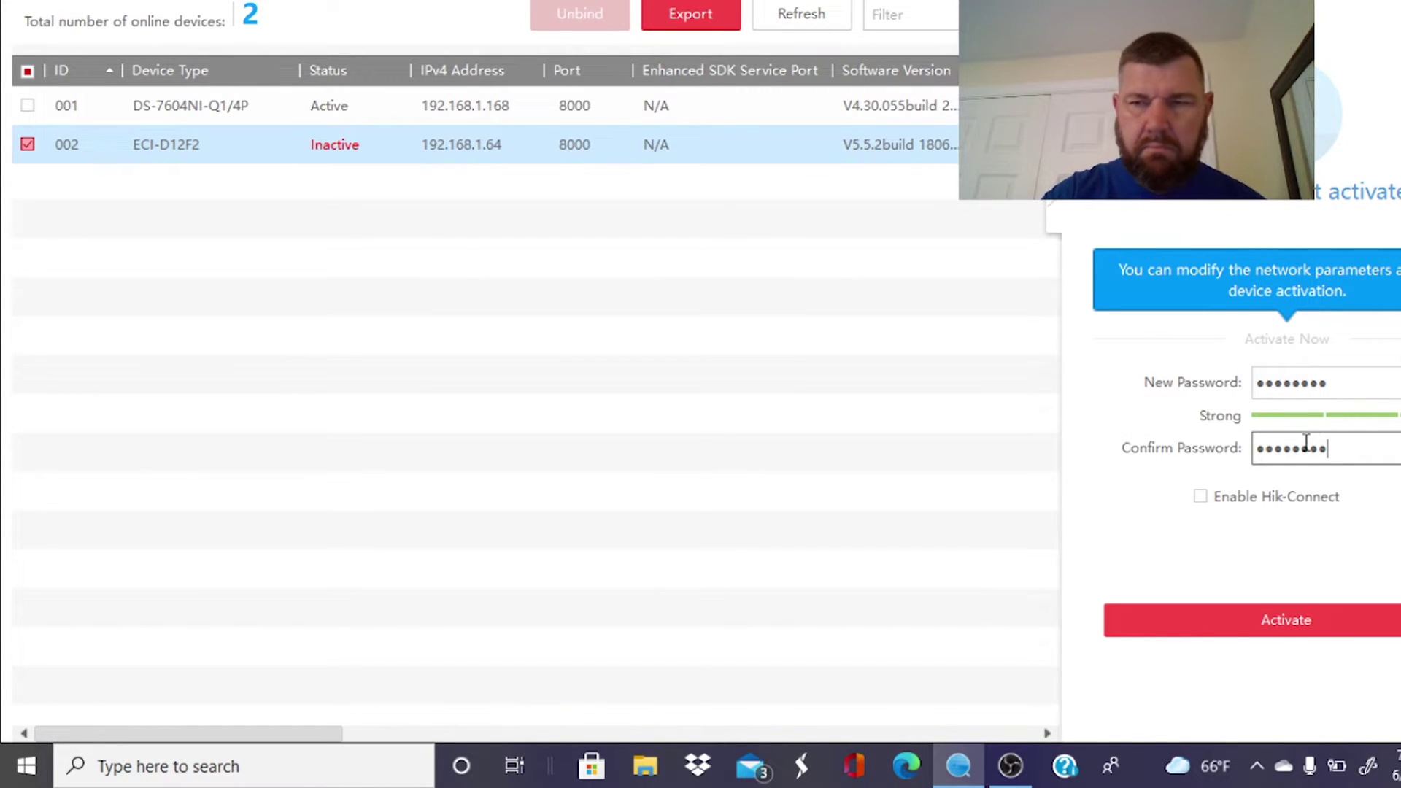
pyautogui.click(1317, 621)
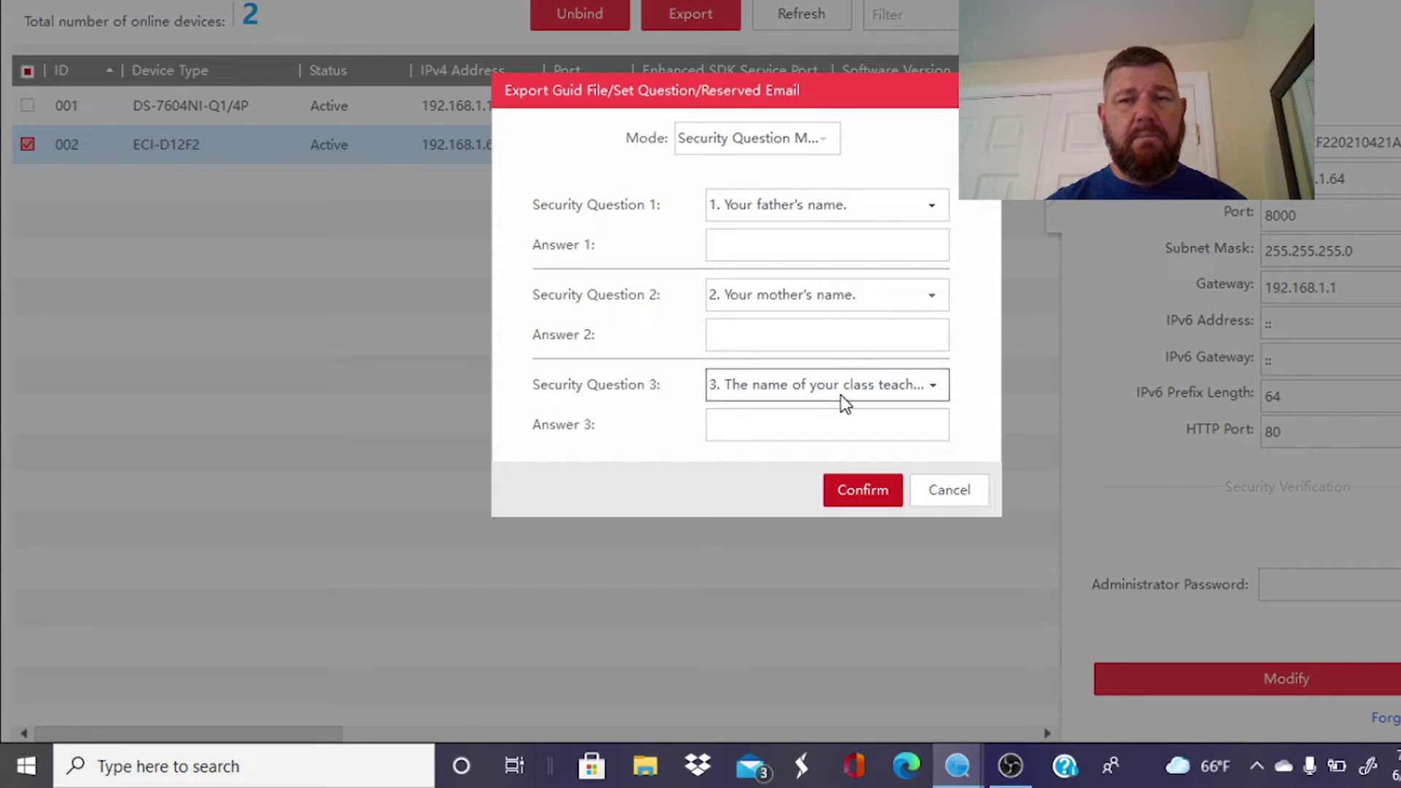
# Pick a first security question, cancel the setup unsaved, then reselect the DS-7604NI-Q1/4P recorder.
pyautogui.click(825, 218)
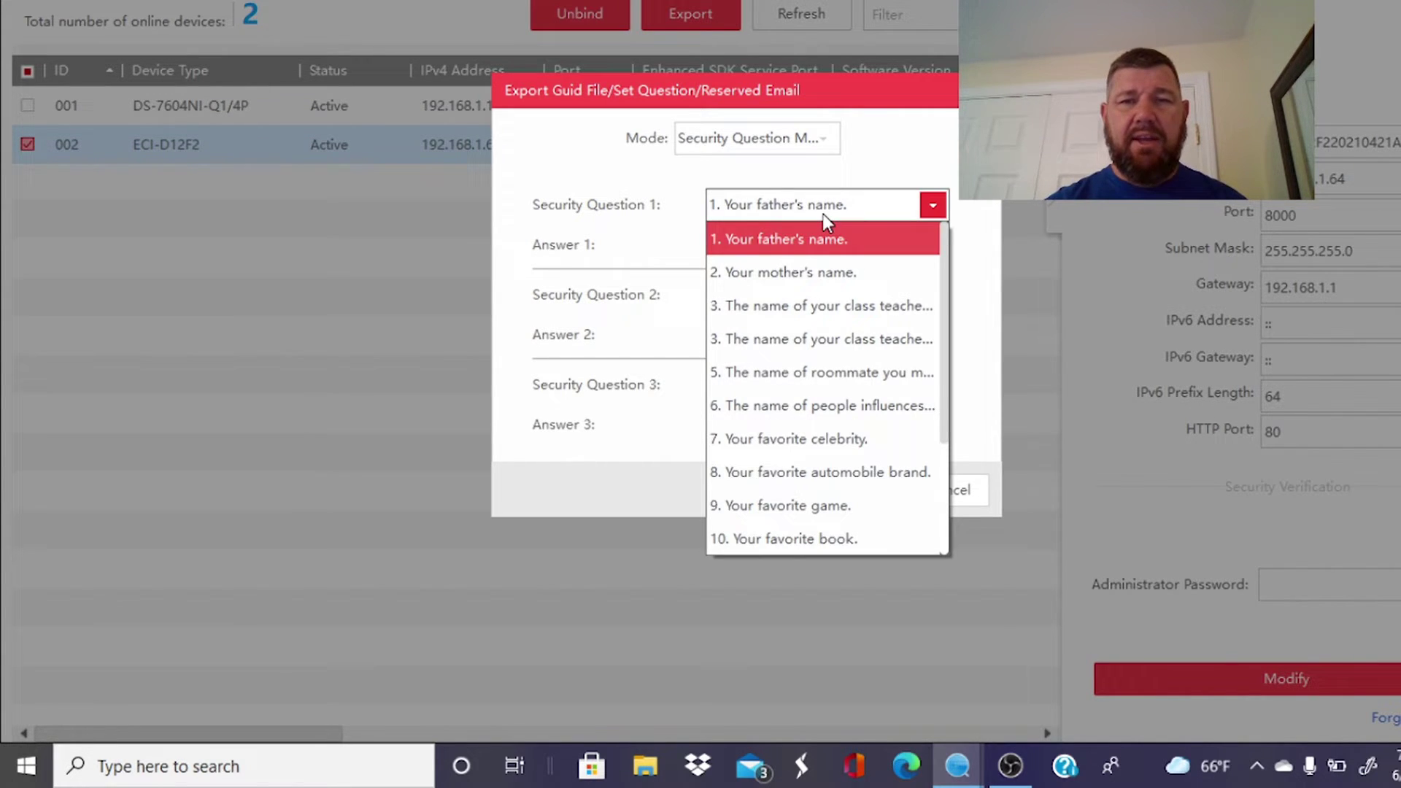
pyautogui.click(804, 406)
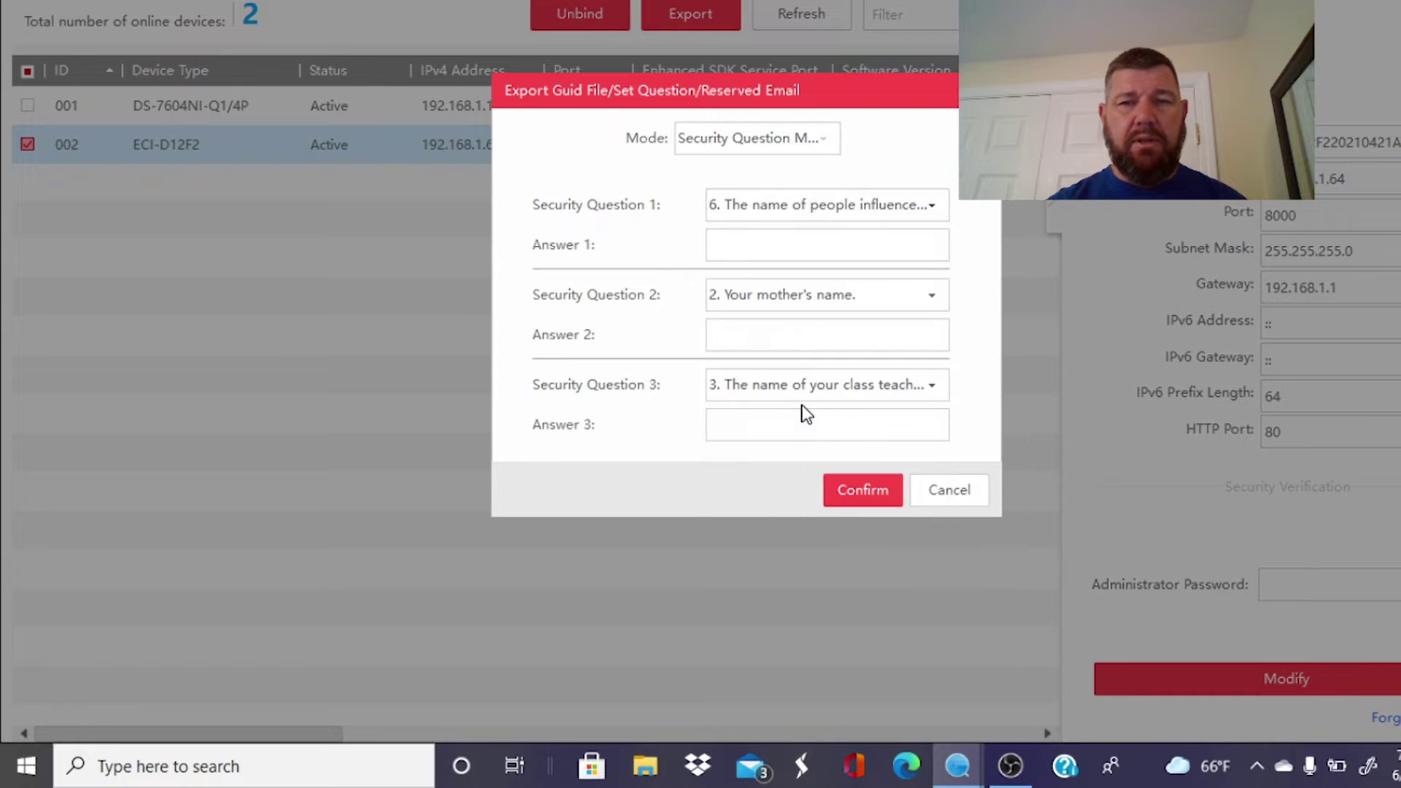
pyautogui.click(730, 244)
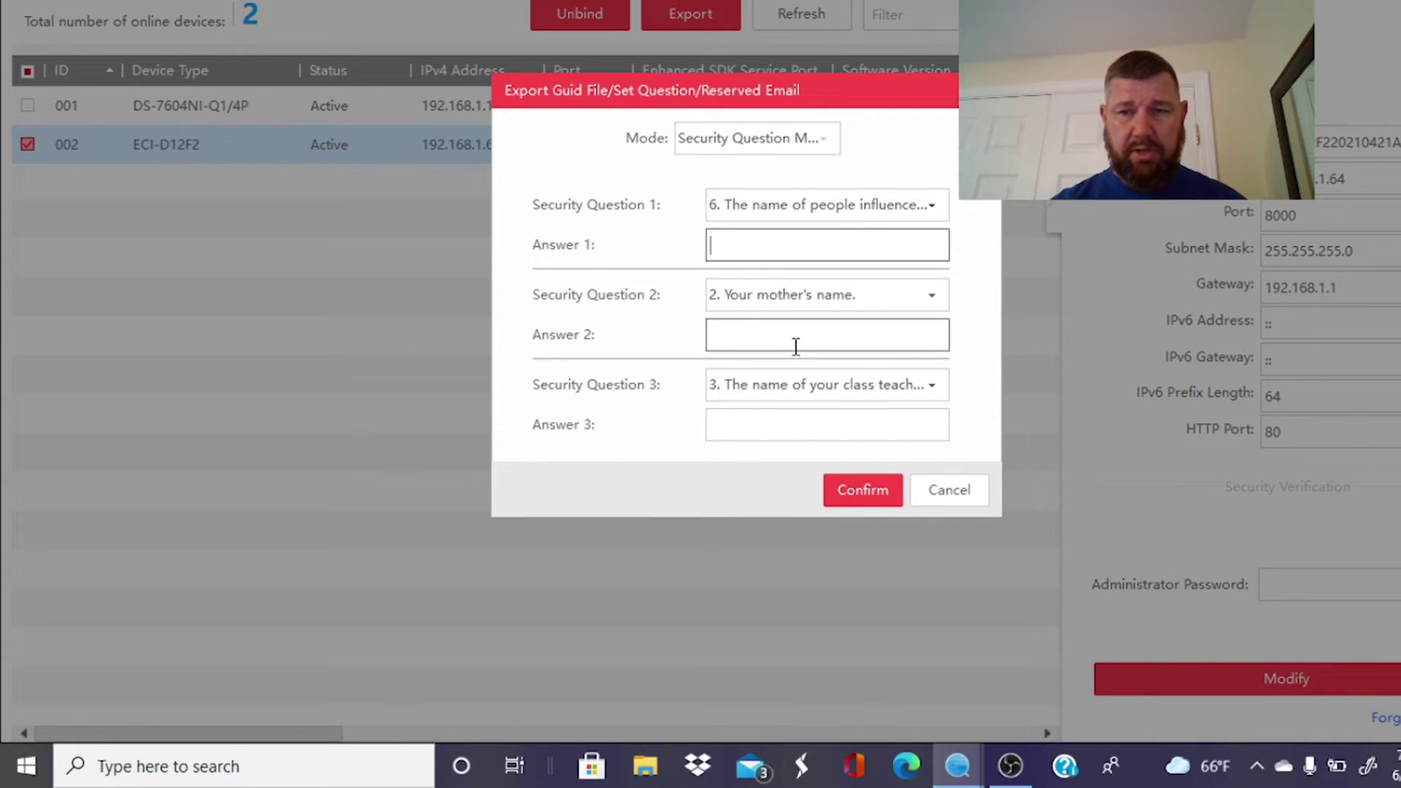
pyautogui.click(948, 502)
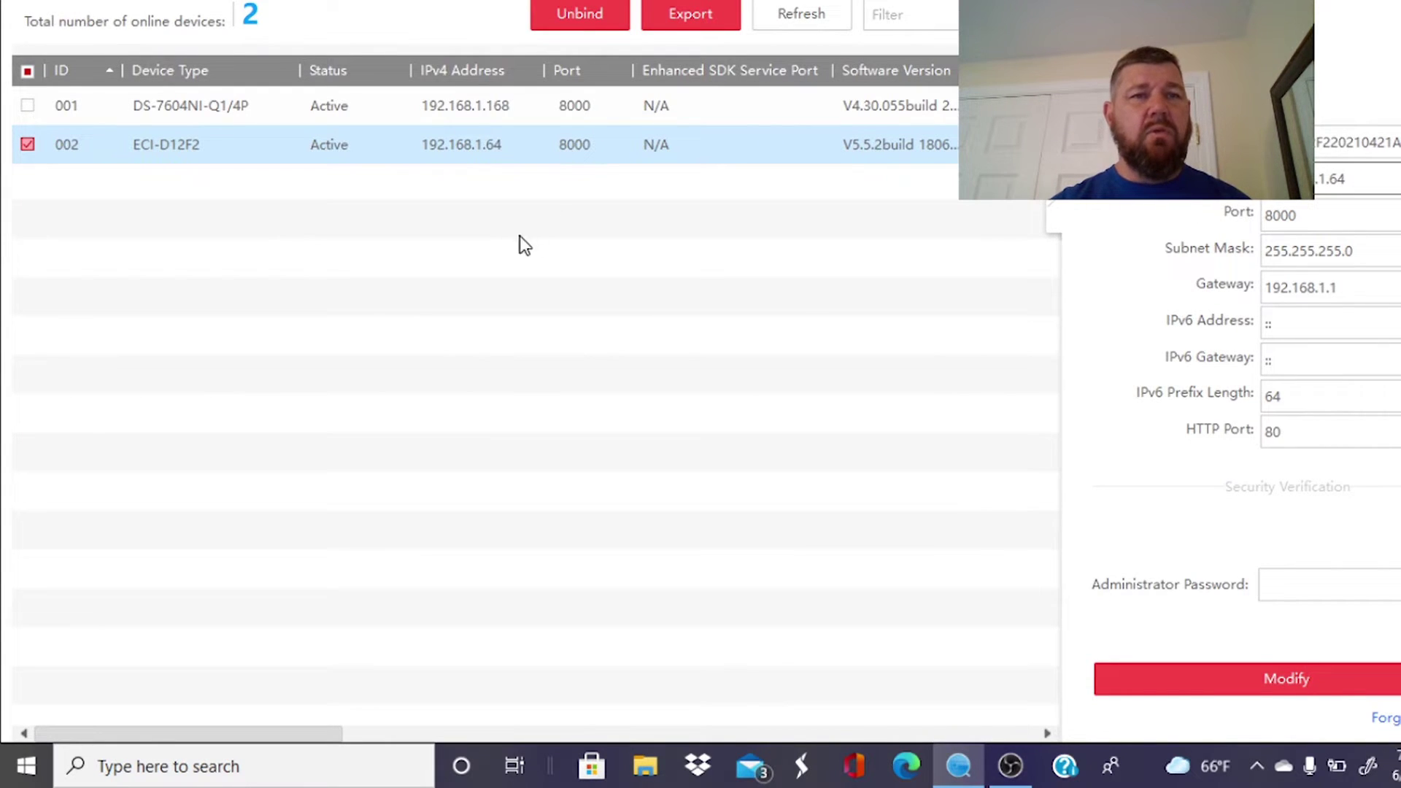
pyautogui.click(281, 117)
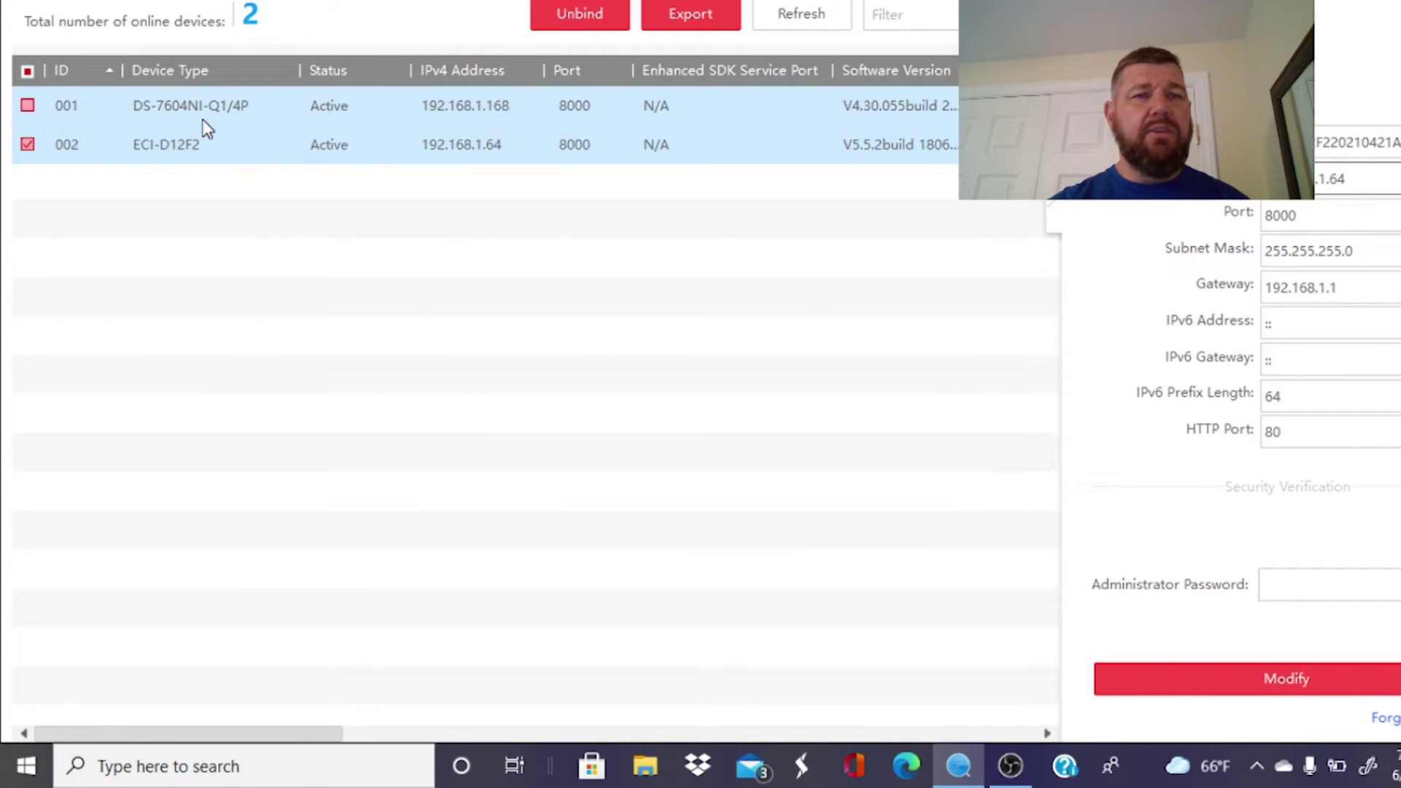
# Leave only the DS-7604NI-Q1/4P recorder selected, deselecting the camera.
pyautogui.click(435, 114)
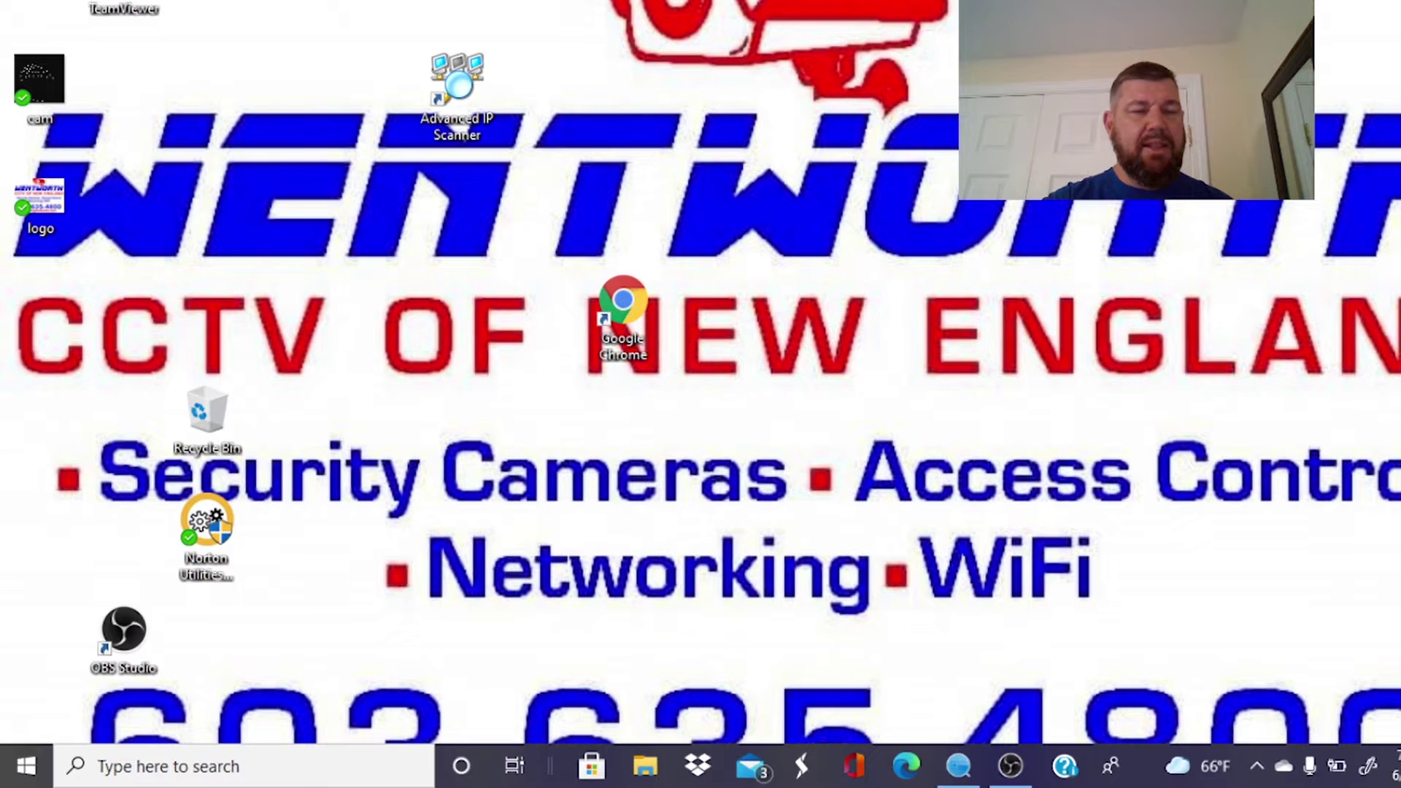
# Open Network Connections settings from the Win+X menu and show the Ethernet status page.
pyautogui.press('super+x')
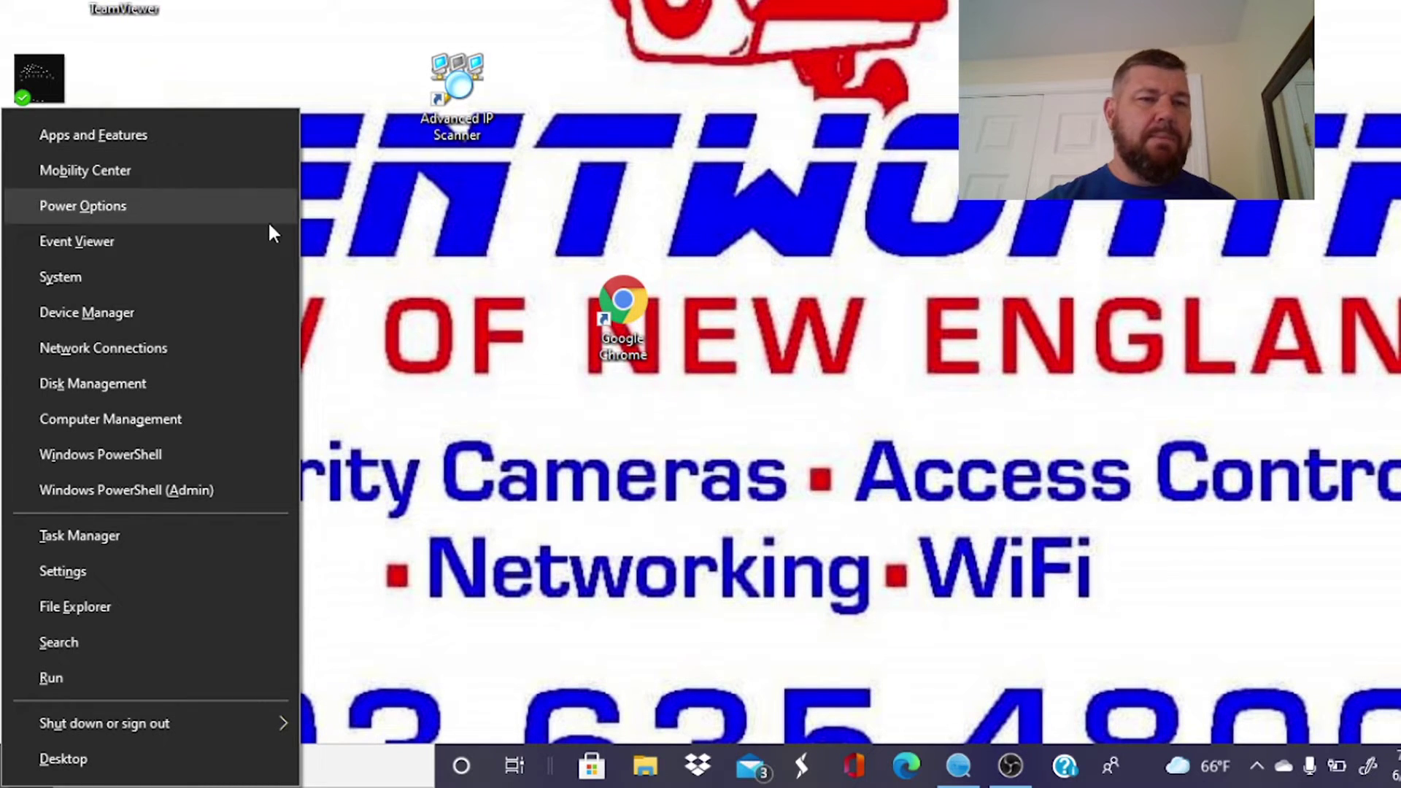
pyautogui.click(188, 346)
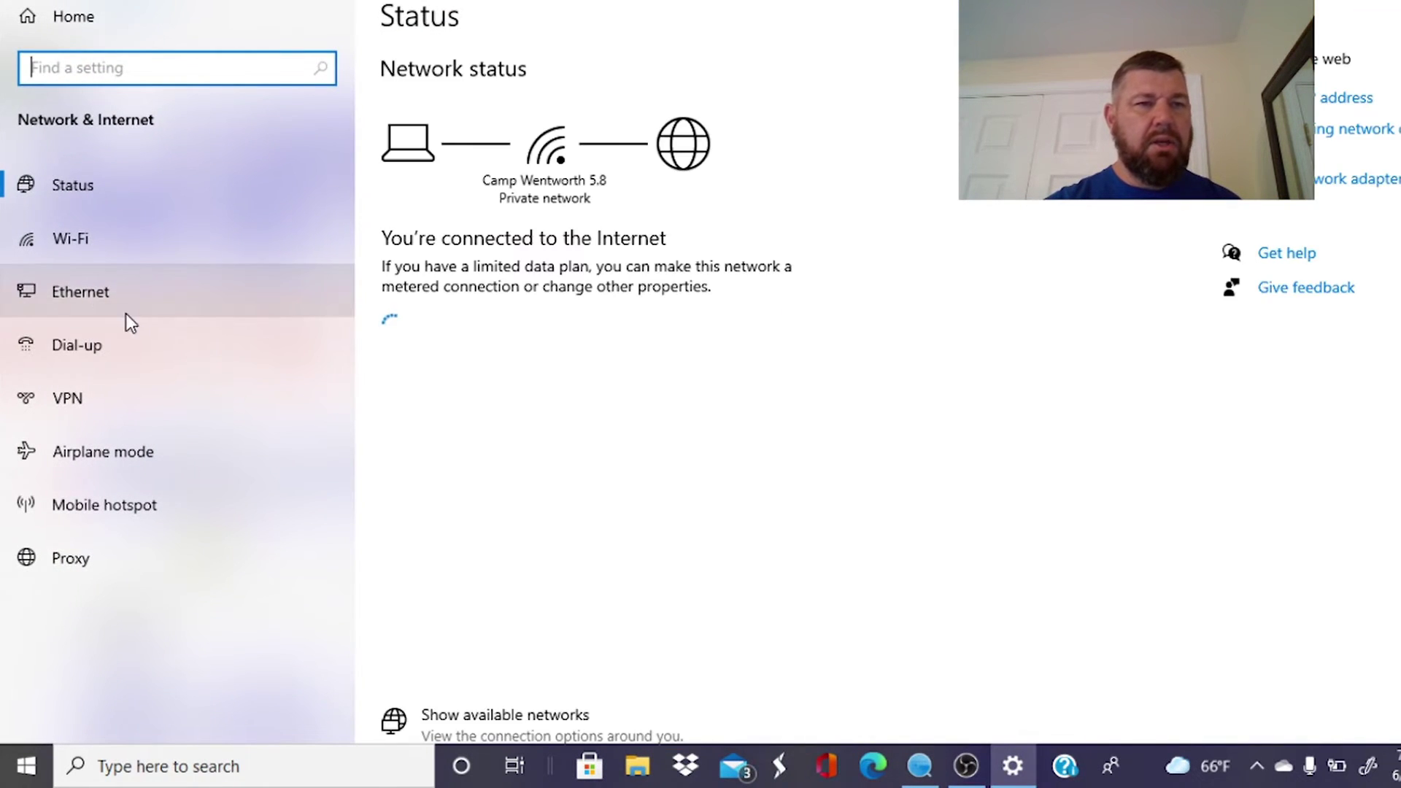
pyautogui.click(94, 290)
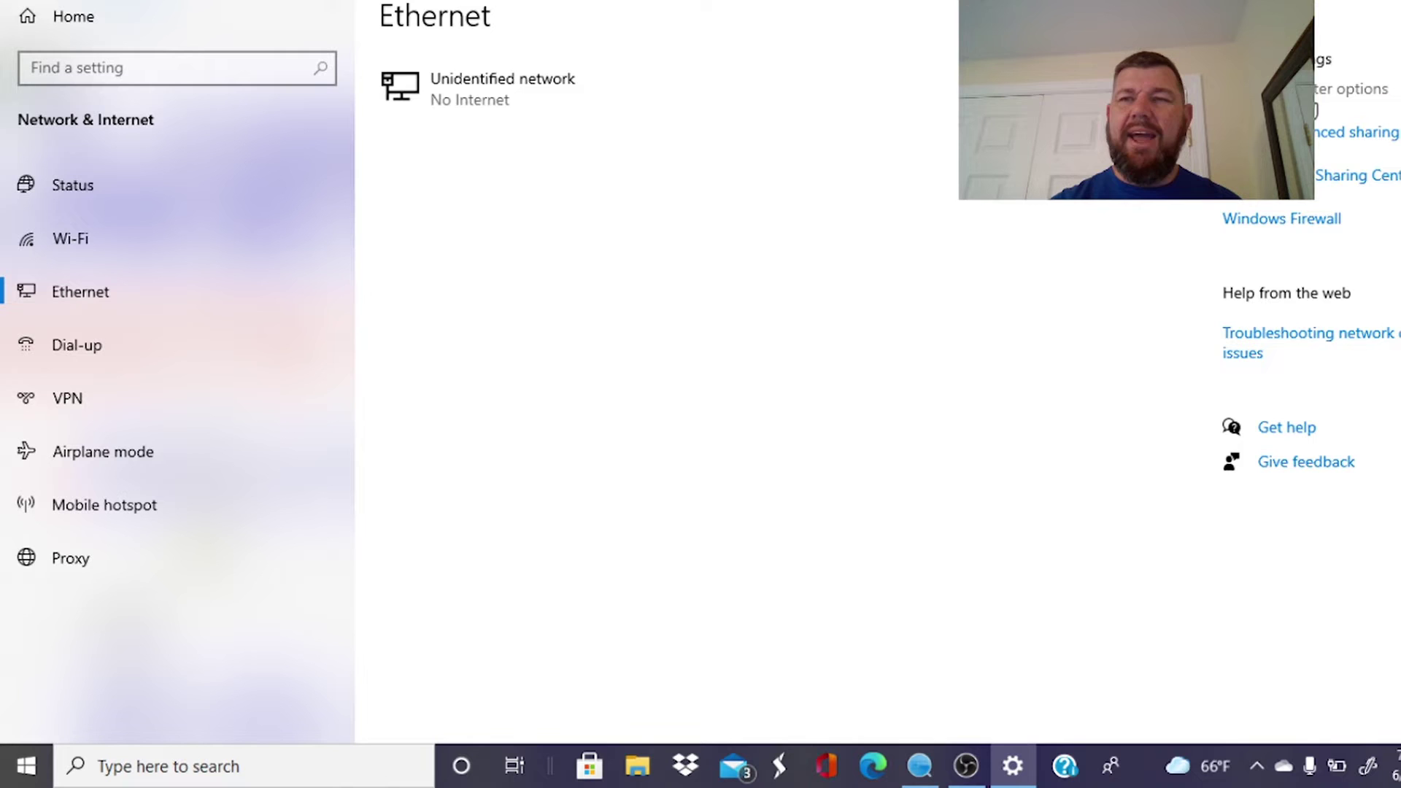
# Open Change adapter options to list Bluetooth, Ethernet 2 and Wi-Fi adapters.
pyautogui.click(1321, 94)
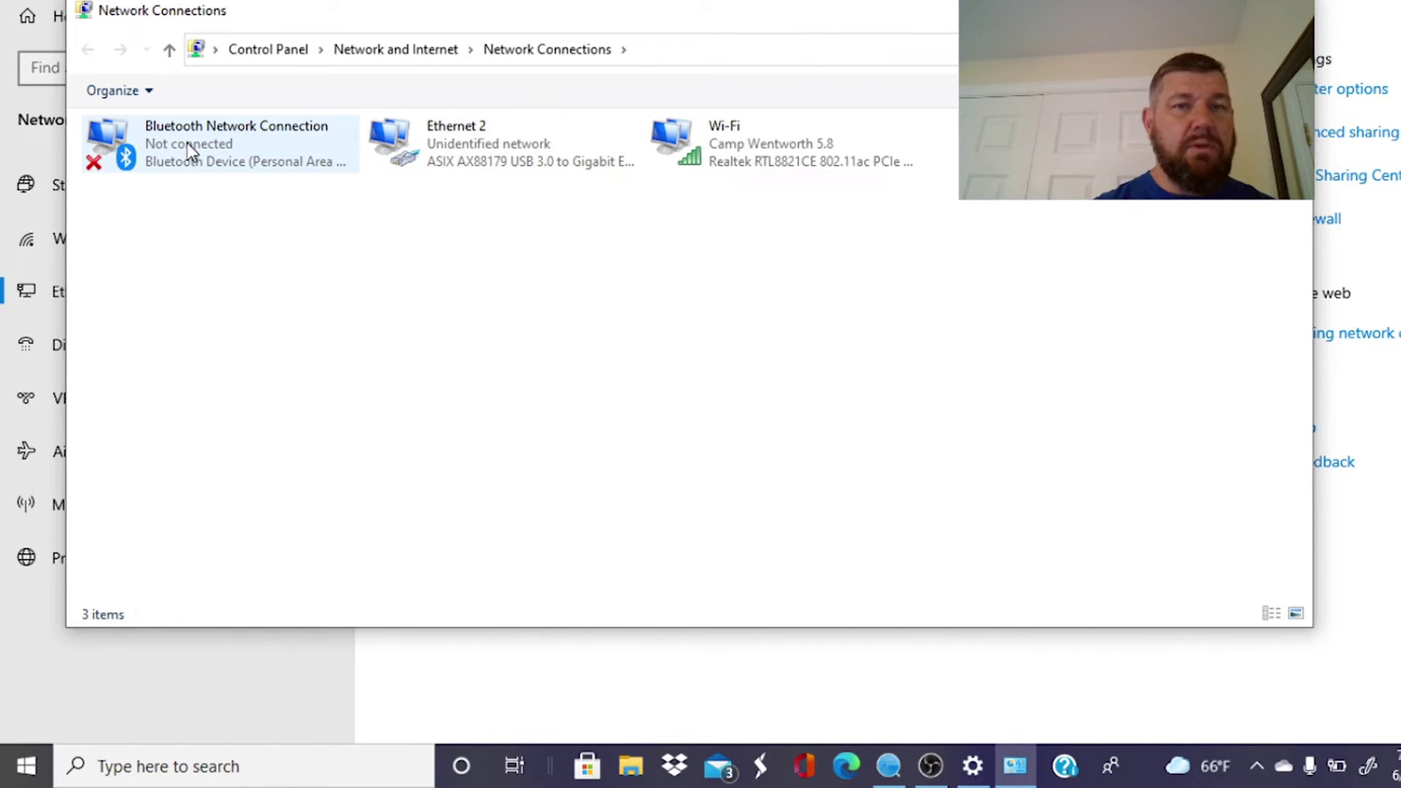
# Give Ethernet 2 static IPv4 192.168.1.9 with mask 255.255.255.0, then close Network Connections.
pyautogui.rightClick(462, 141)
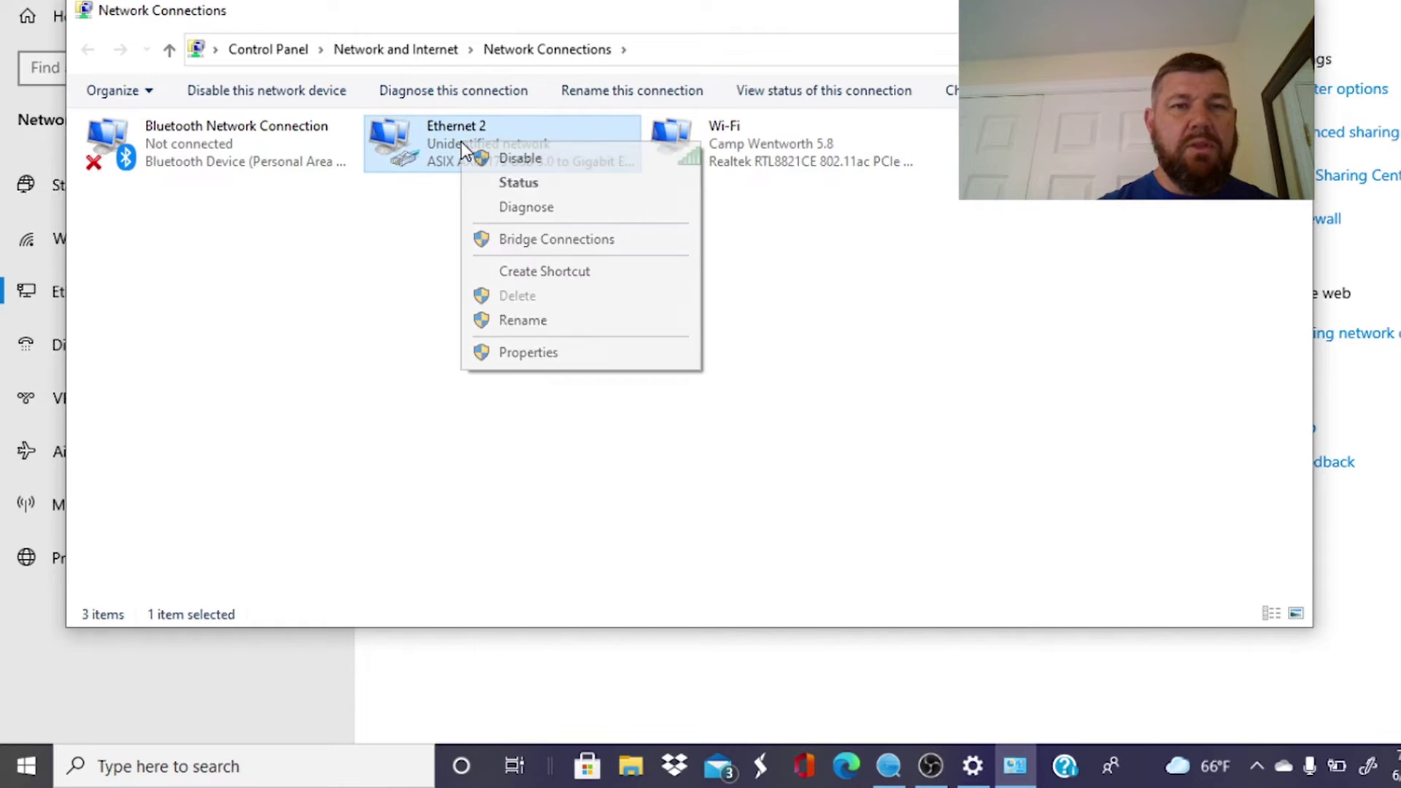
pyautogui.click(543, 354)
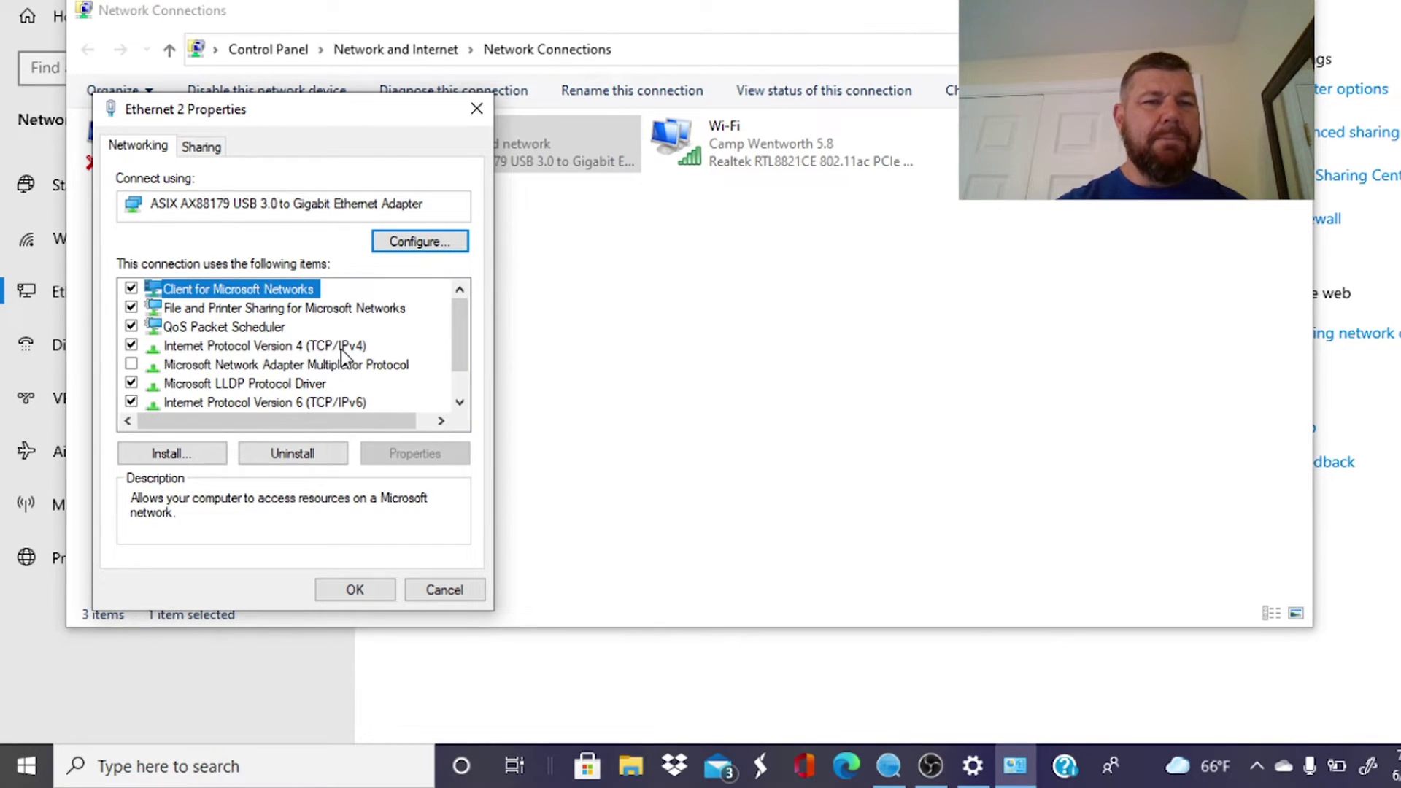
pyautogui.doubleClick(326, 347)
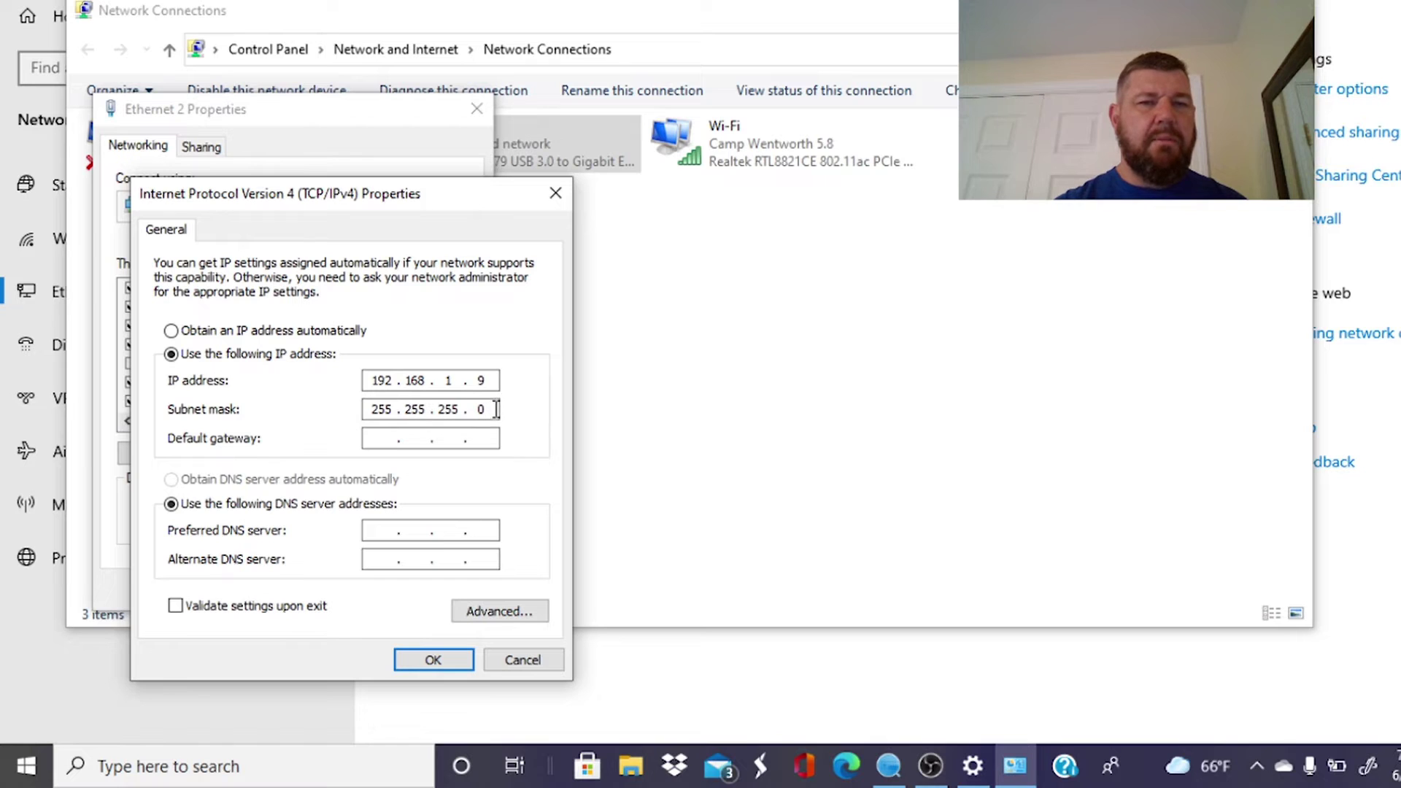
pyautogui.press('Tab')
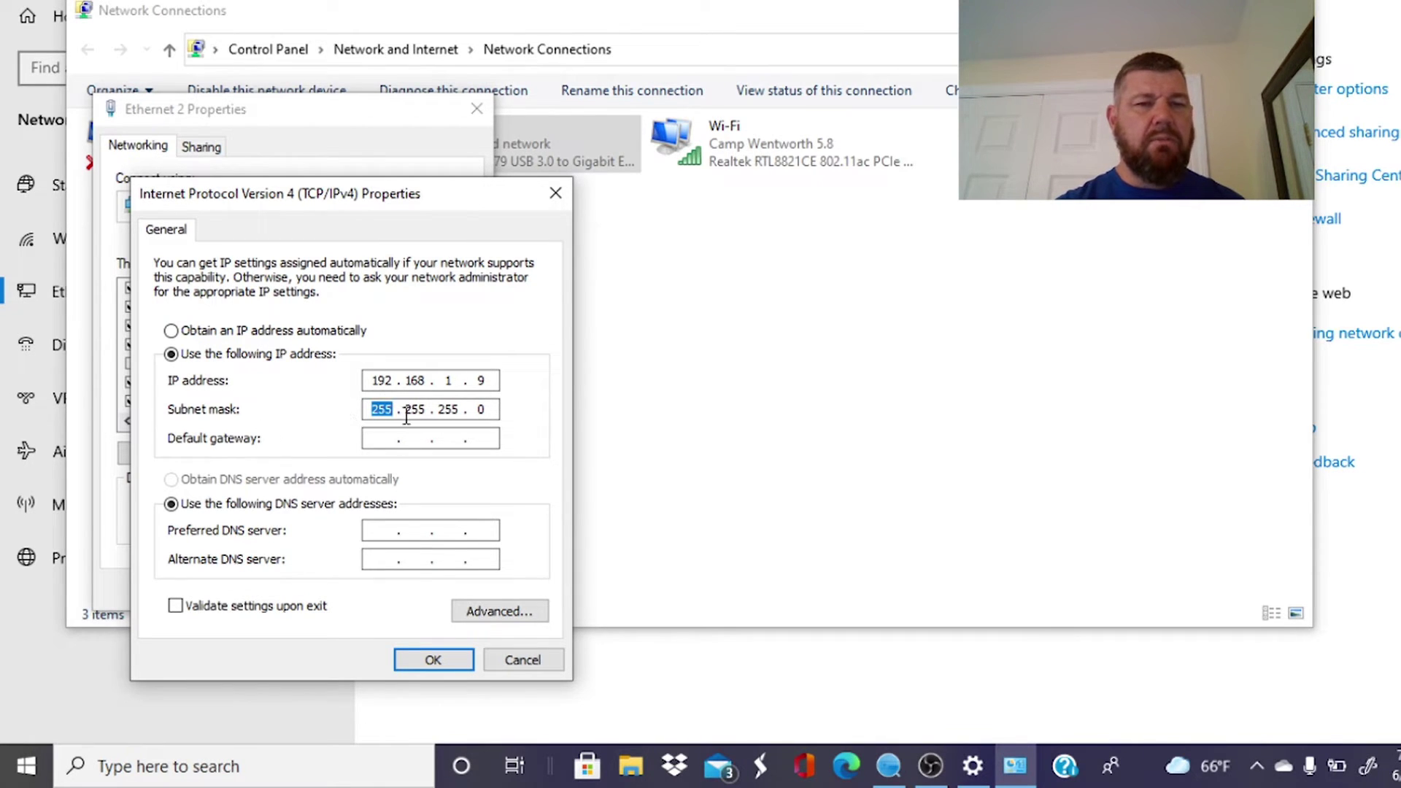
pyautogui.click(438, 660)
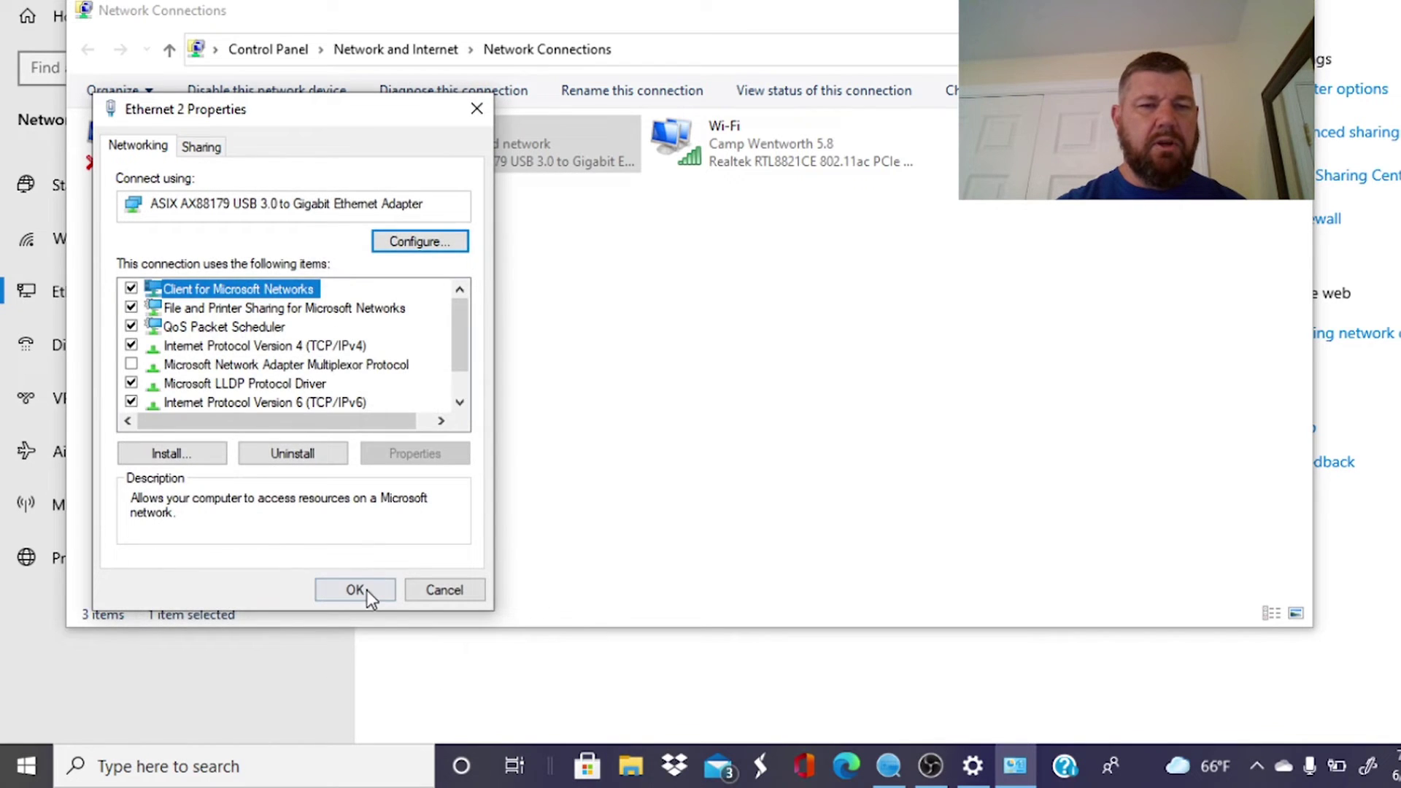
pyautogui.click(367, 590)
pyautogui.click(1295, 10)
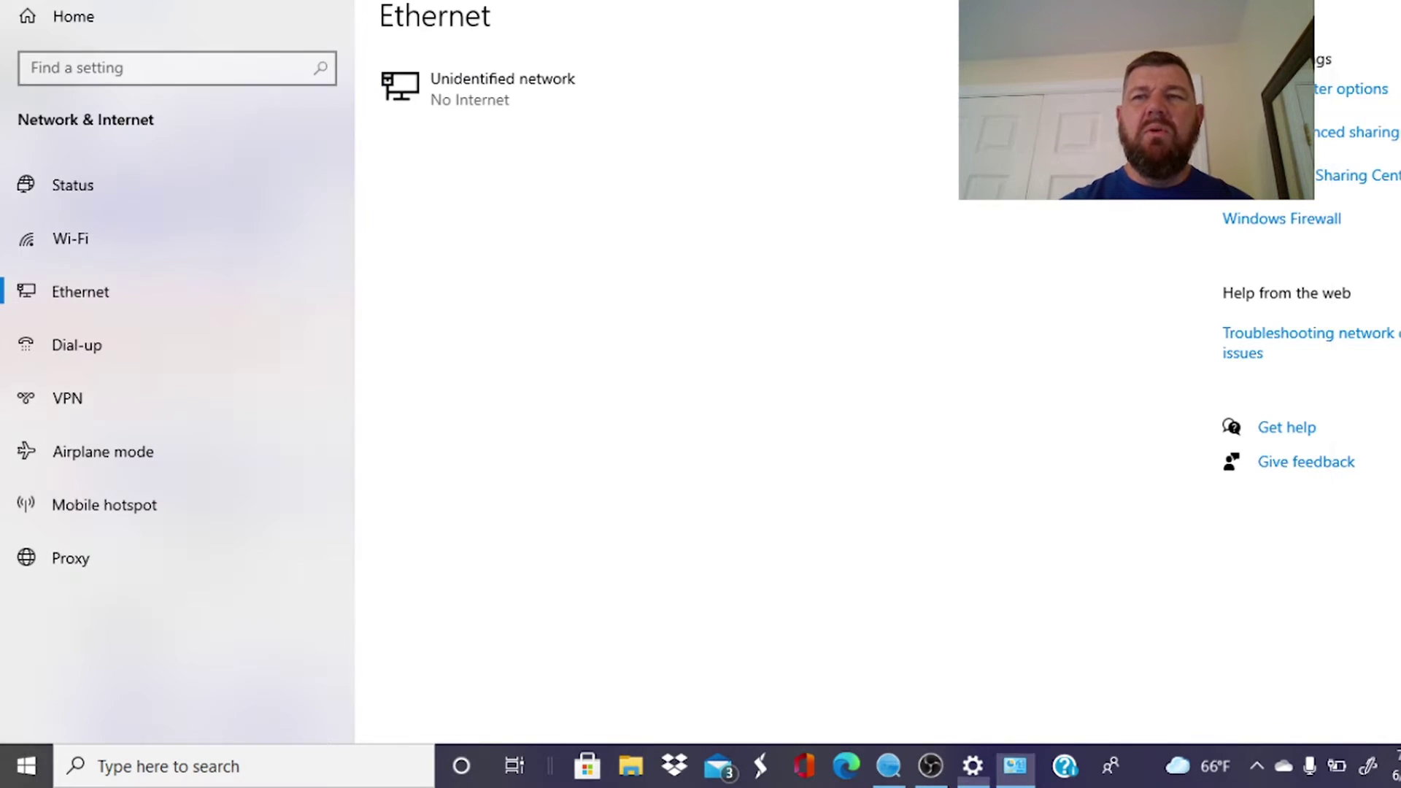
# From the desktop, open the recorder's web page at 192.168.1.168 in Edge.
pyautogui.press('super+d')
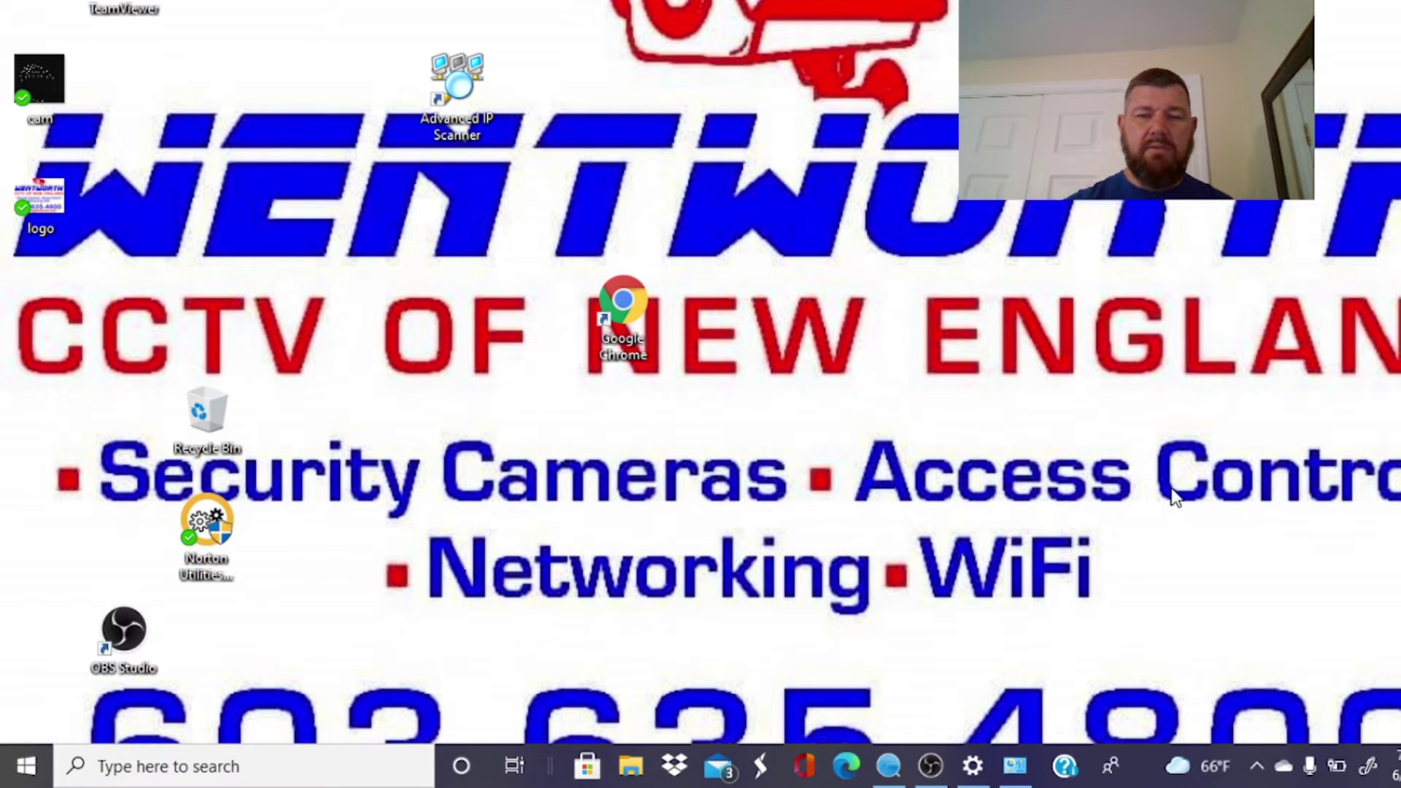
pyautogui.click(847, 766)
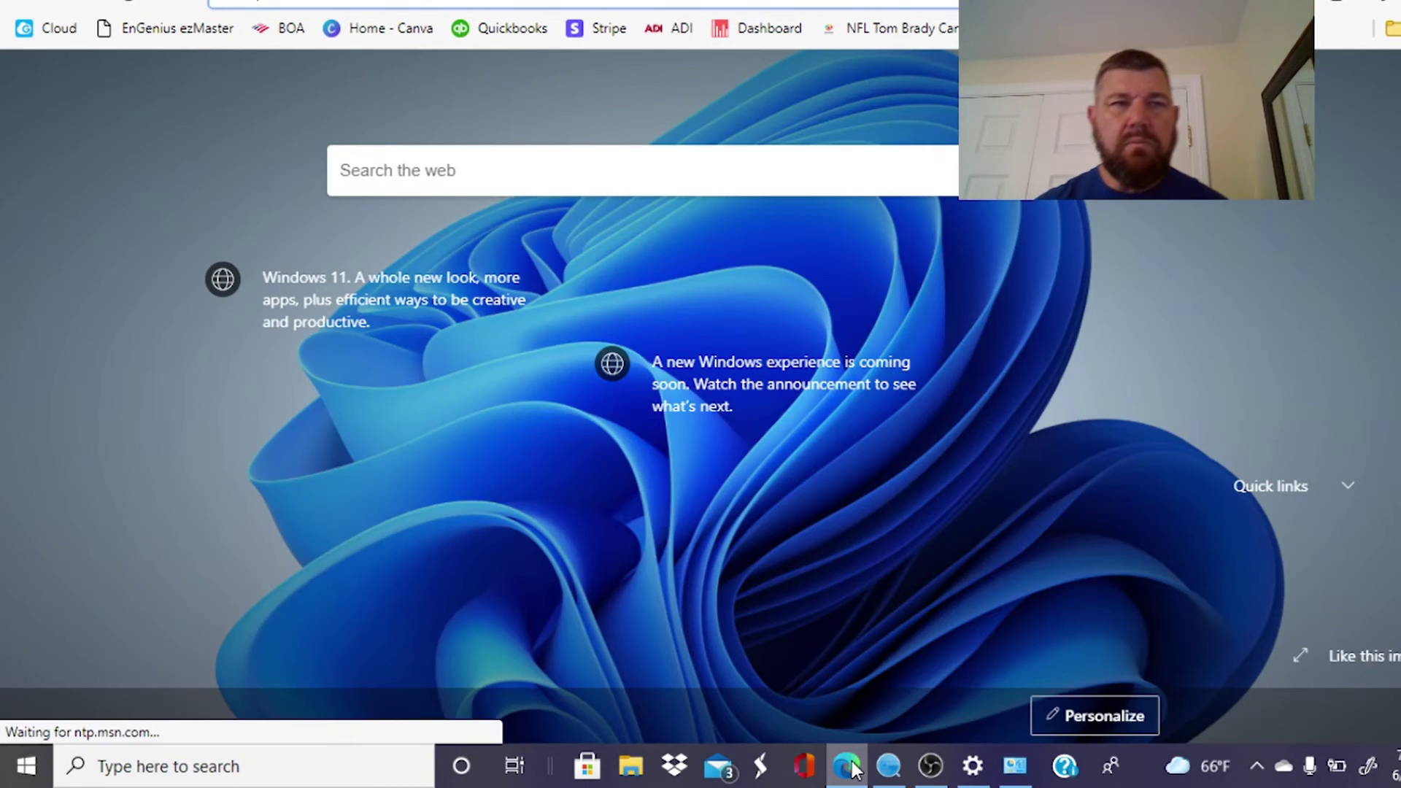
pyautogui.write('192.168.1.168')
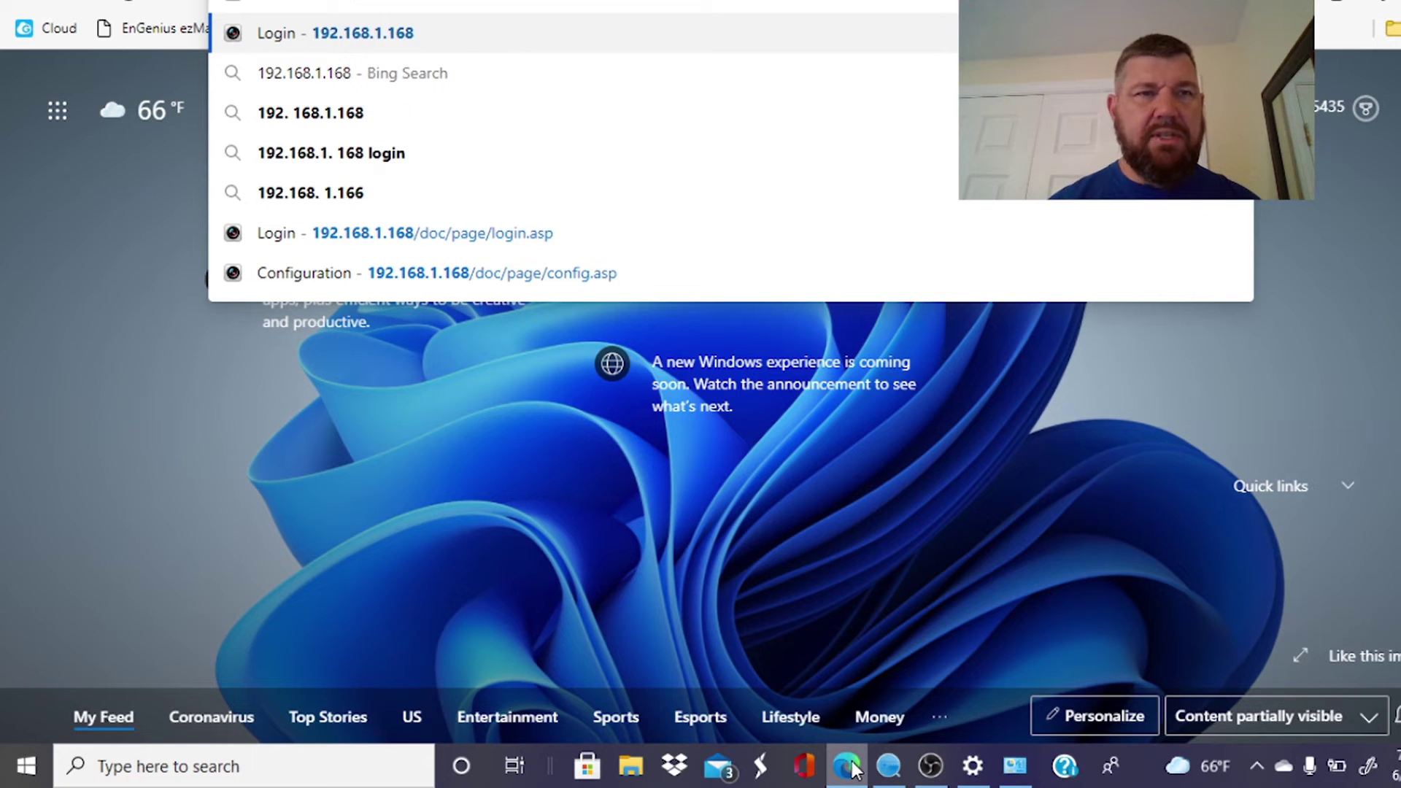
pyautogui.press('Return')
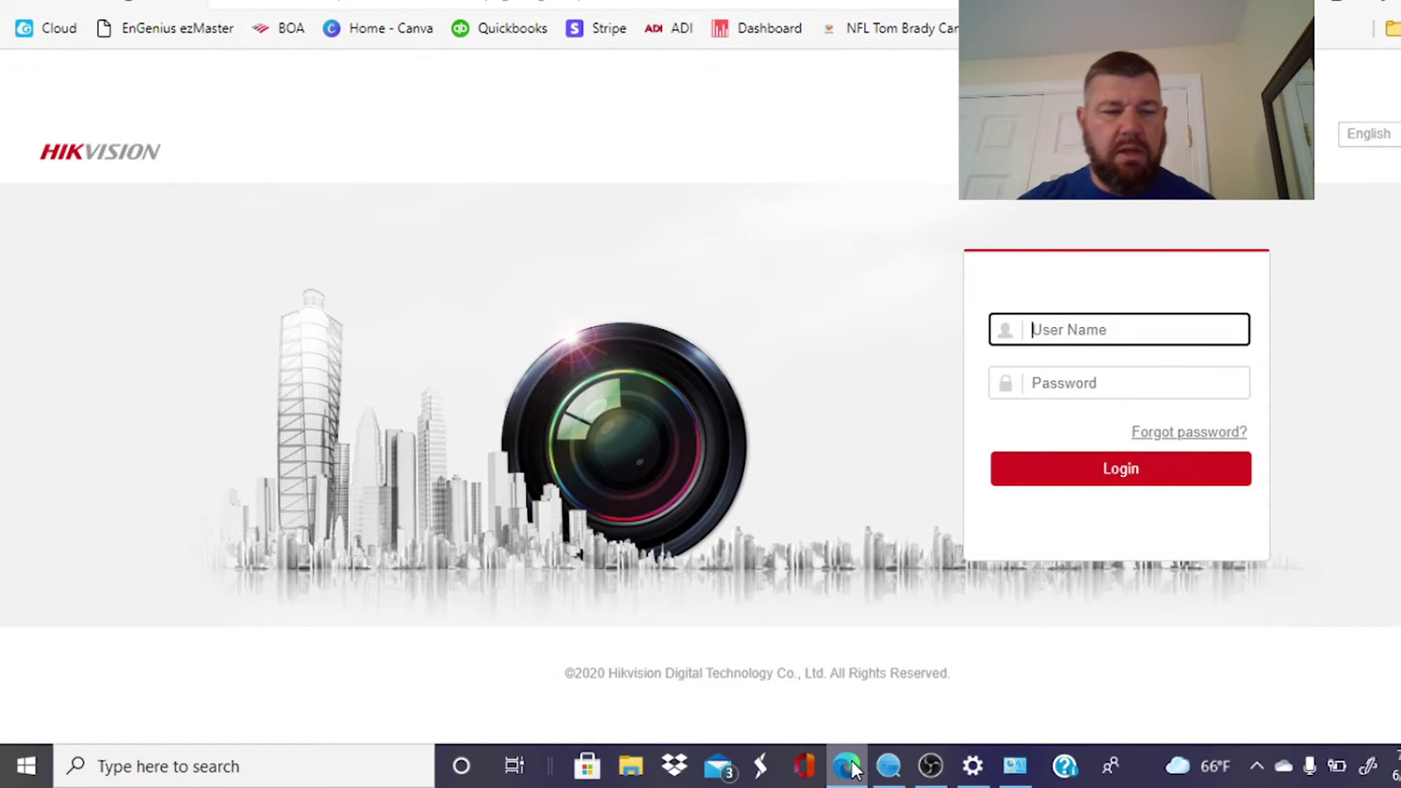
# Enter the admin user name and the administrator password on the login page.
pyautogui.write('admin')
pyautogui.press('Tab')
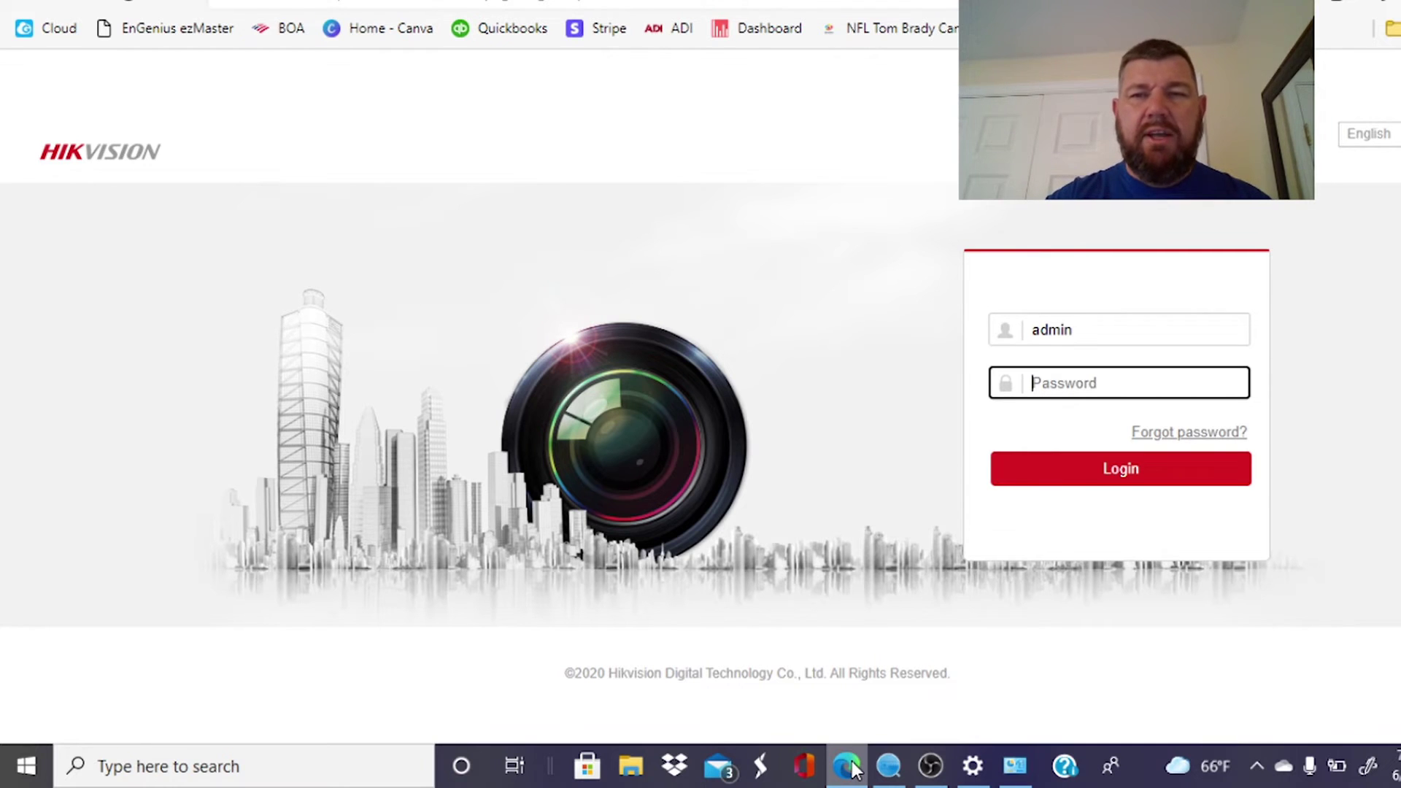
pyautogui.write('•••••••')
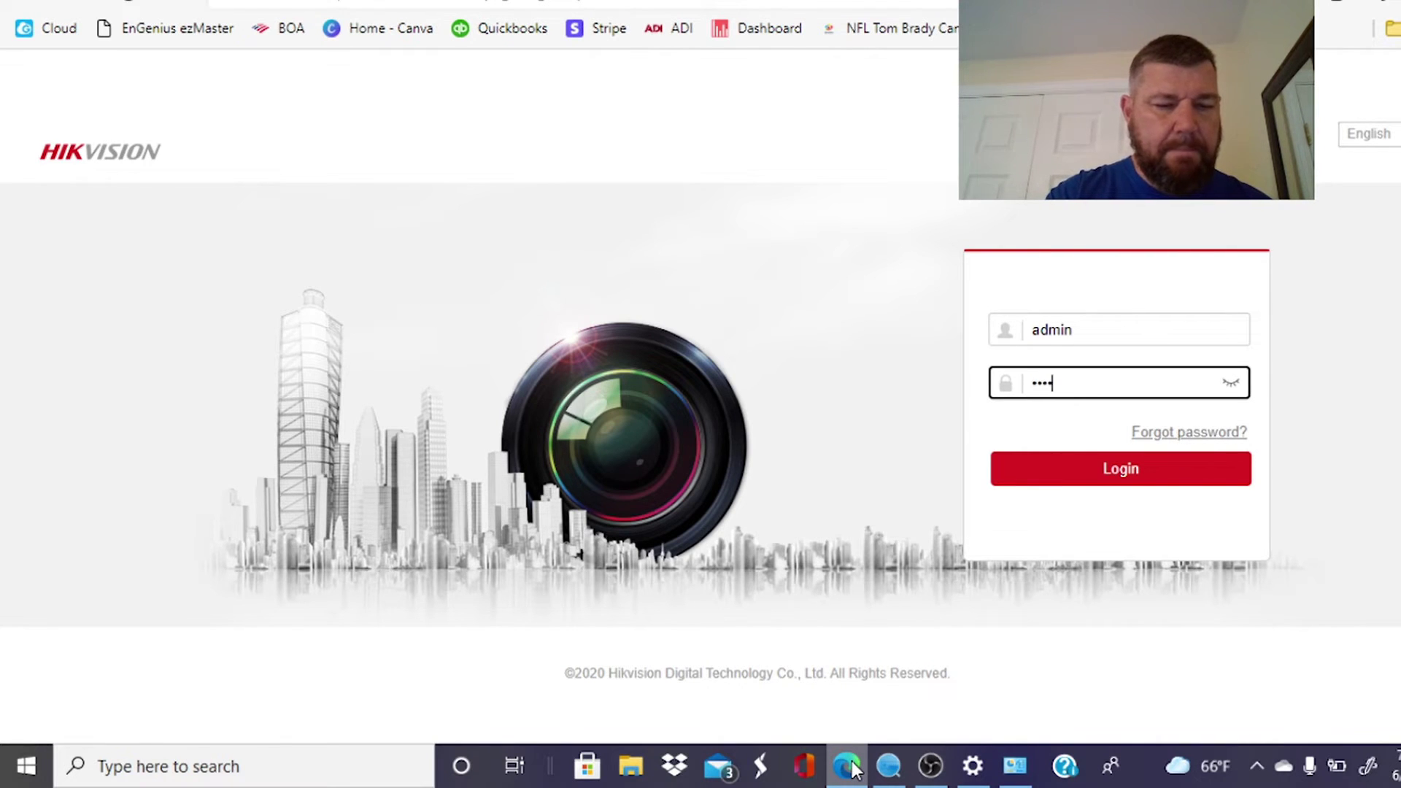
pyautogui.write('•')
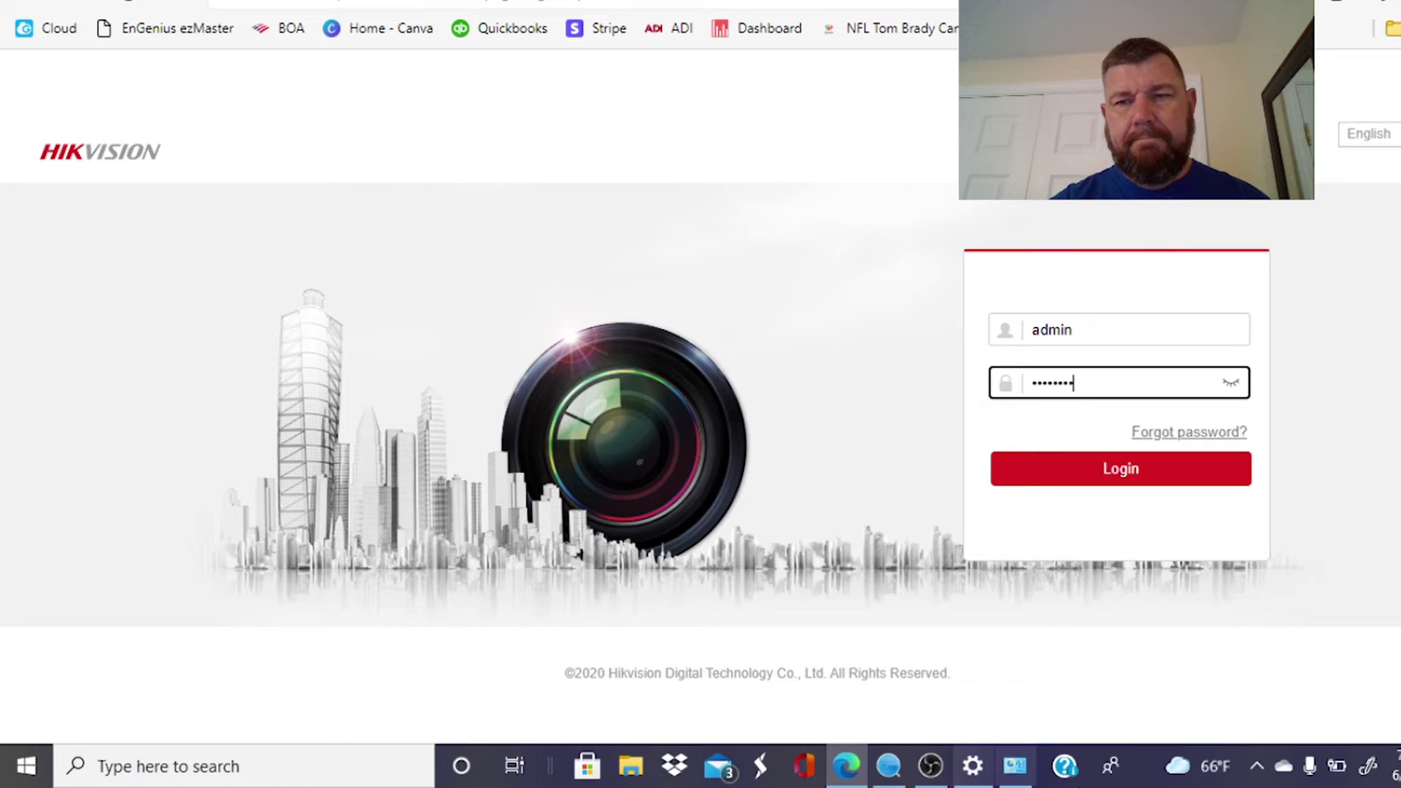
# Log in, open Camera Management's IP Camera list, and edit channel D1 (IPCamera 01).
pyautogui.click(1044, 473)
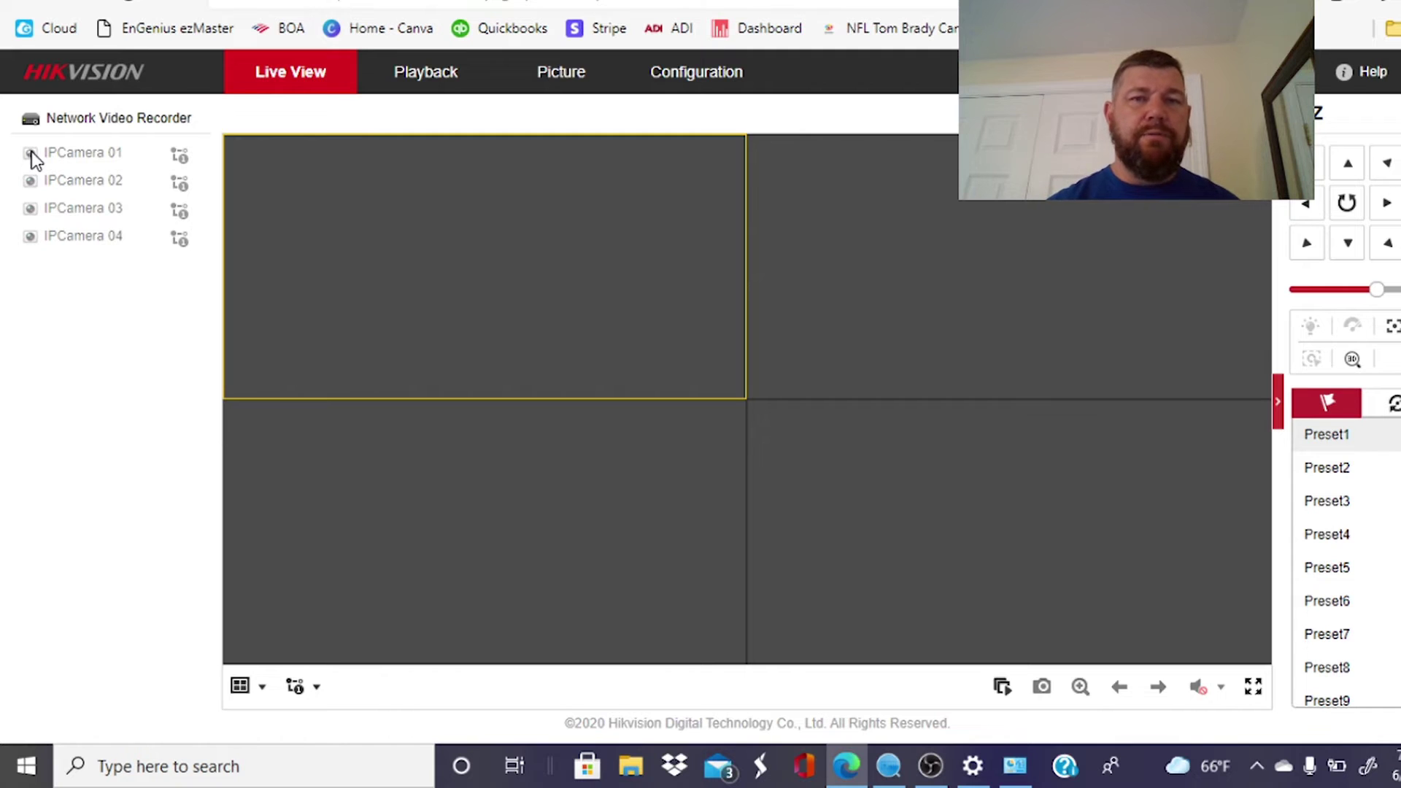
pyautogui.click(710, 80)
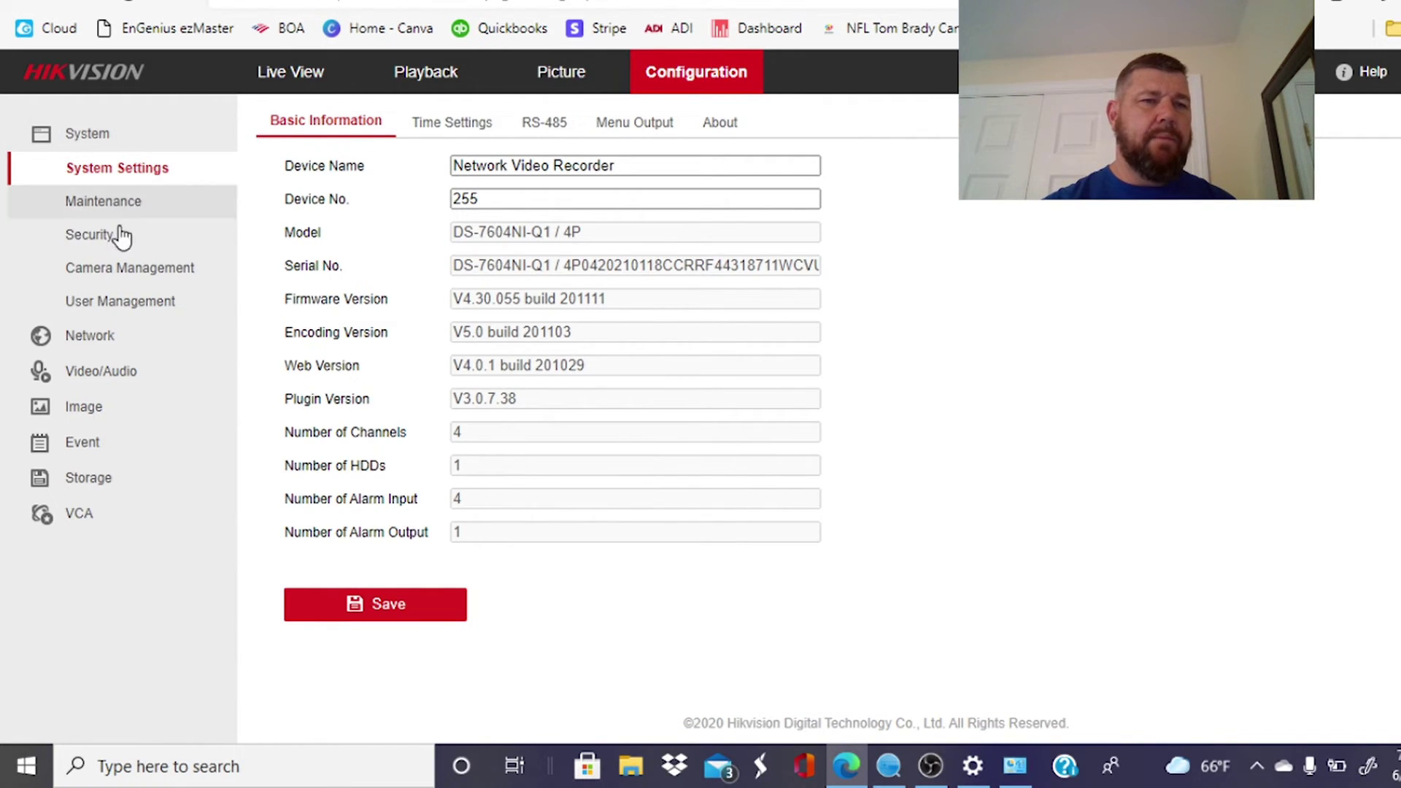
pyautogui.click(140, 268)
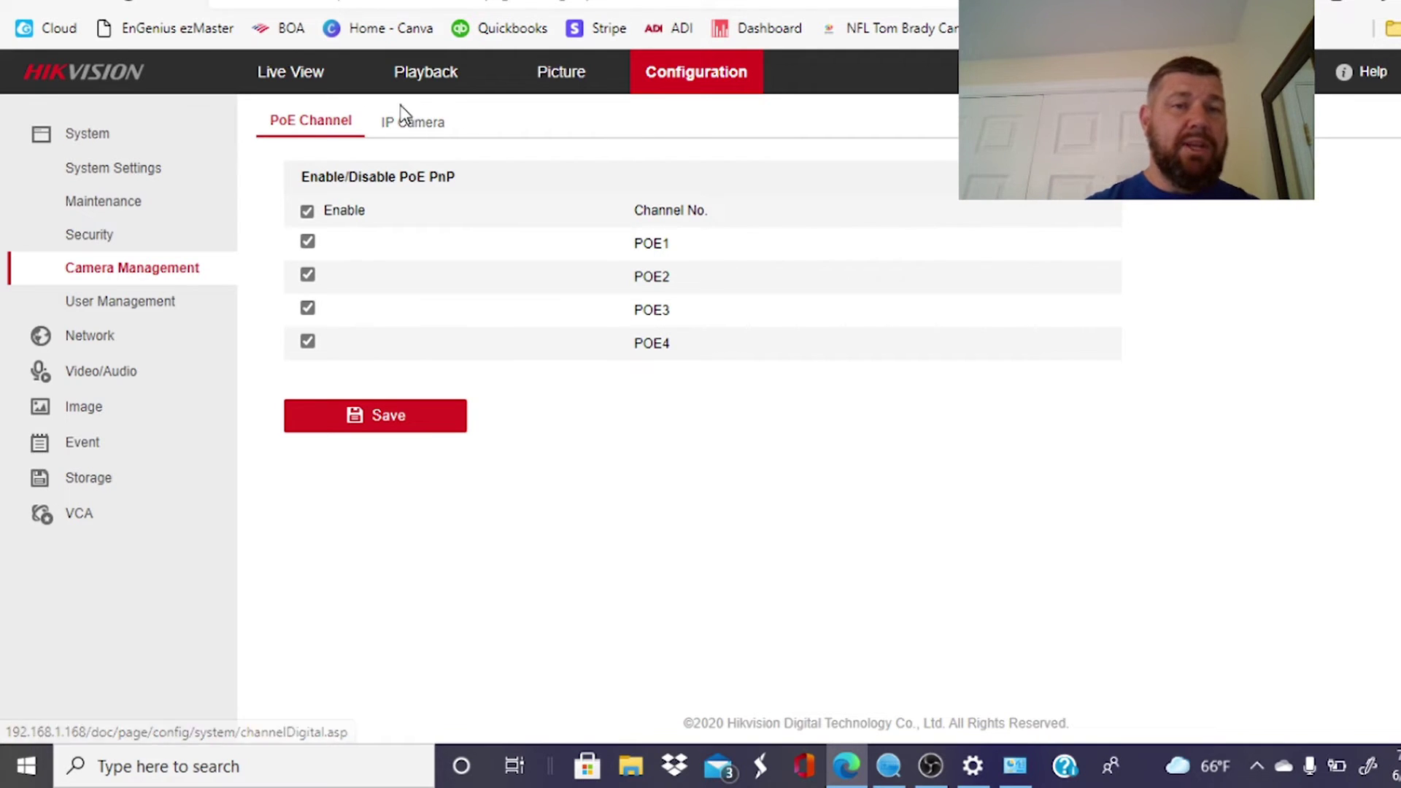
pyautogui.click(407, 127)
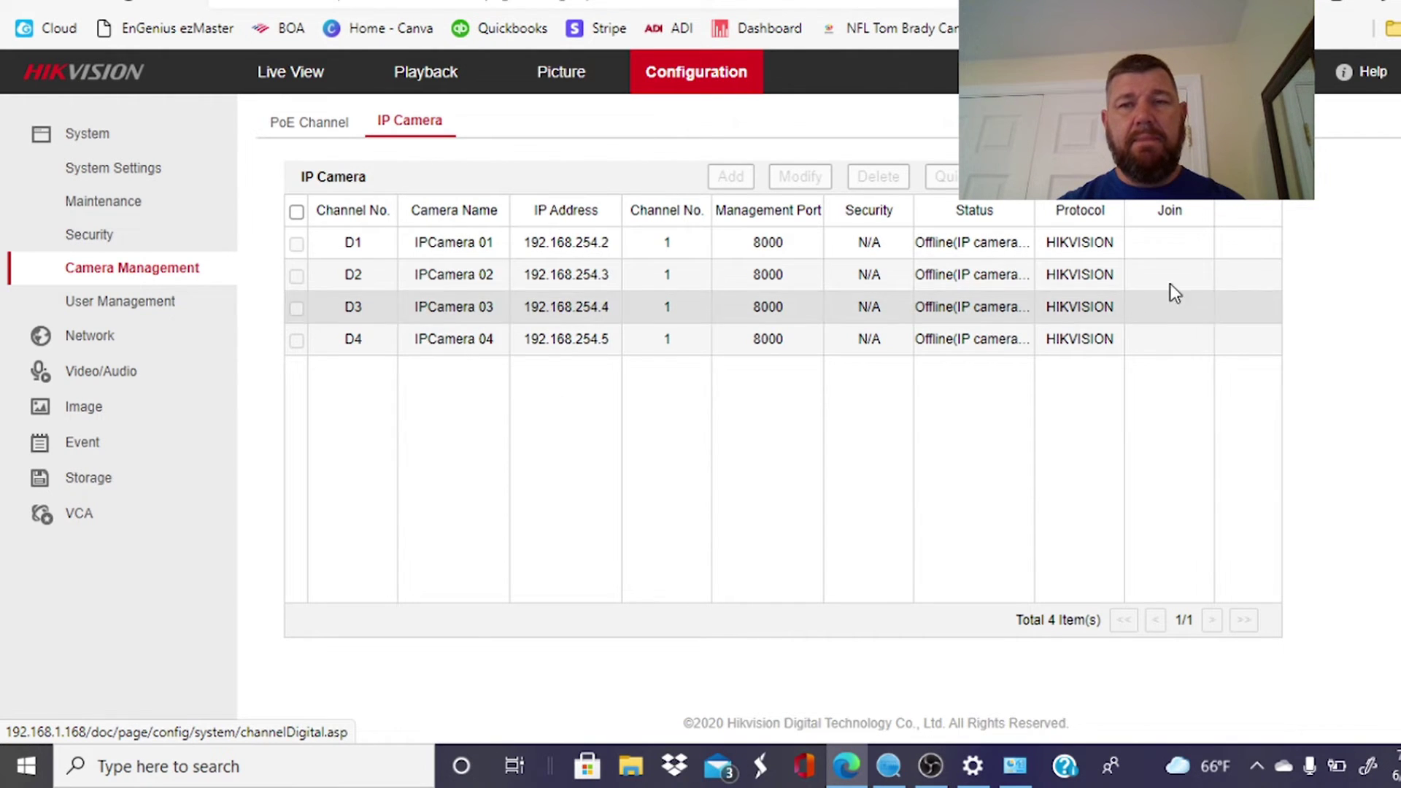
pyautogui.click(314, 250)
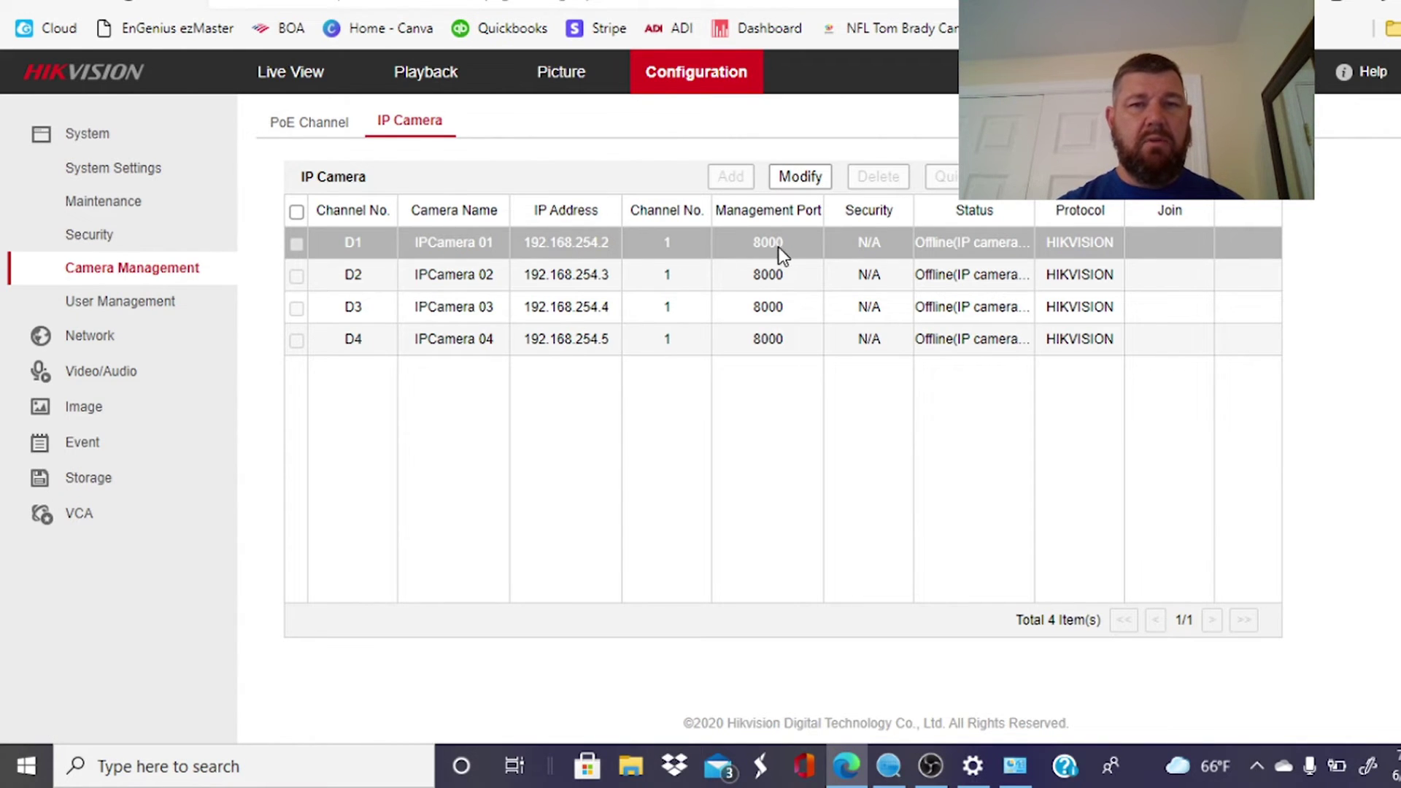
pyautogui.click(812, 173)
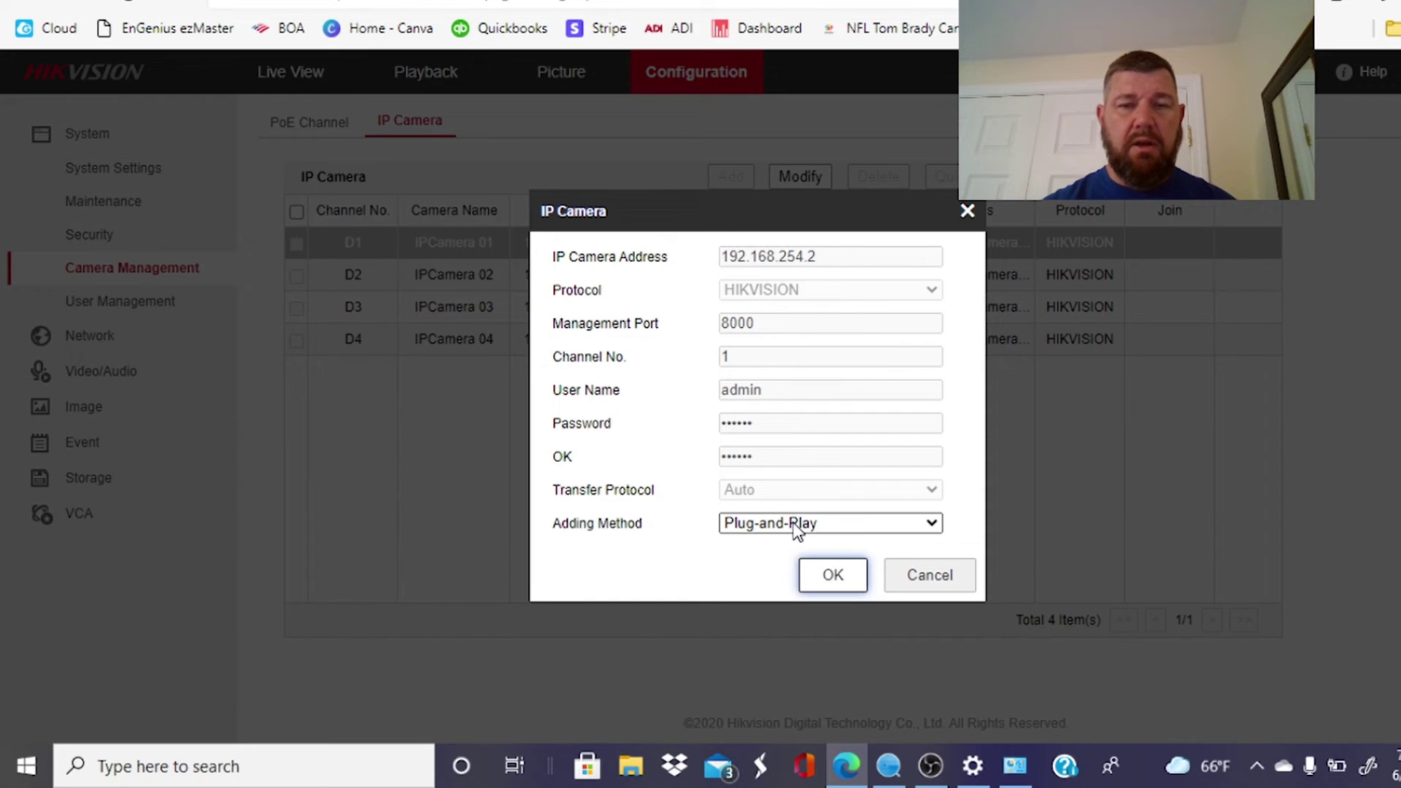
# Switch IPCamera 01's adding method to Manual and erase its old IP camera address.
pyautogui.click(797, 526)
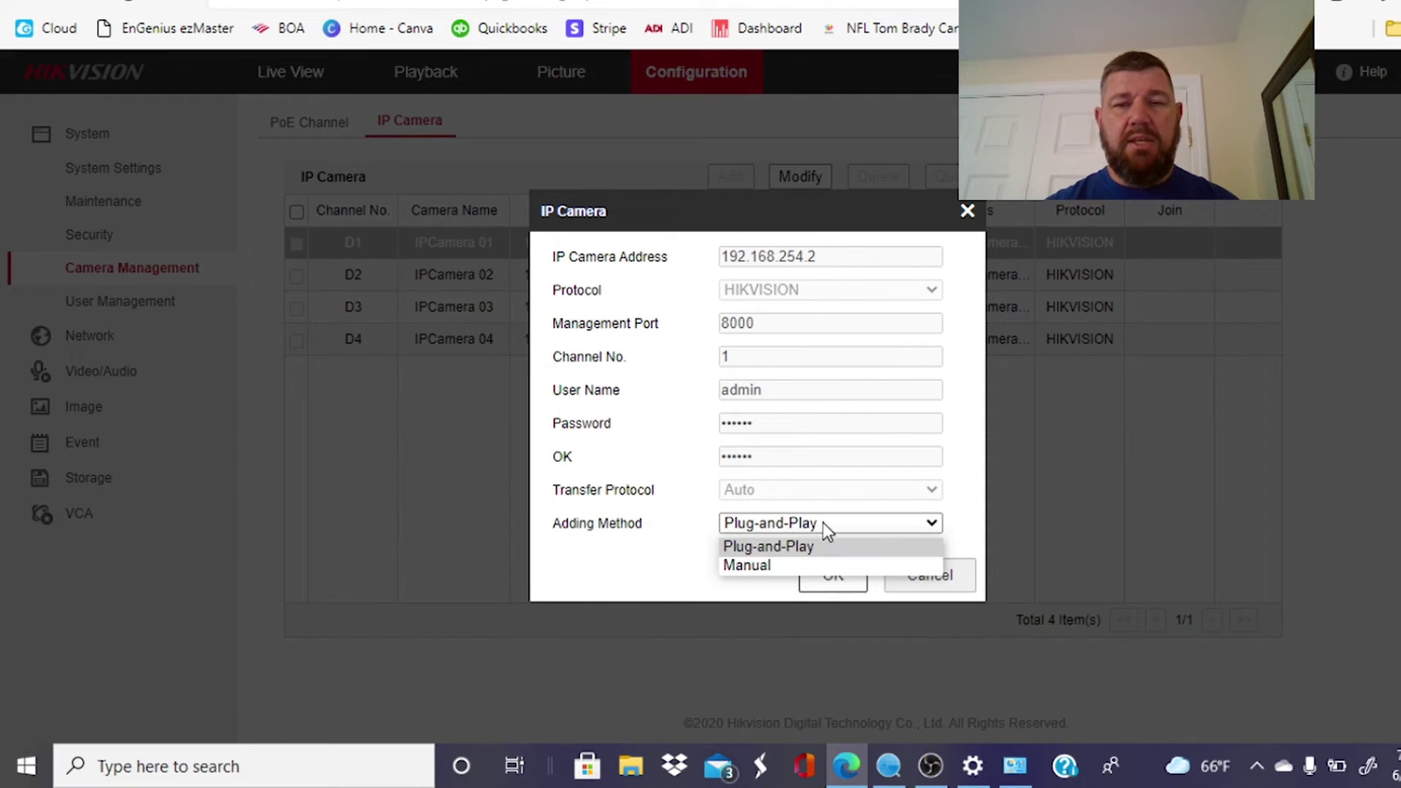
pyautogui.click(809, 566)
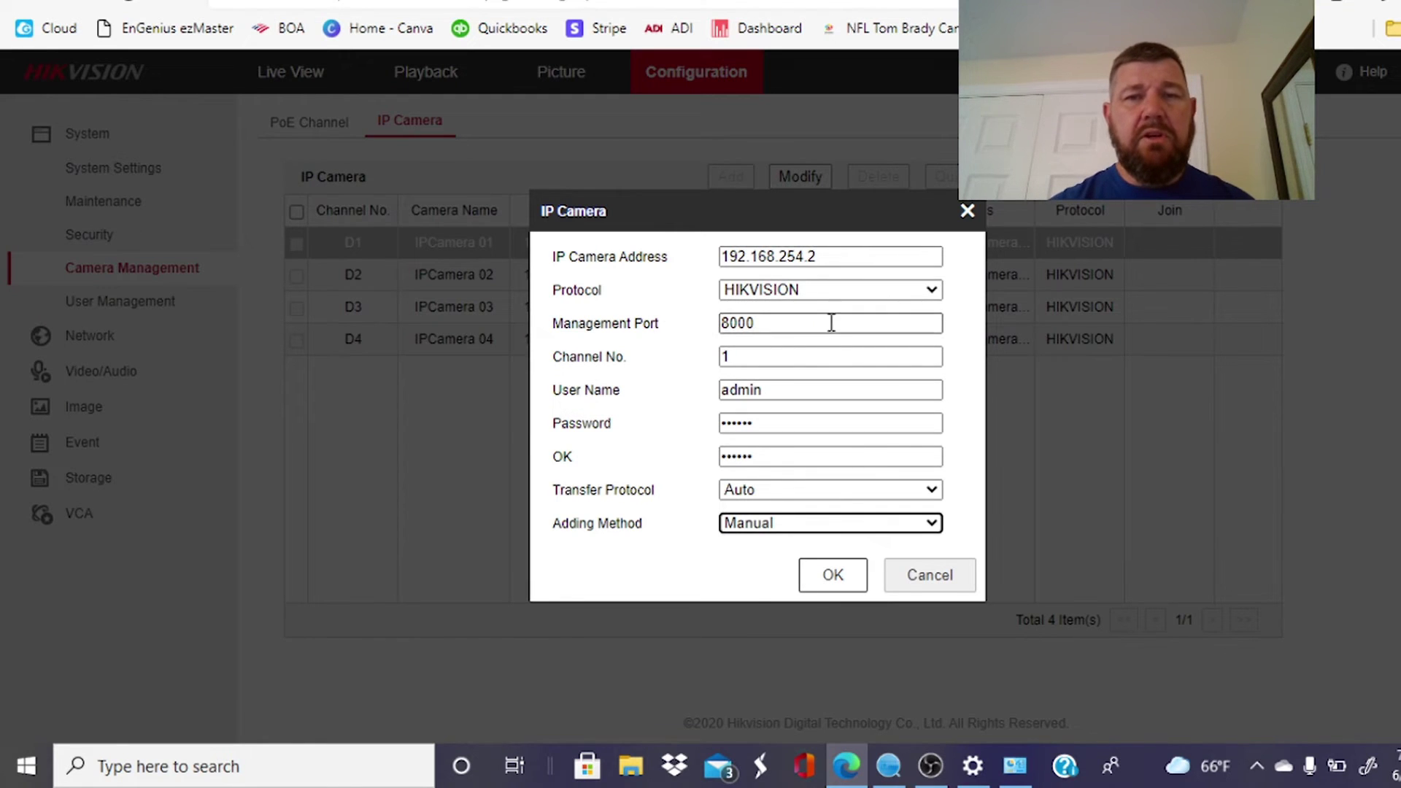
pyautogui.click(834, 253)
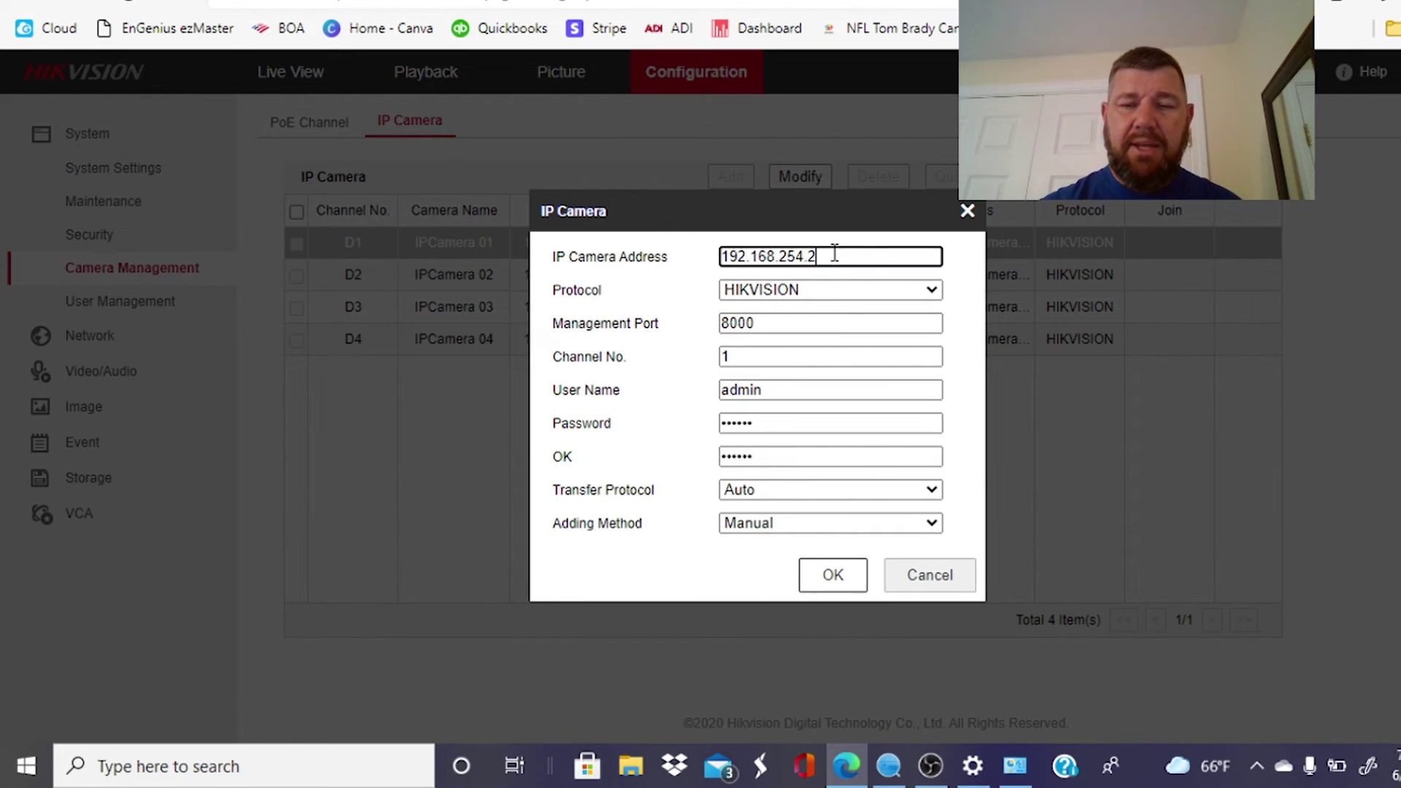
pyautogui.press('BackSpace')
pyautogui.press('BackSpace')
pyautogui.press('BackSpace')
pyautogui.press('BackSpace')
pyautogui.press('BackSpace')
pyautogui.press('BackSpace')
pyautogui.press('BackSpace')
pyautogui.press('BackSpace')
pyautogui.press('BackSpace')
pyautogui.press('BackSpace')
pyautogui.press('BackSpace')
pyautogui.press('BackSpace')
pyautogui.press('BackSpace')
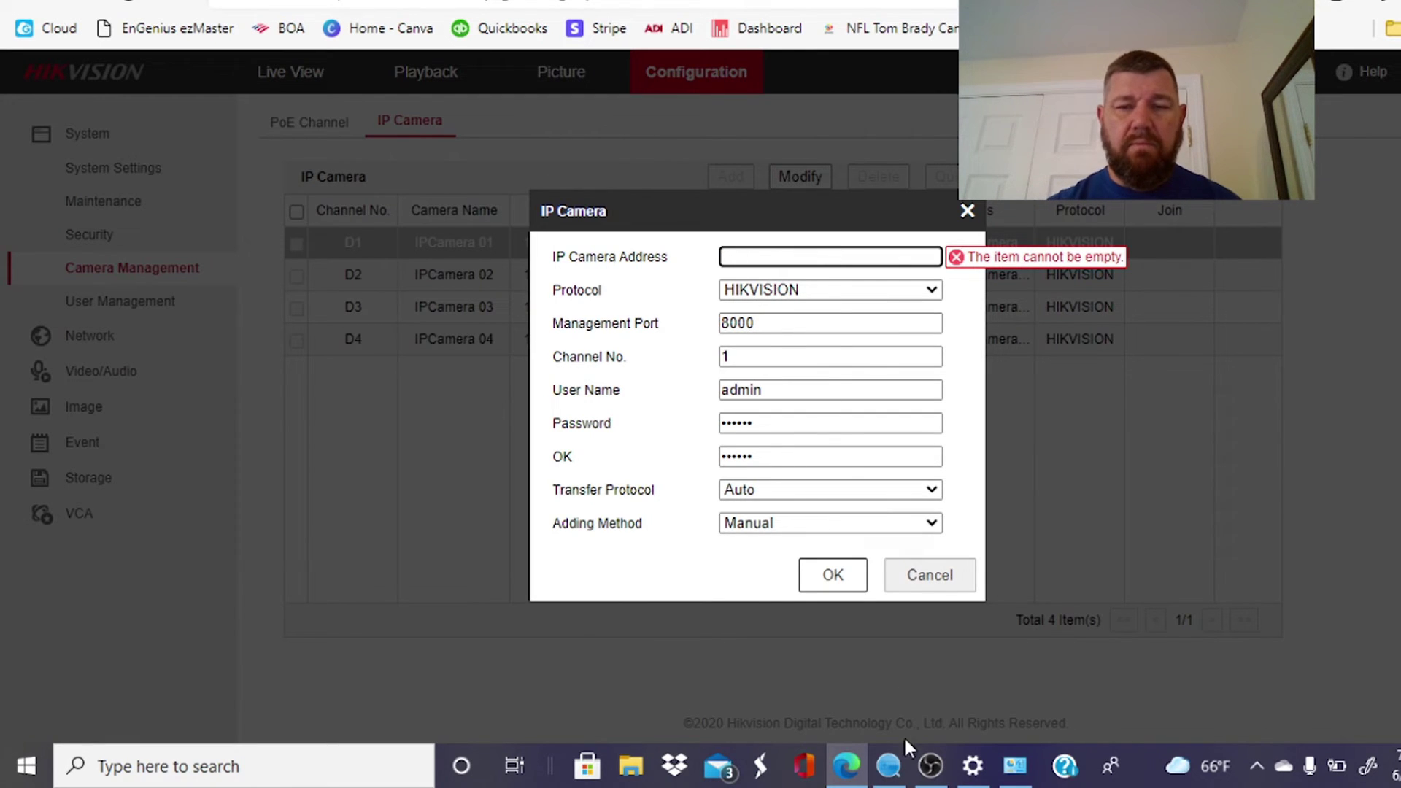
pyautogui.click(890, 766)
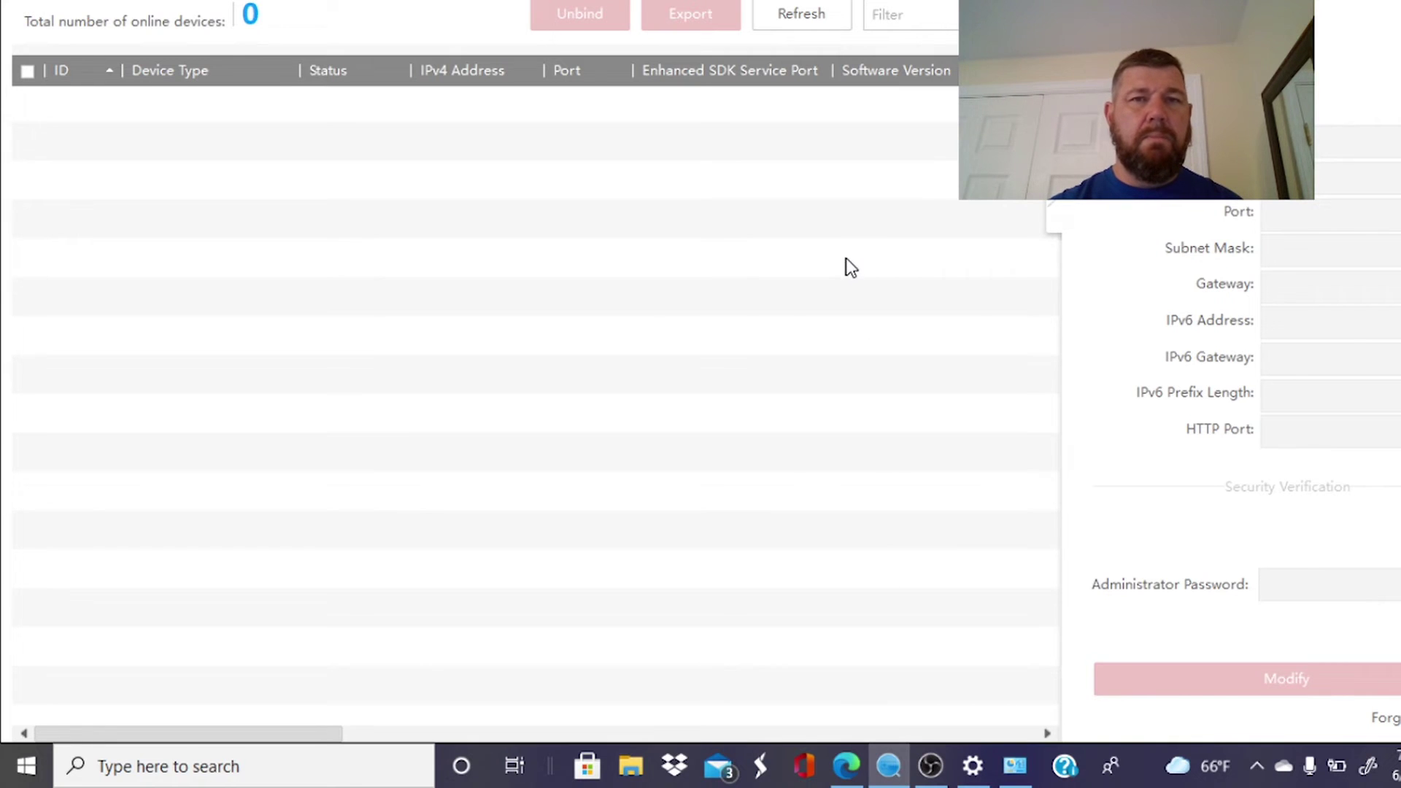
pyautogui.click(817, 23)
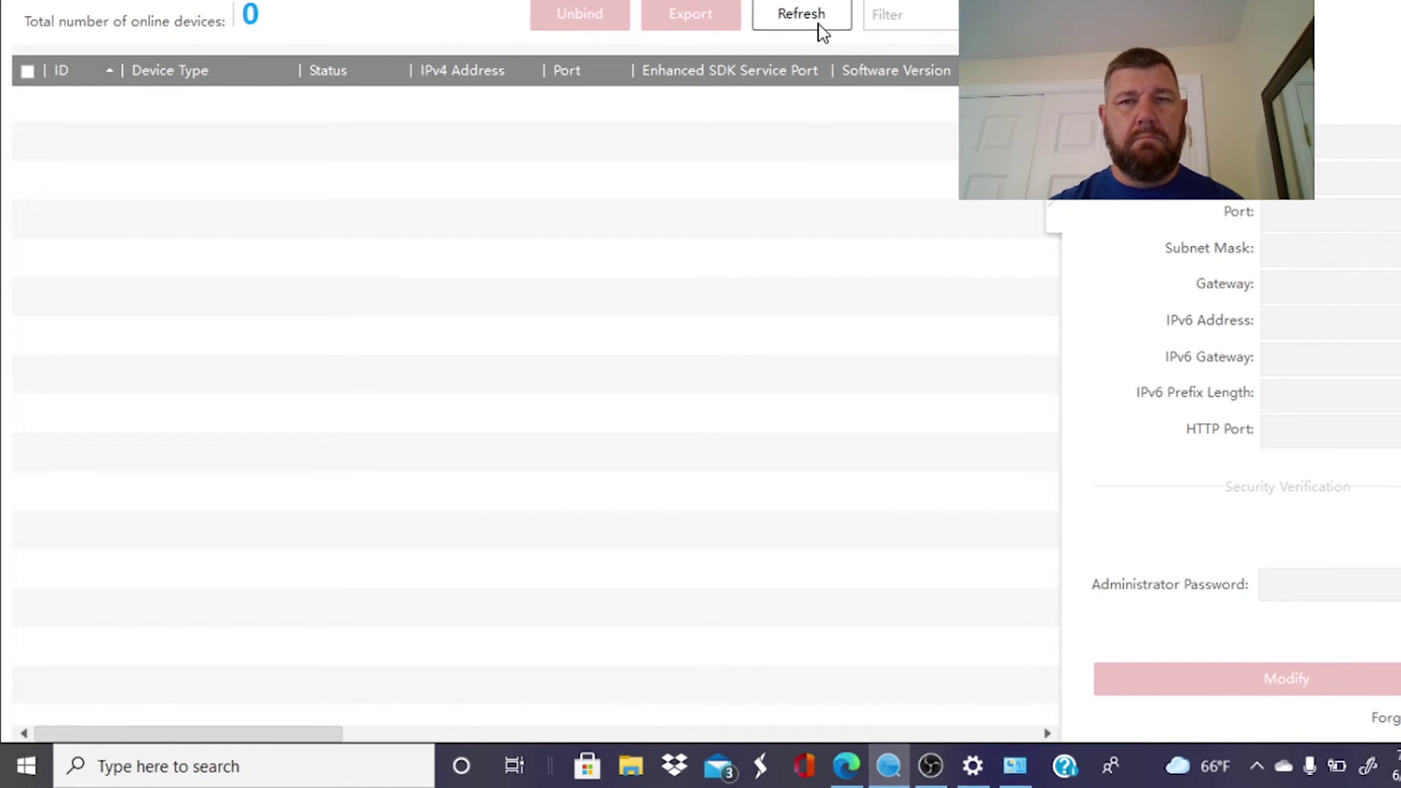
pyautogui.click(811, 19)
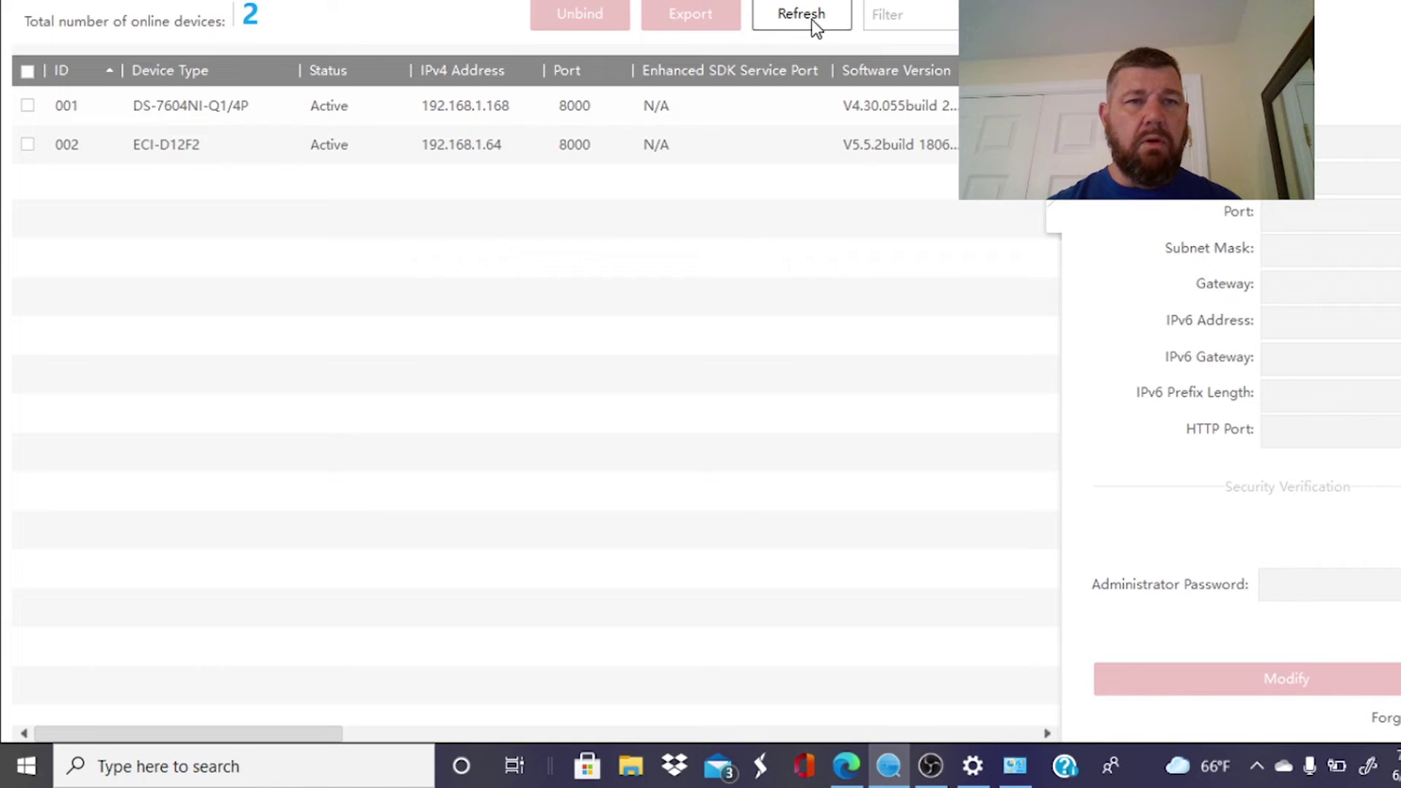
pyautogui.click(447, 150)
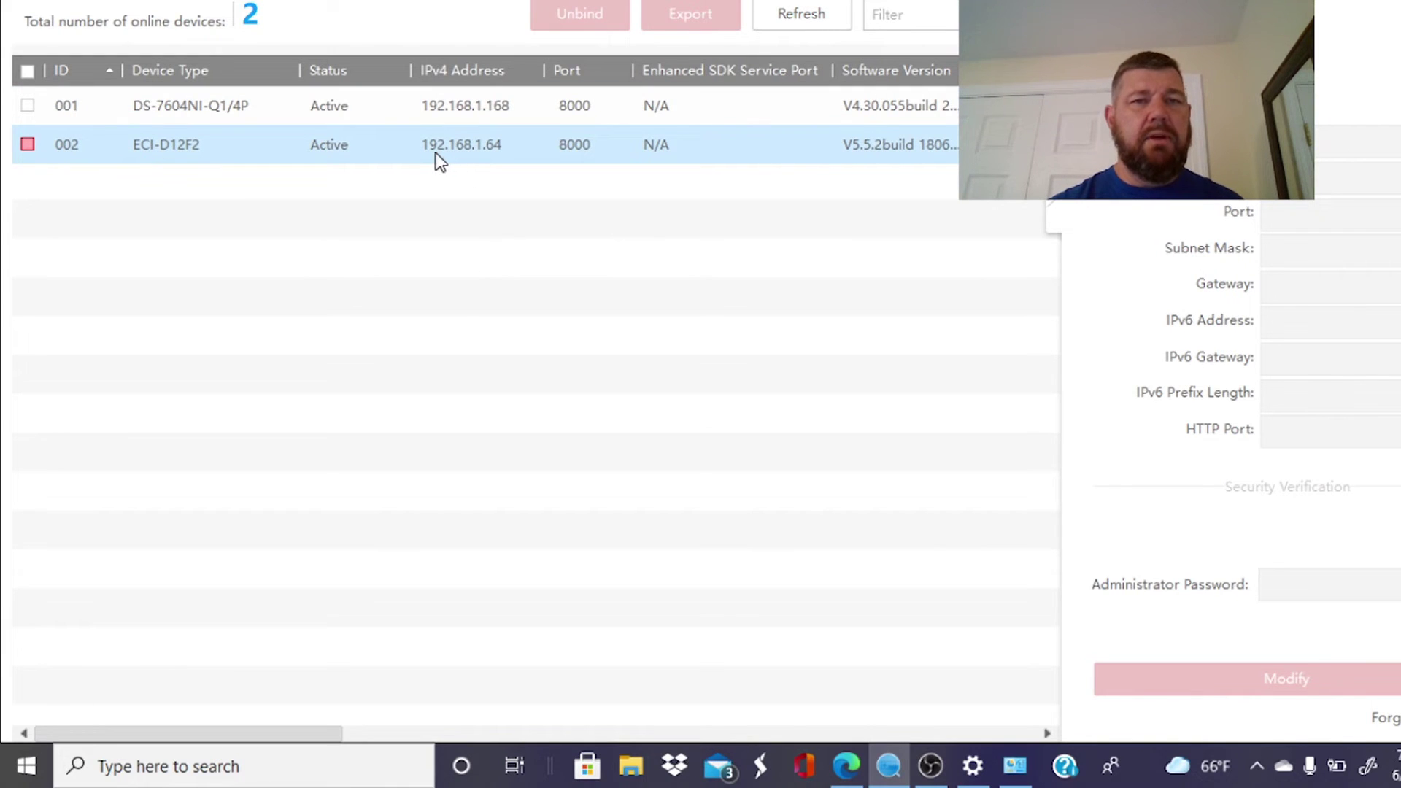
pyautogui.click(511, 152)
pyautogui.click(847, 765)
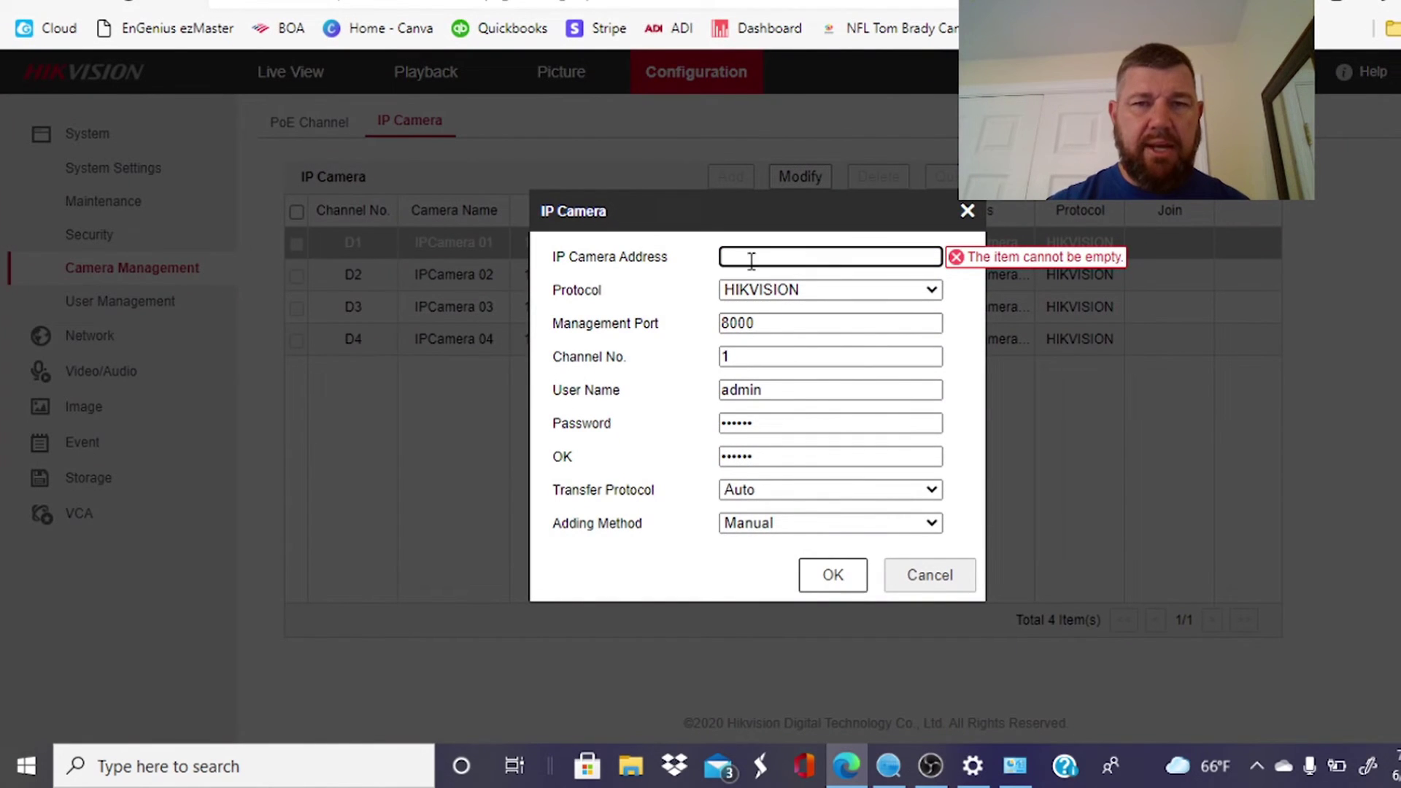
# Point D1 to 192.168.1.64 with HIKVISION protocol, enter the new password twice, and save.
pyautogui.write('192.16')
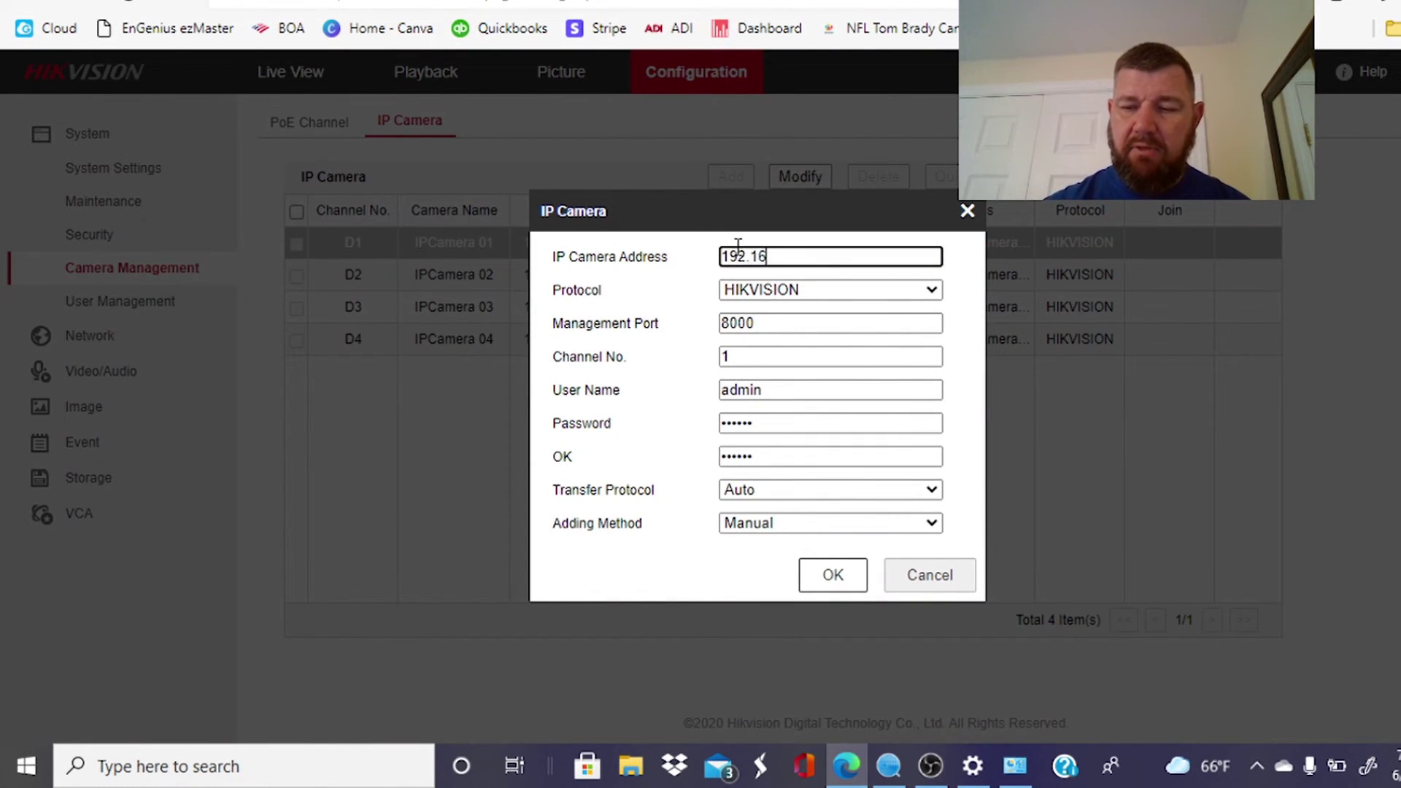
pyautogui.write('8.1.64')
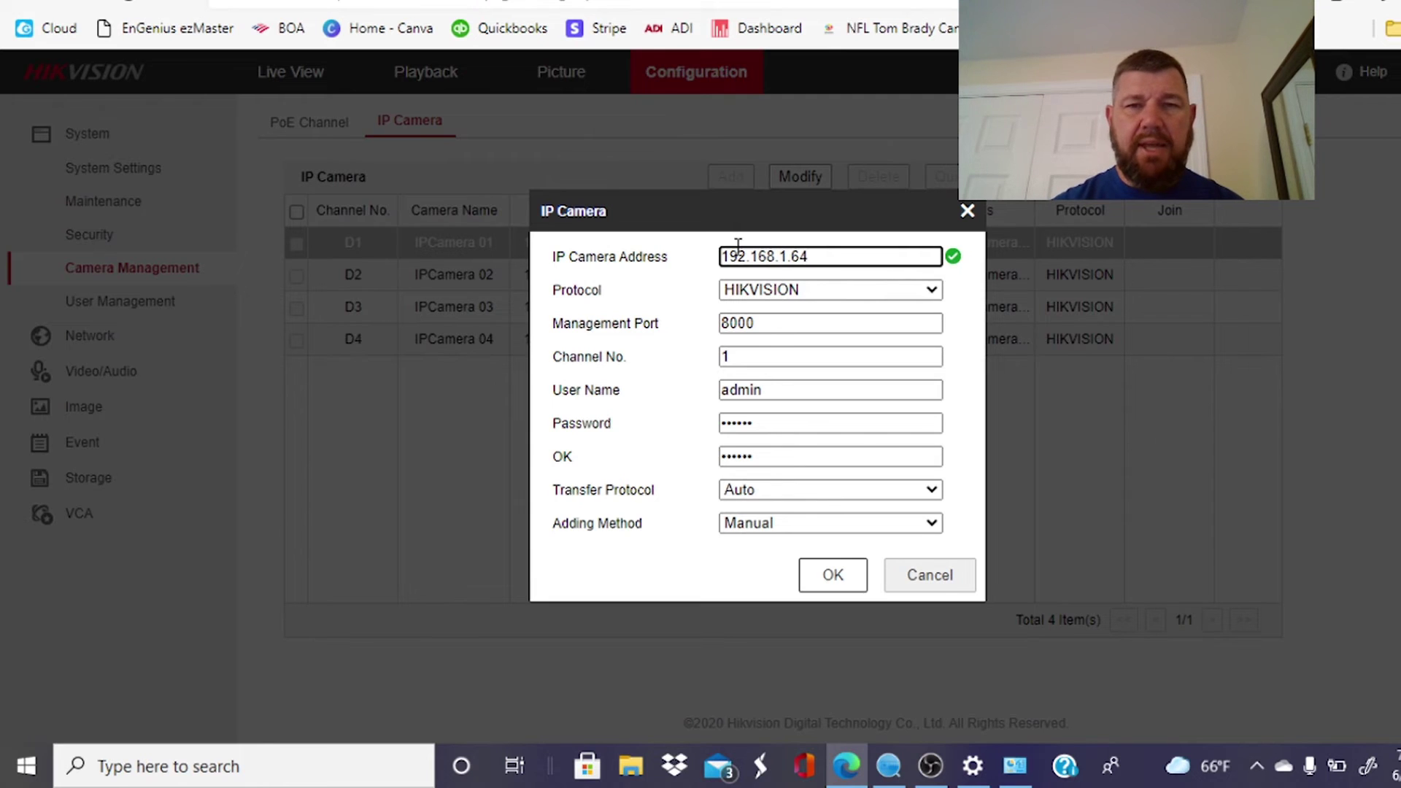
pyautogui.click(836, 288)
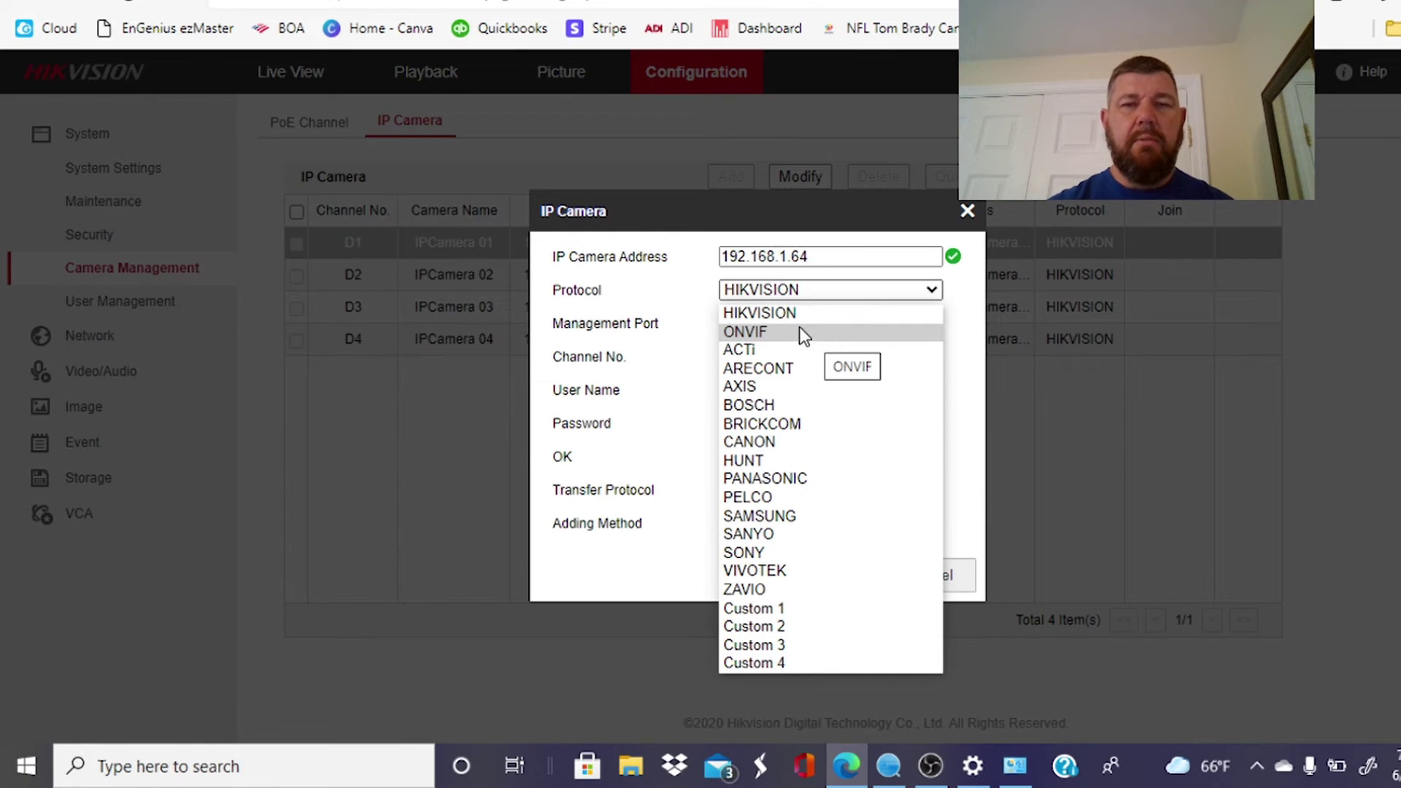
pyautogui.click(788, 317)
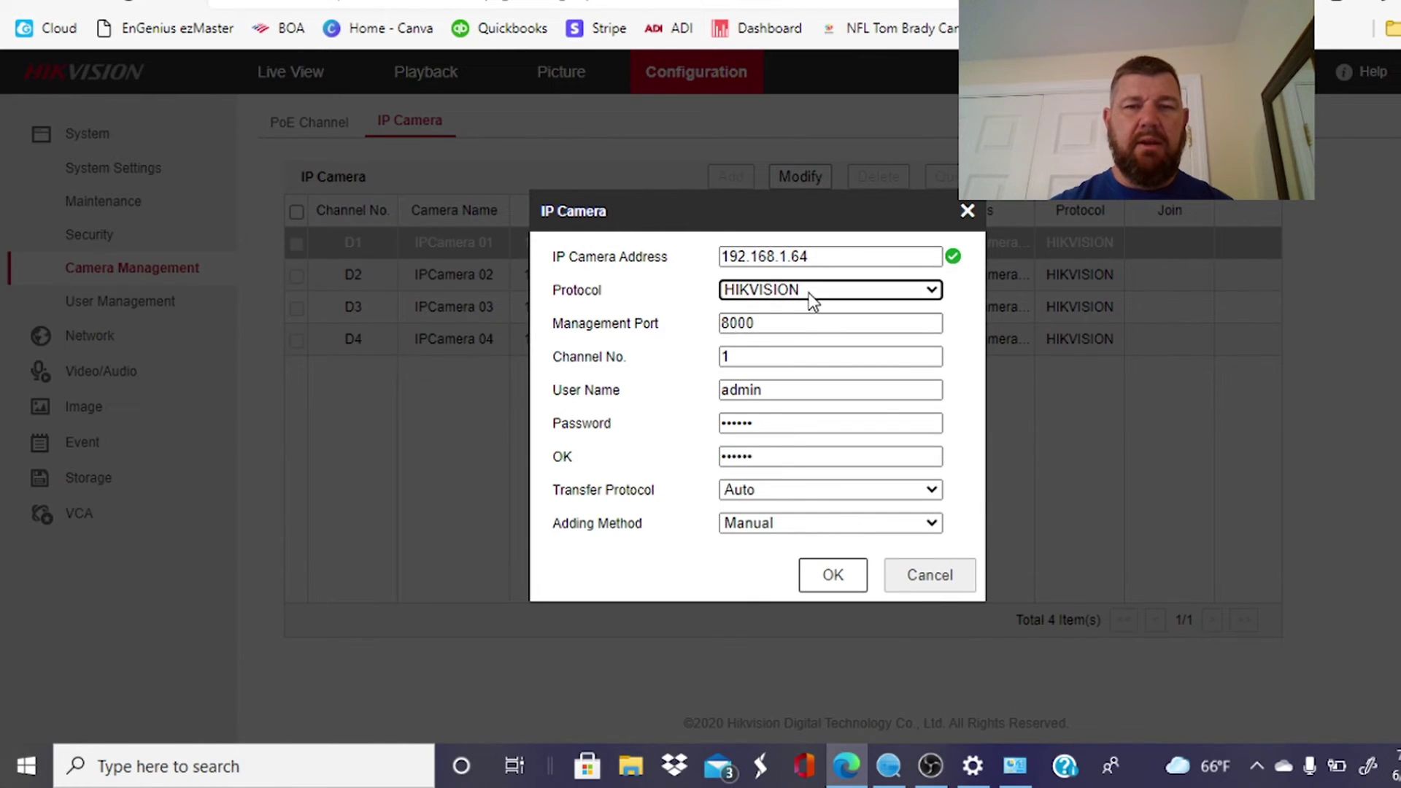
pyautogui.moveTo(803, 425); pyautogui.dragTo(605, 423)
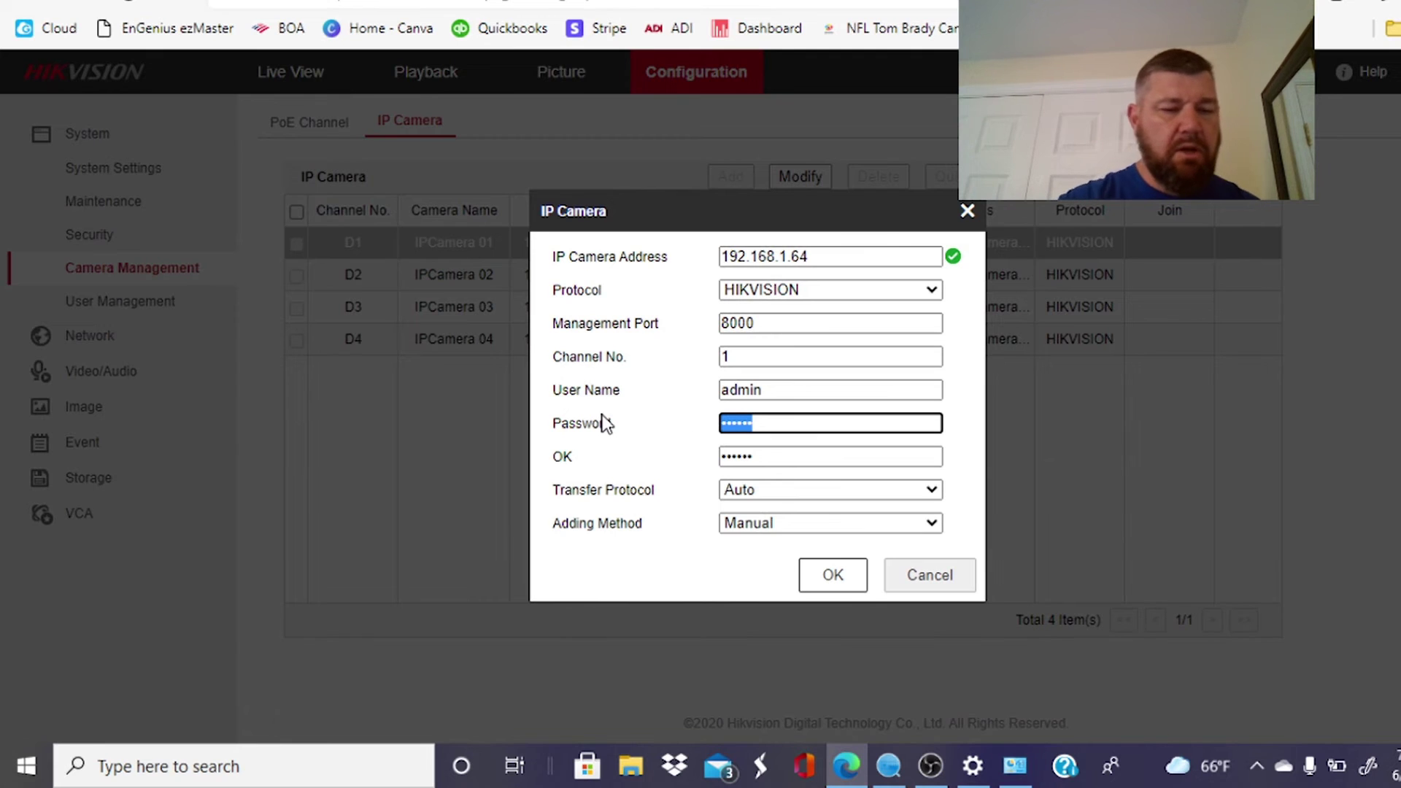
pyautogui.write('admin12')
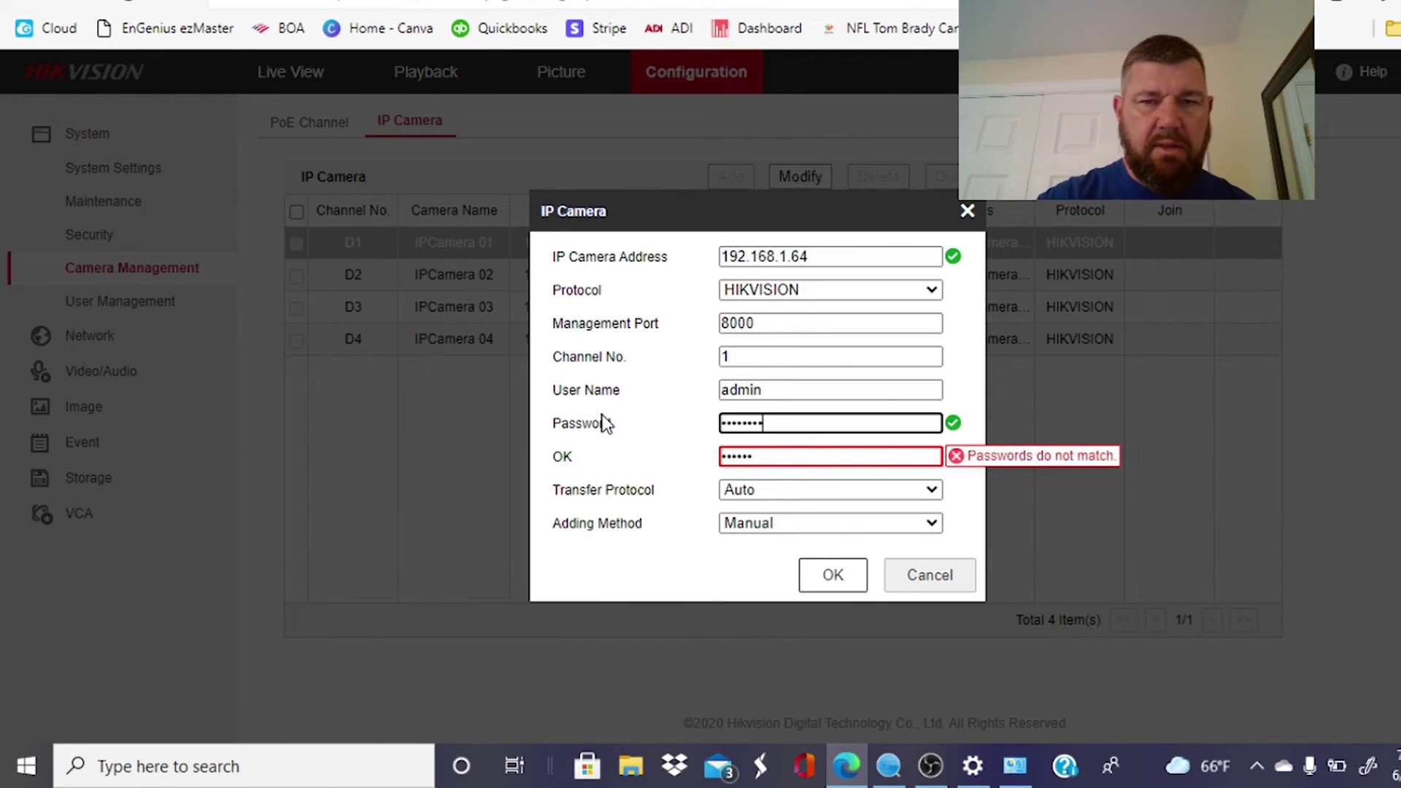
pyautogui.doubleClick(795, 454)
pyautogui.press('BackSpace')
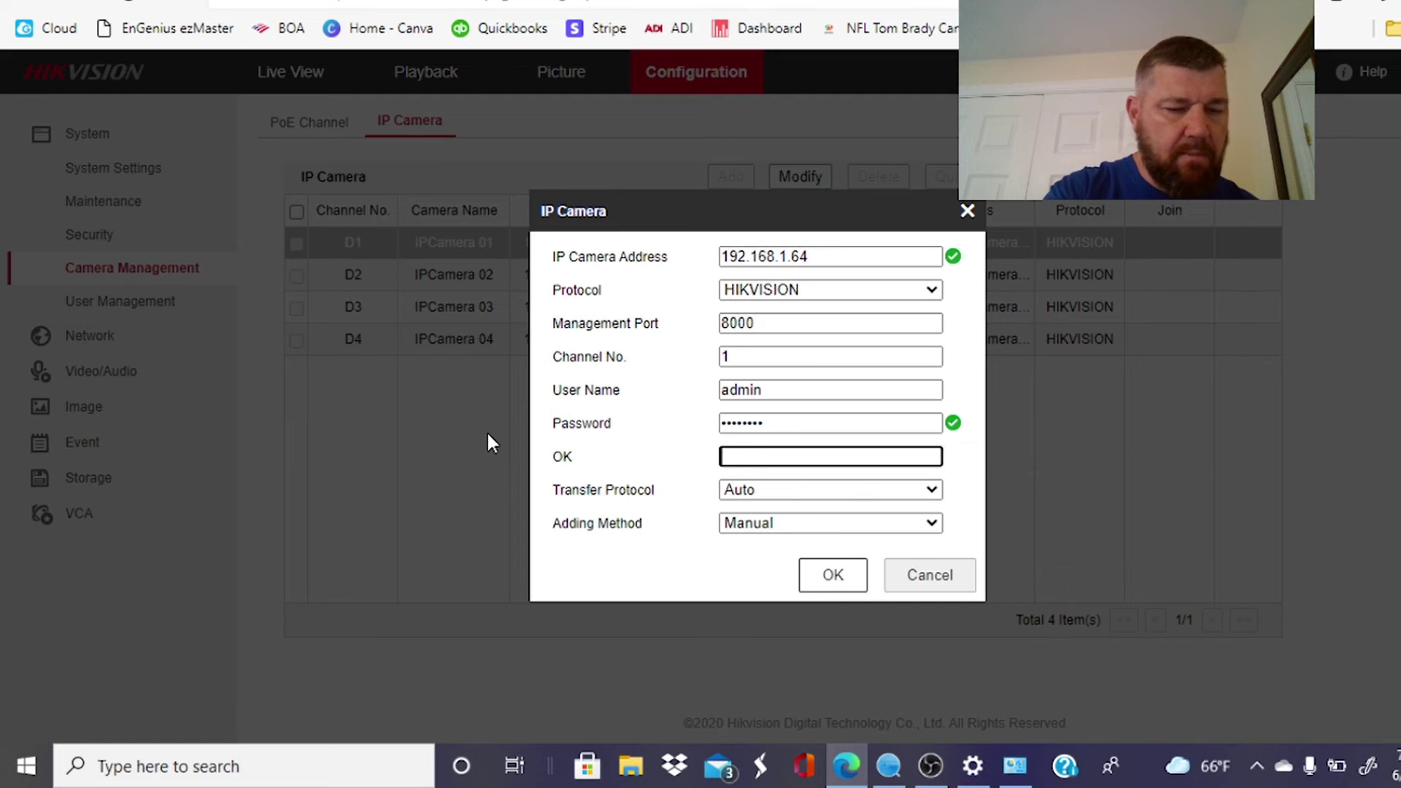
pyautogui.write('admin123')
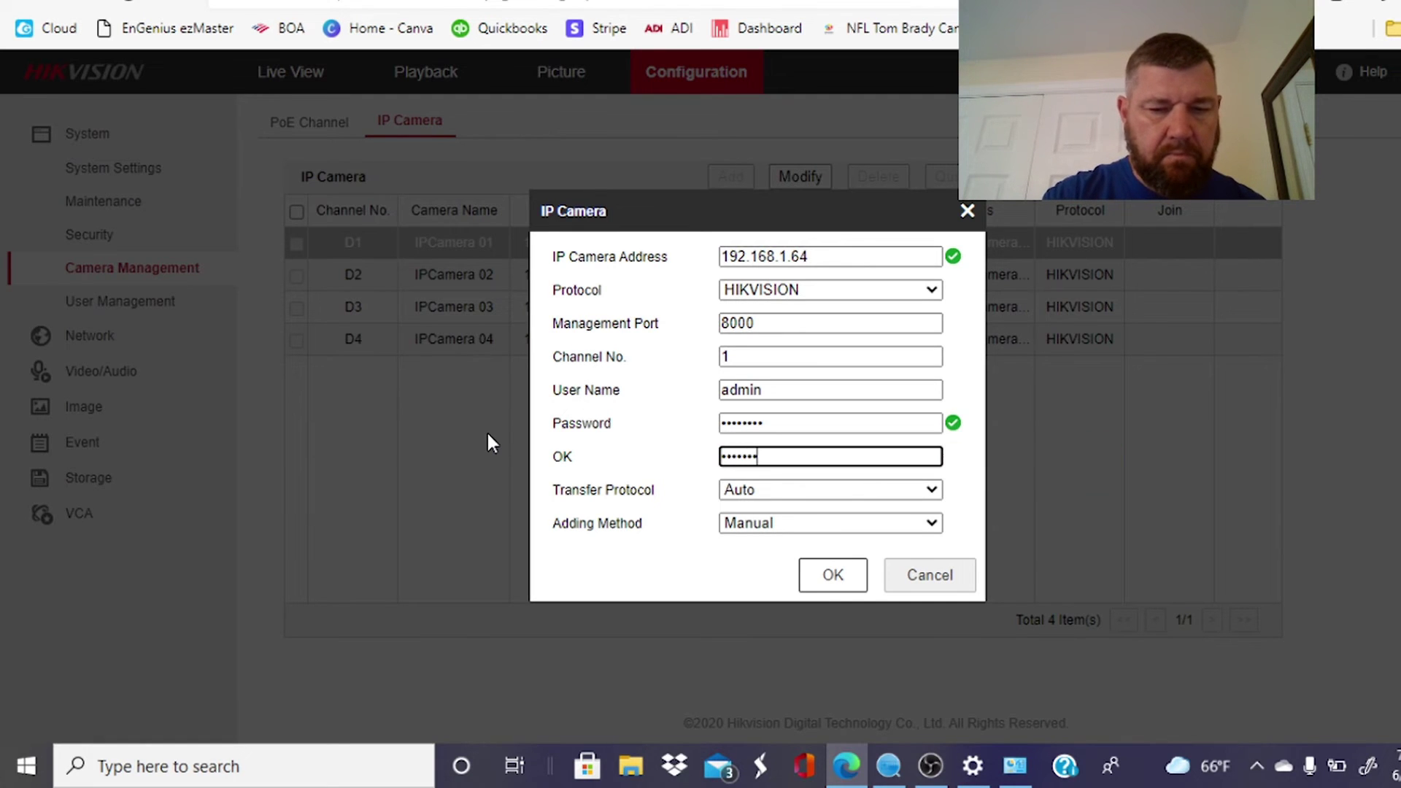
pyautogui.click(836, 574)
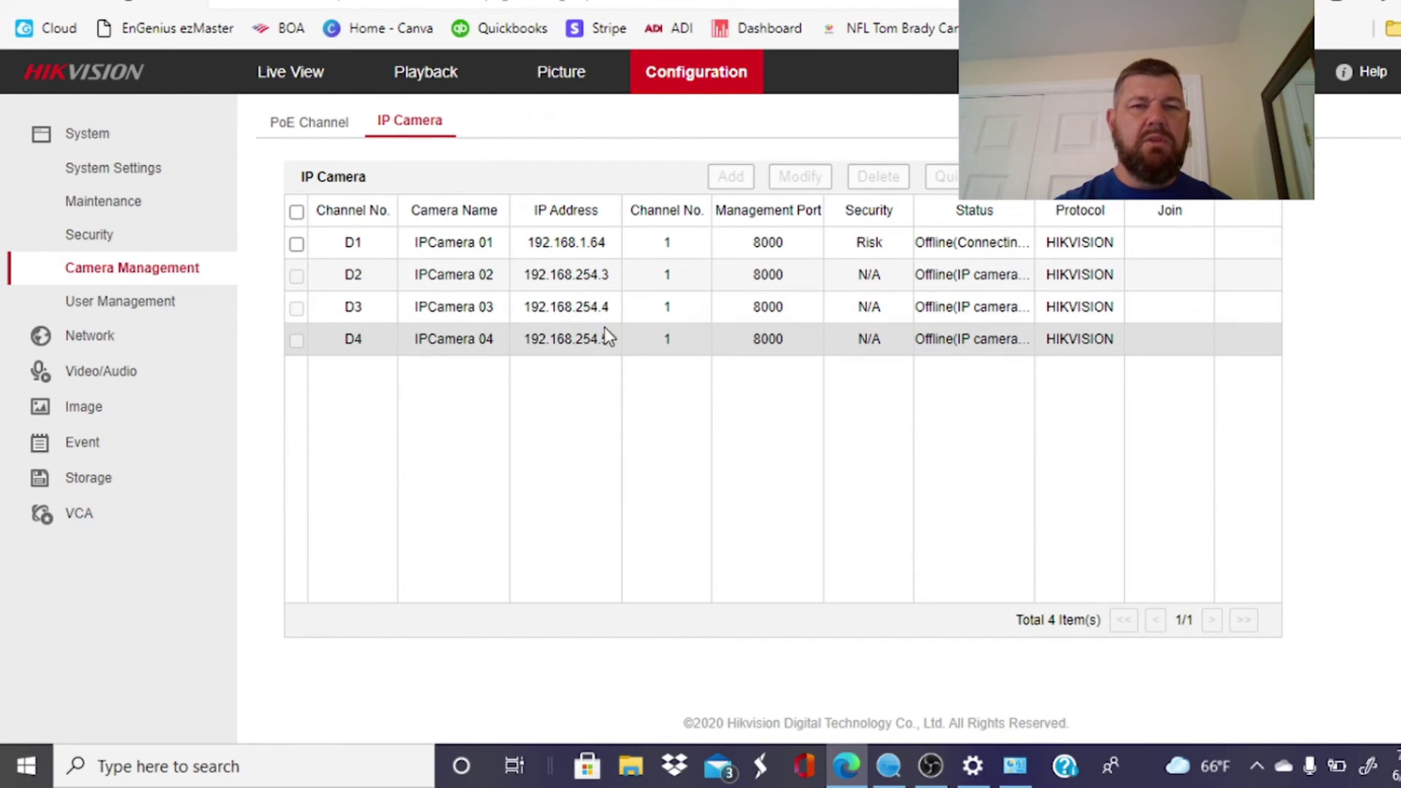
# Select the D1 row and minimize the browser to reveal the desktop.
pyautogui.click(615, 245)
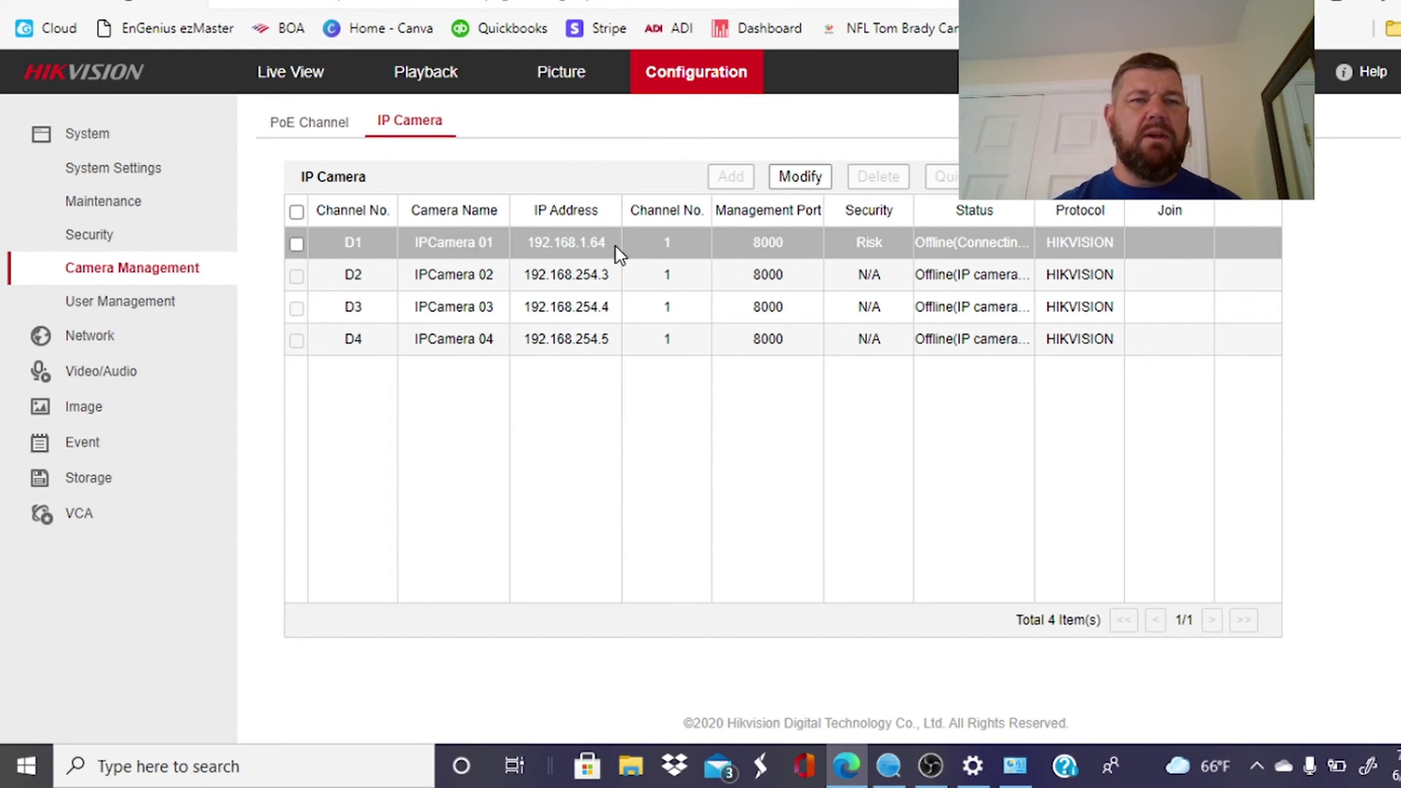
pyautogui.press('super+d')
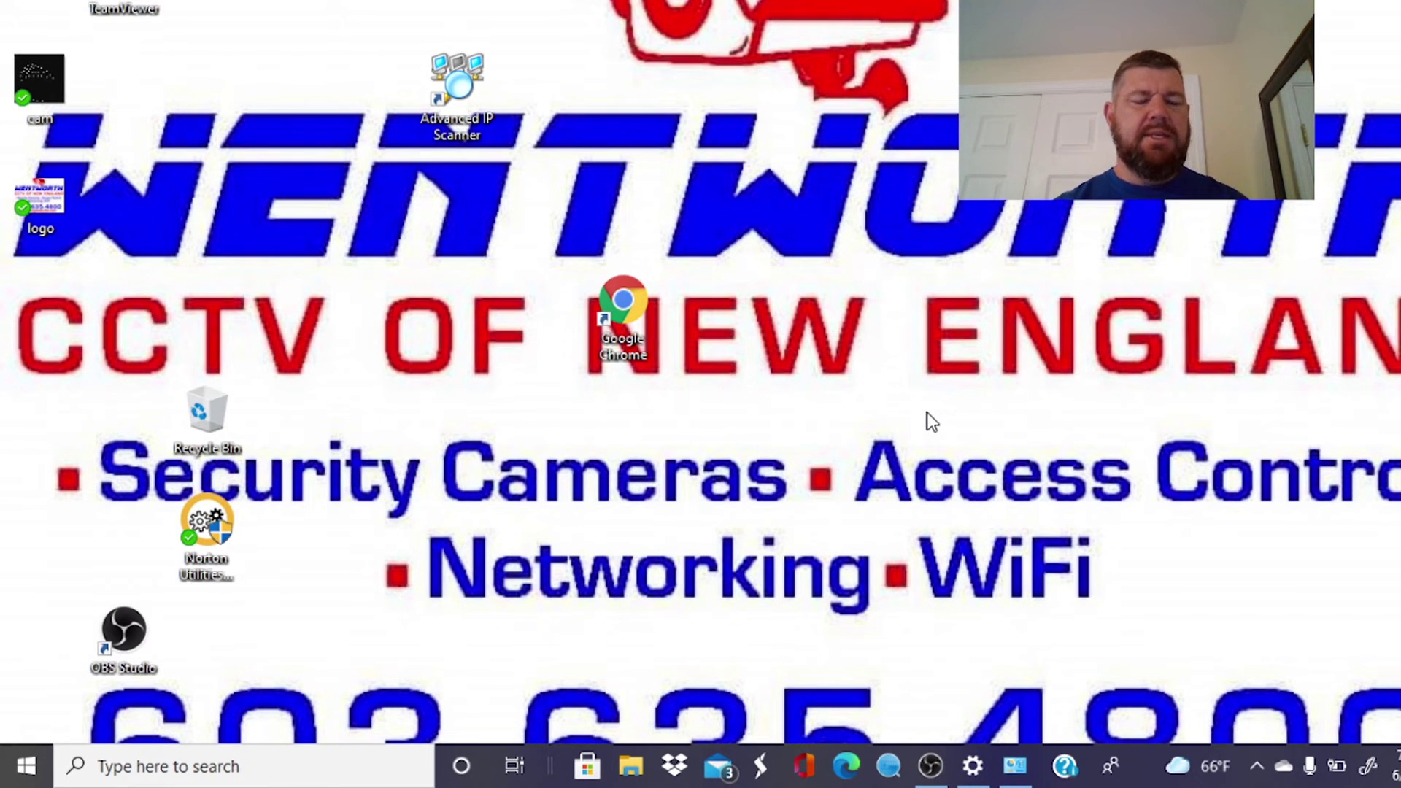
# Search 'exp', launch Internet Explorer, and enter the NVR address 192.168.1.100.
pyautogui.click(170, 773)
pyautogui.write('e')
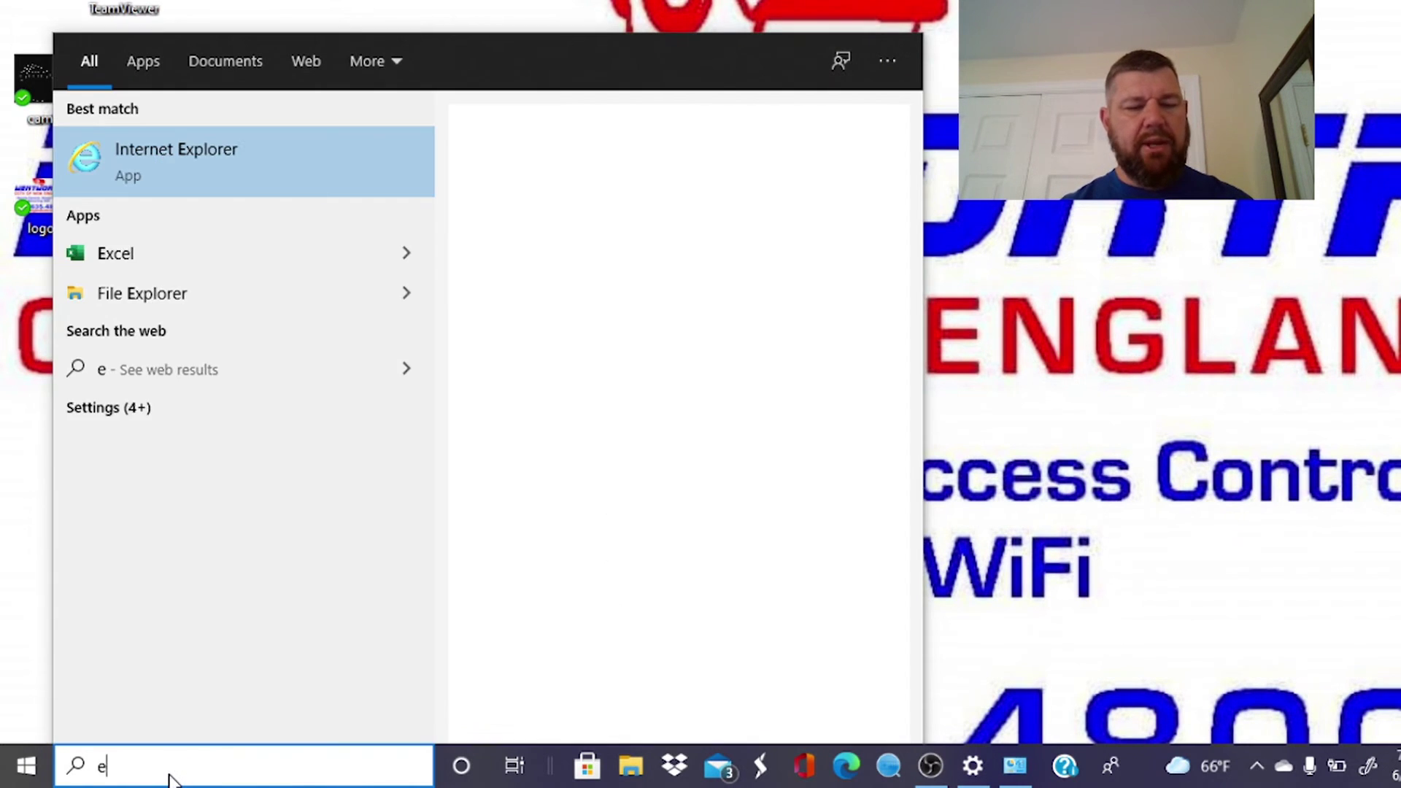
pyautogui.write('xp')
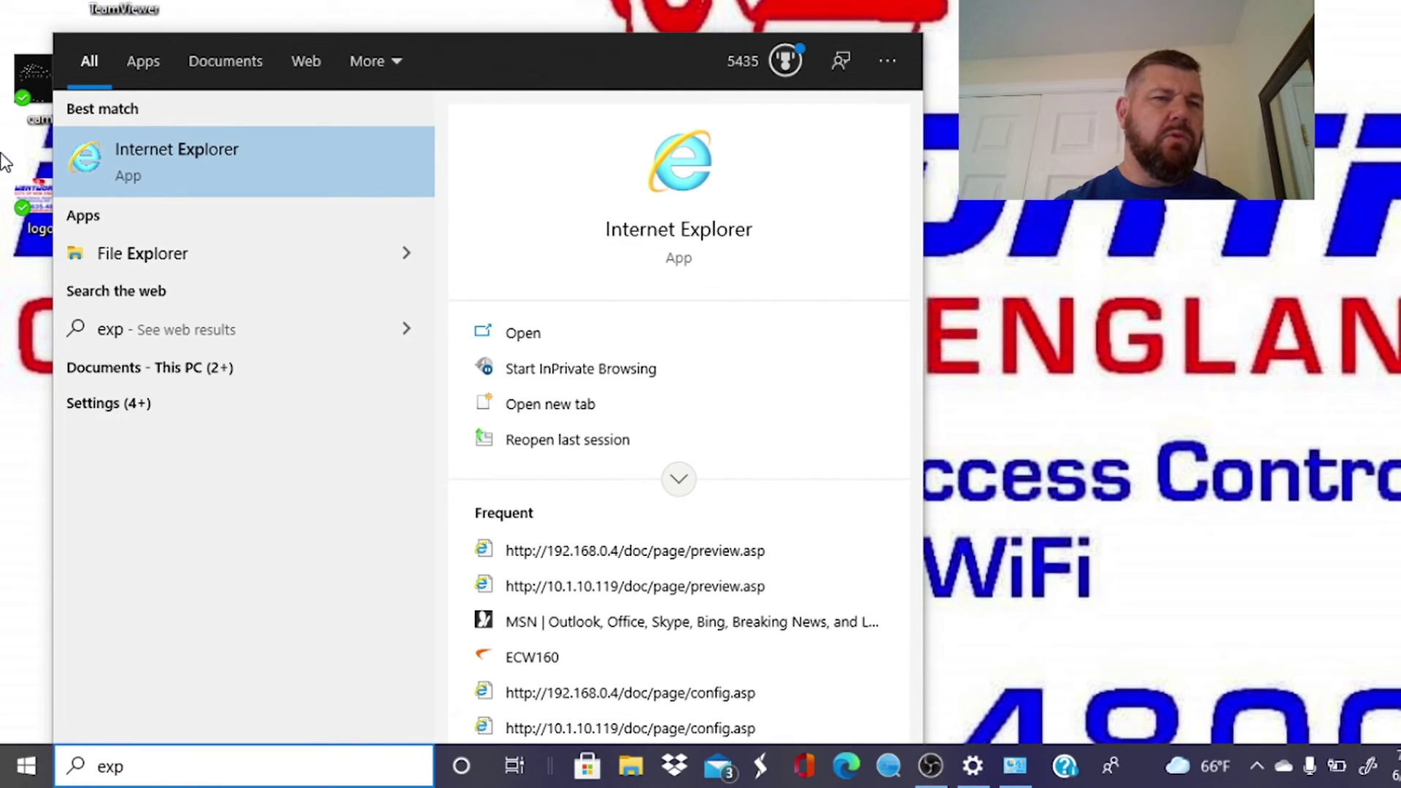
pyautogui.click(204, 152)
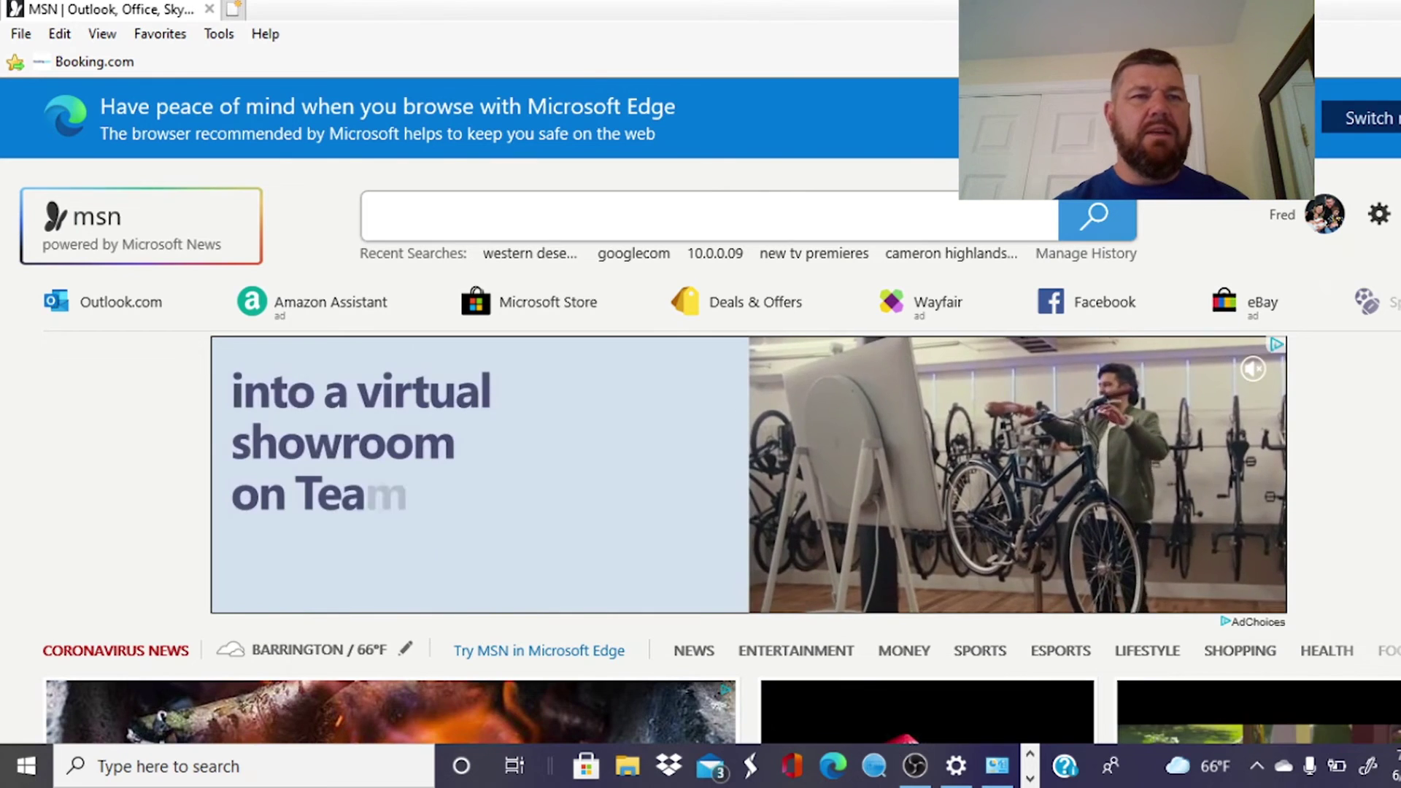
pyautogui.write('192.168')
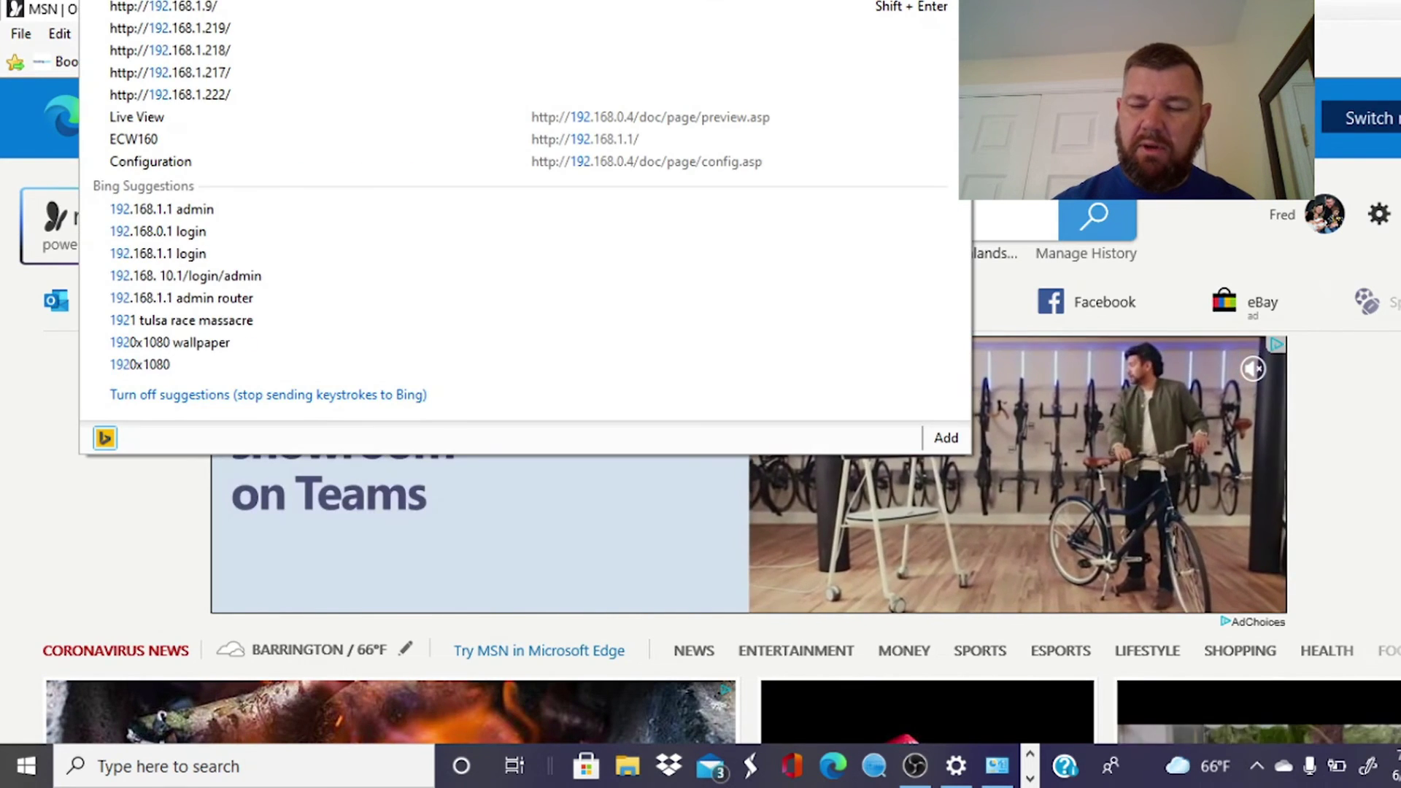
pyautogui.write('.1.')
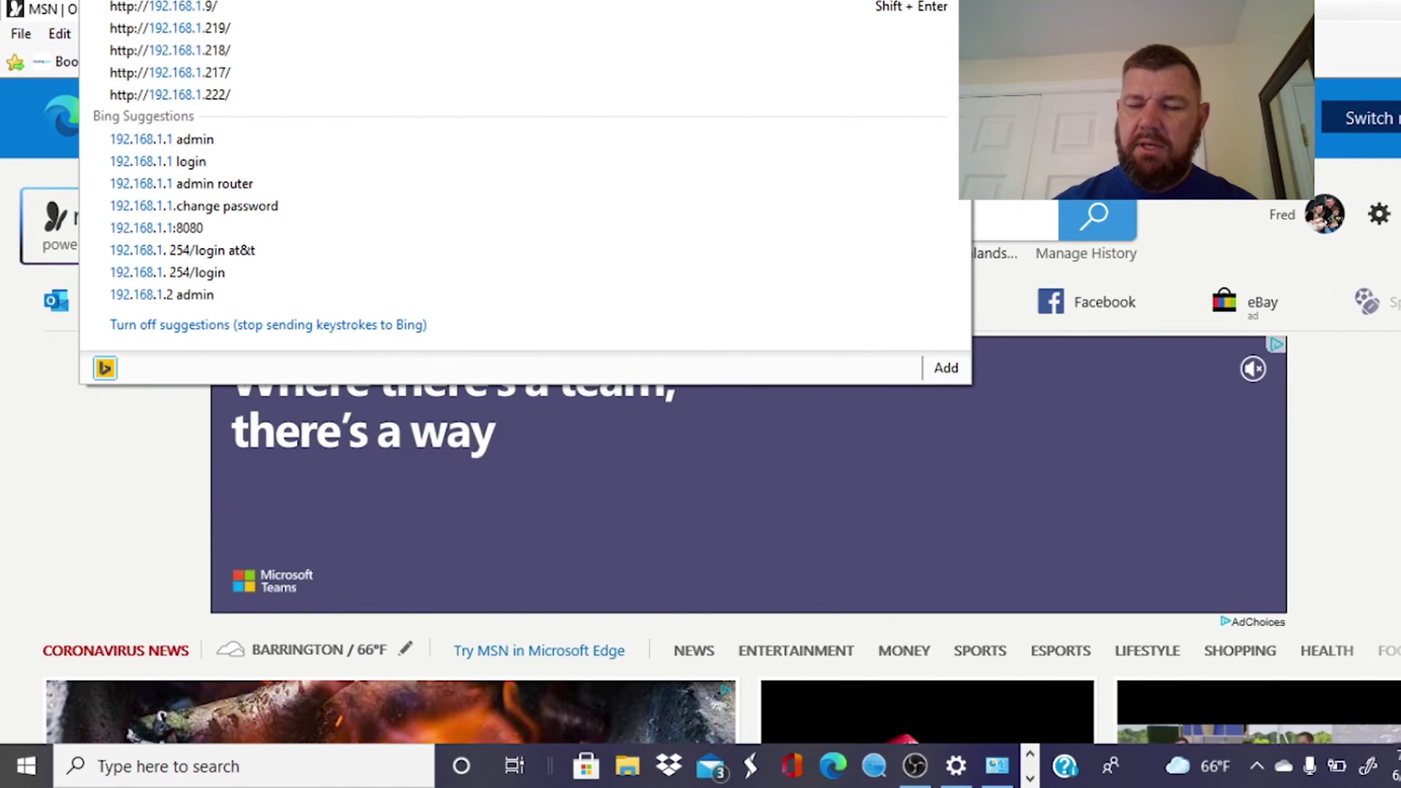
pyautogui.write('100')
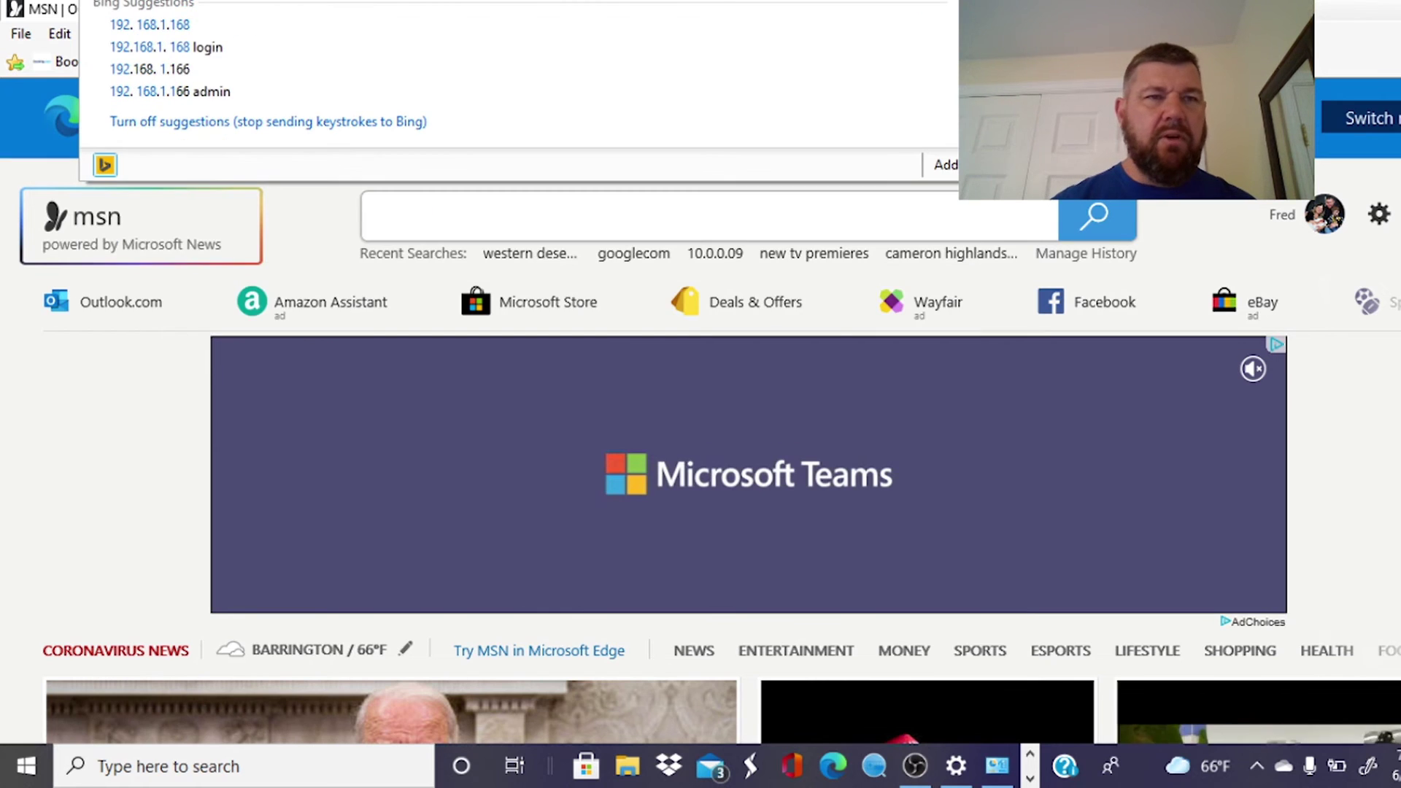
# Load the NVR page and sign in with username admin and its password.
pyautogui.press('Return')
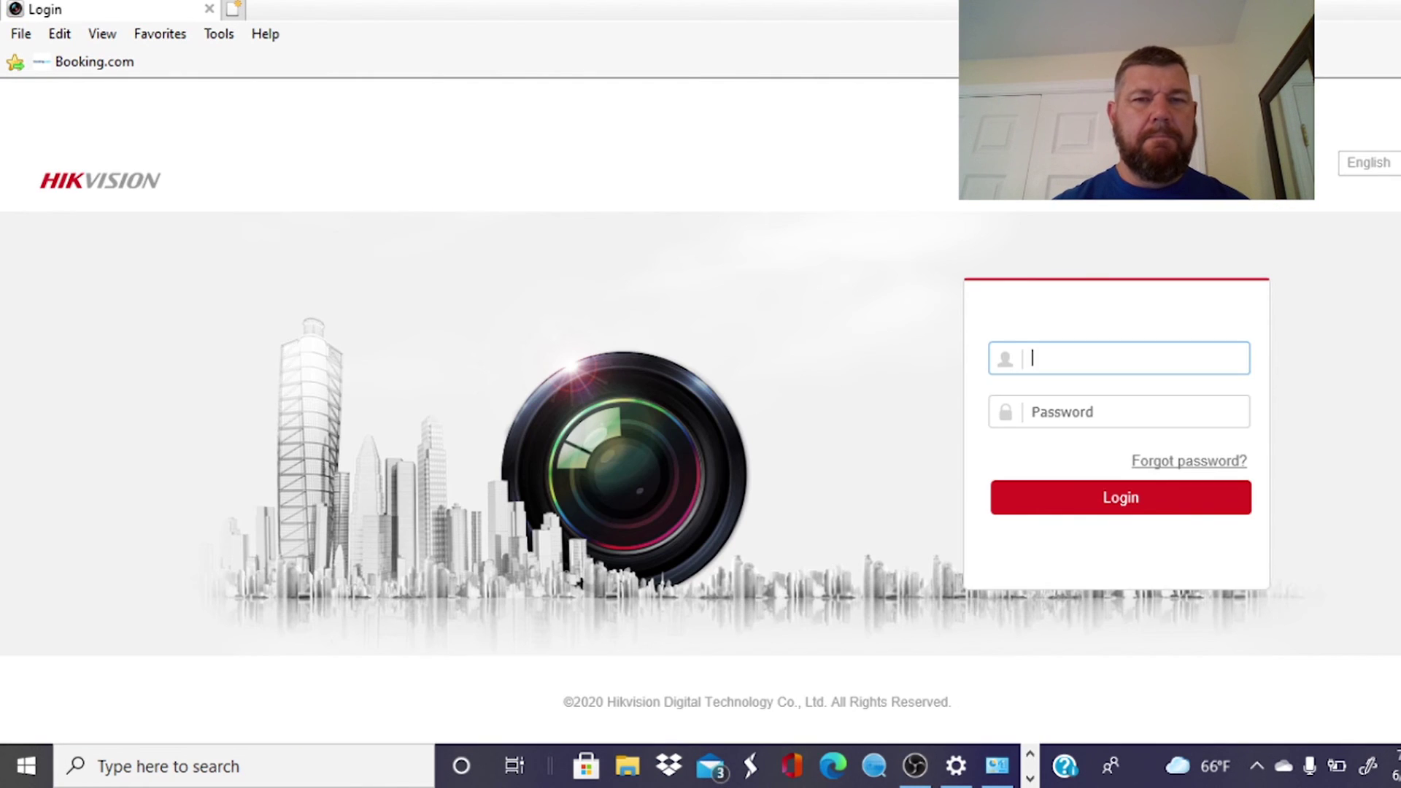
pyautogui.write('admin')
pyautogui.press('Tab')
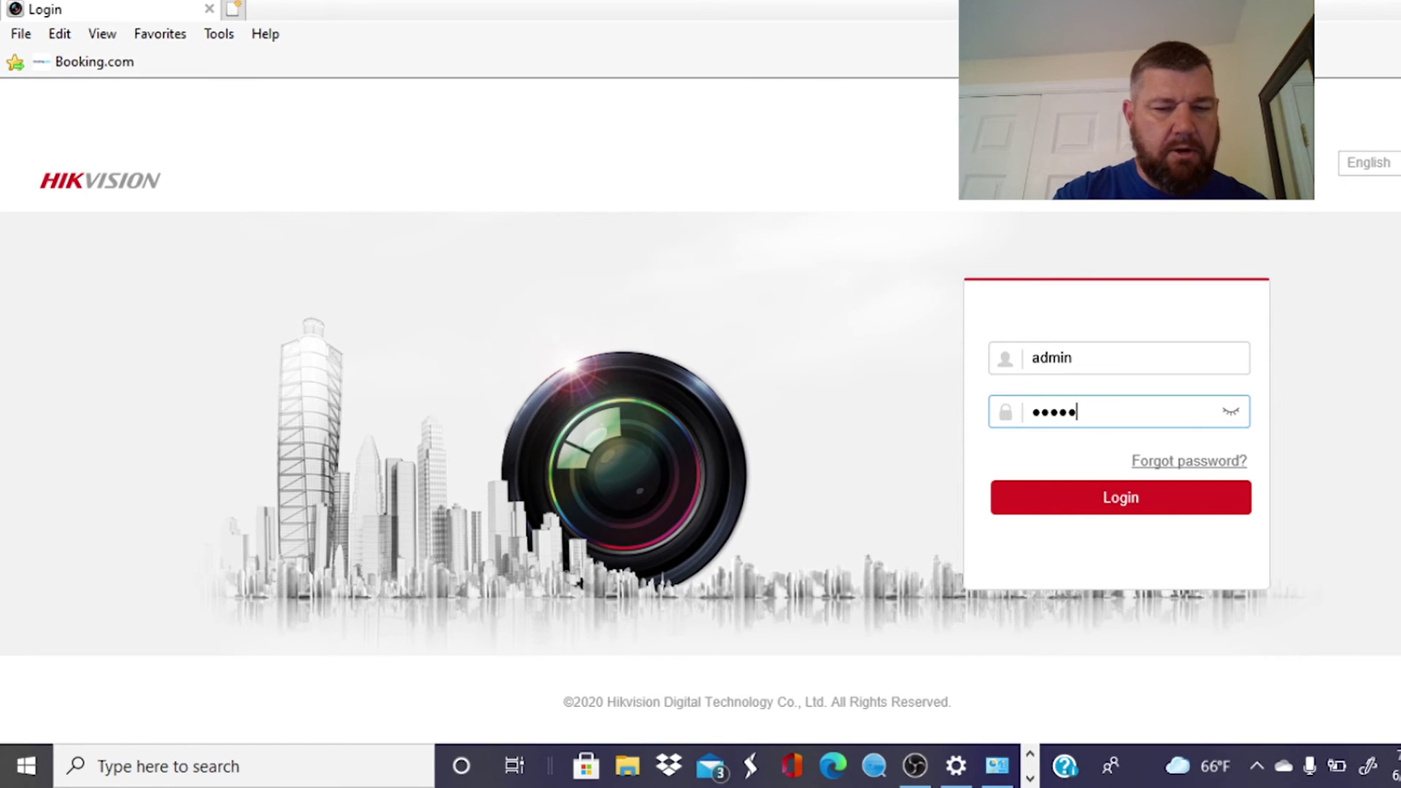
pyautogui.write('••••••••')
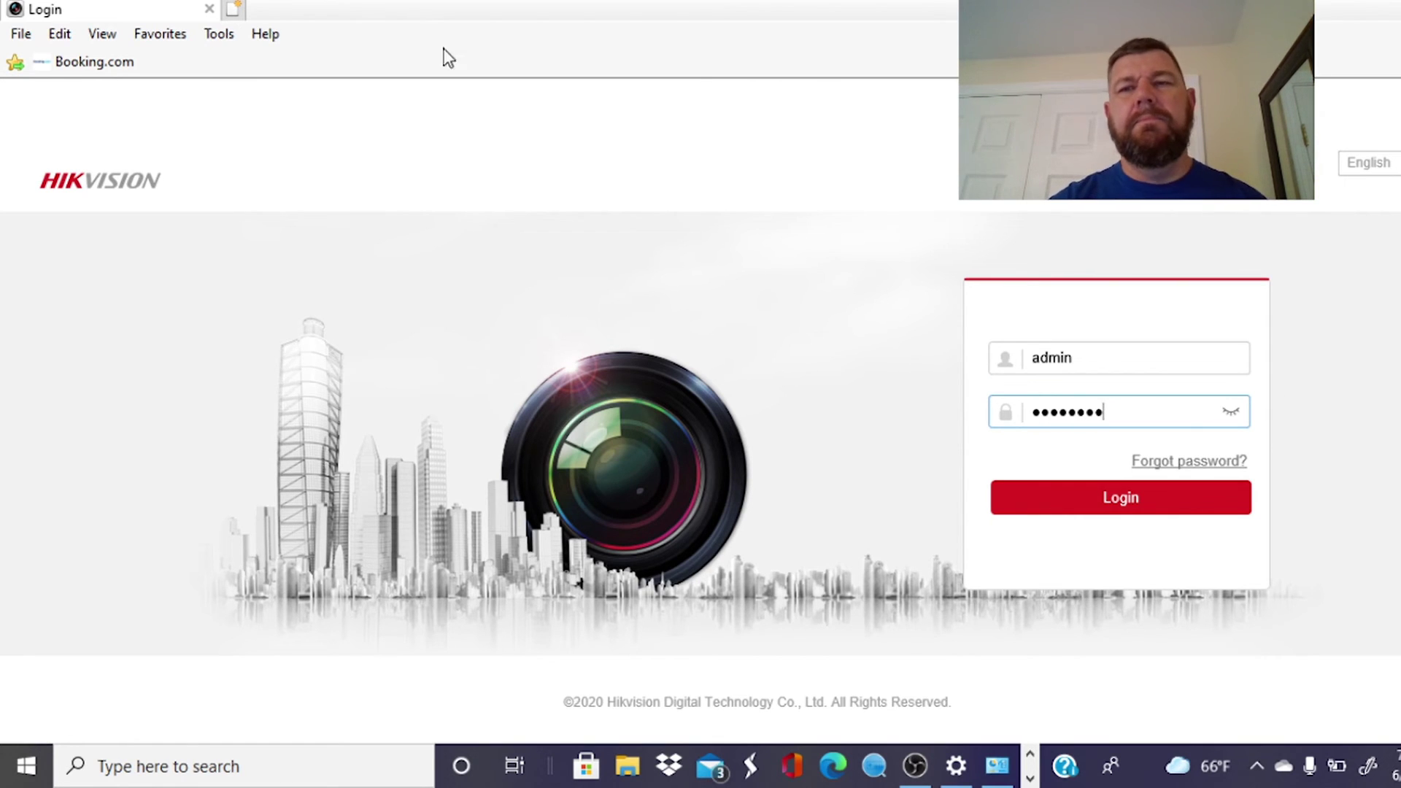
pyautogui.click(1044, 503)
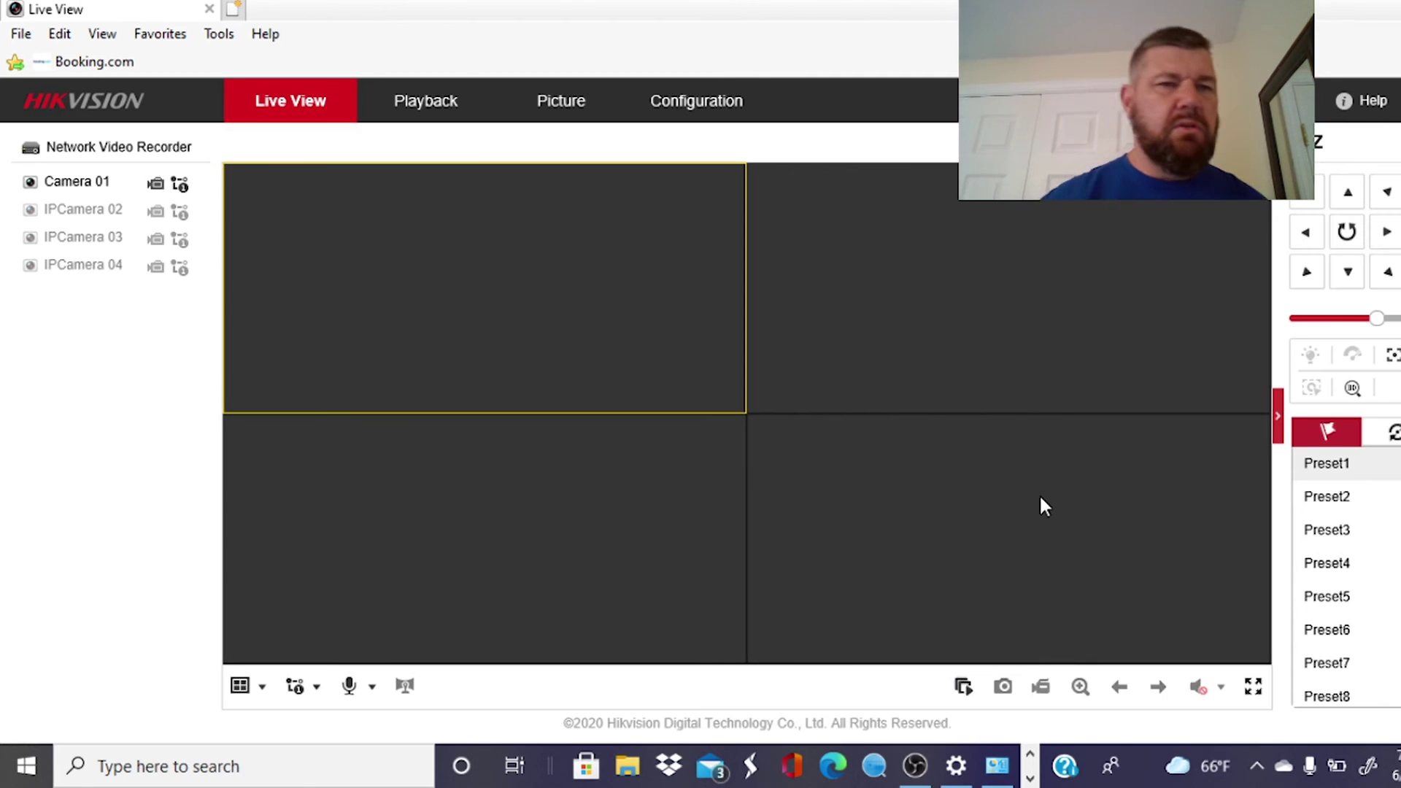
# Play Camera 01's live feed and return from full screen to the four-pane grid.
pyautogui.click(31, 183)
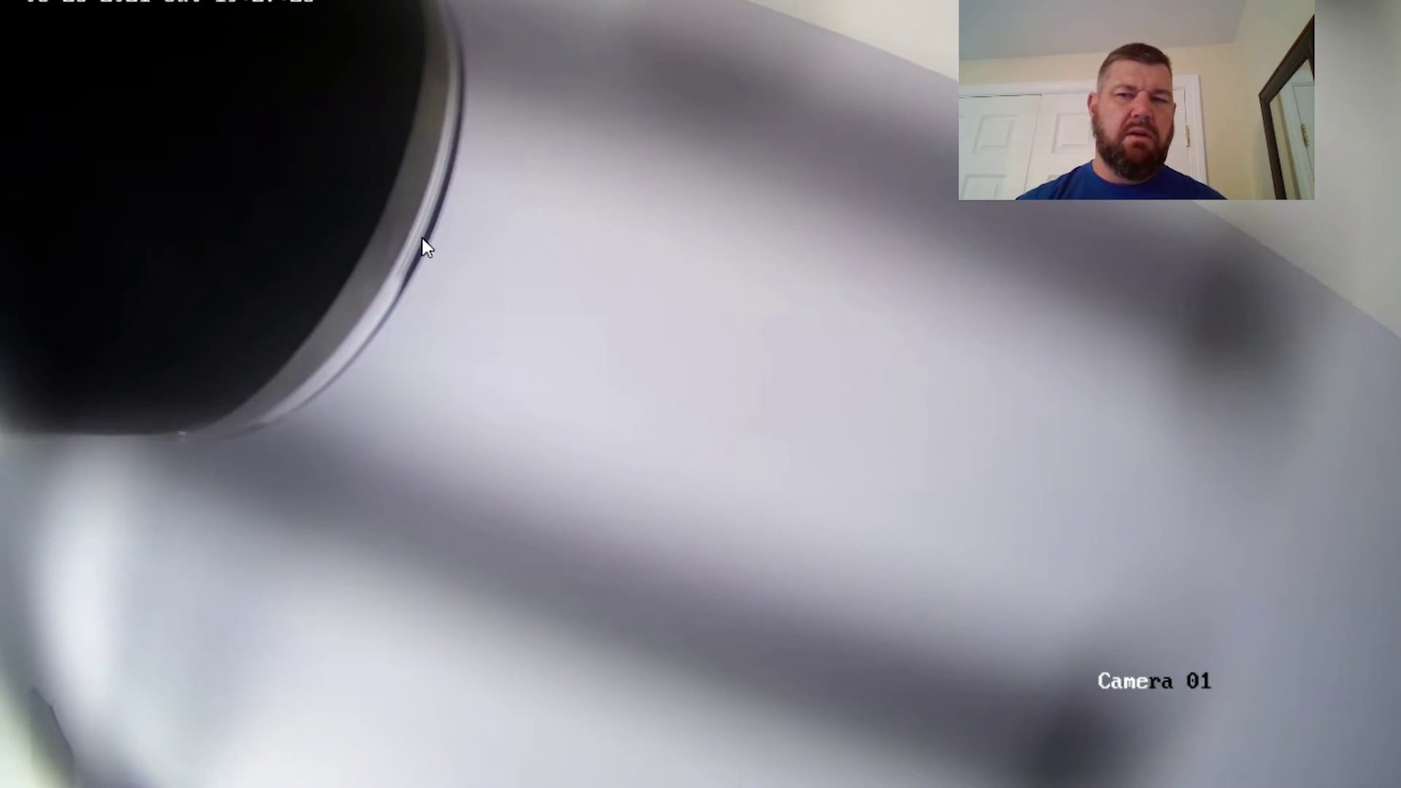
pyautogui.doubleClick(423, 239)
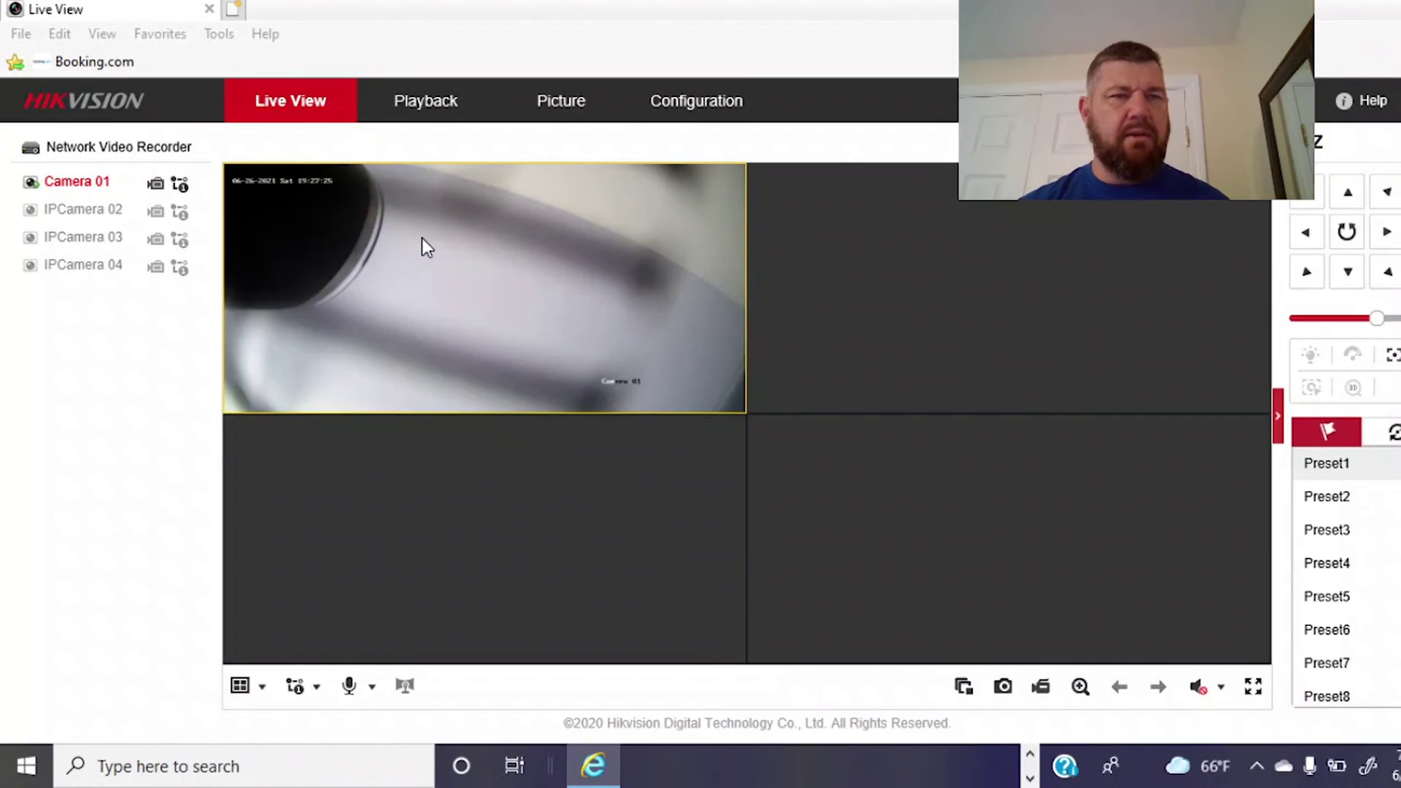
# Enable Sync with computer time in the recorder's Time Settings and save.
pyautogui.click(701, 101)
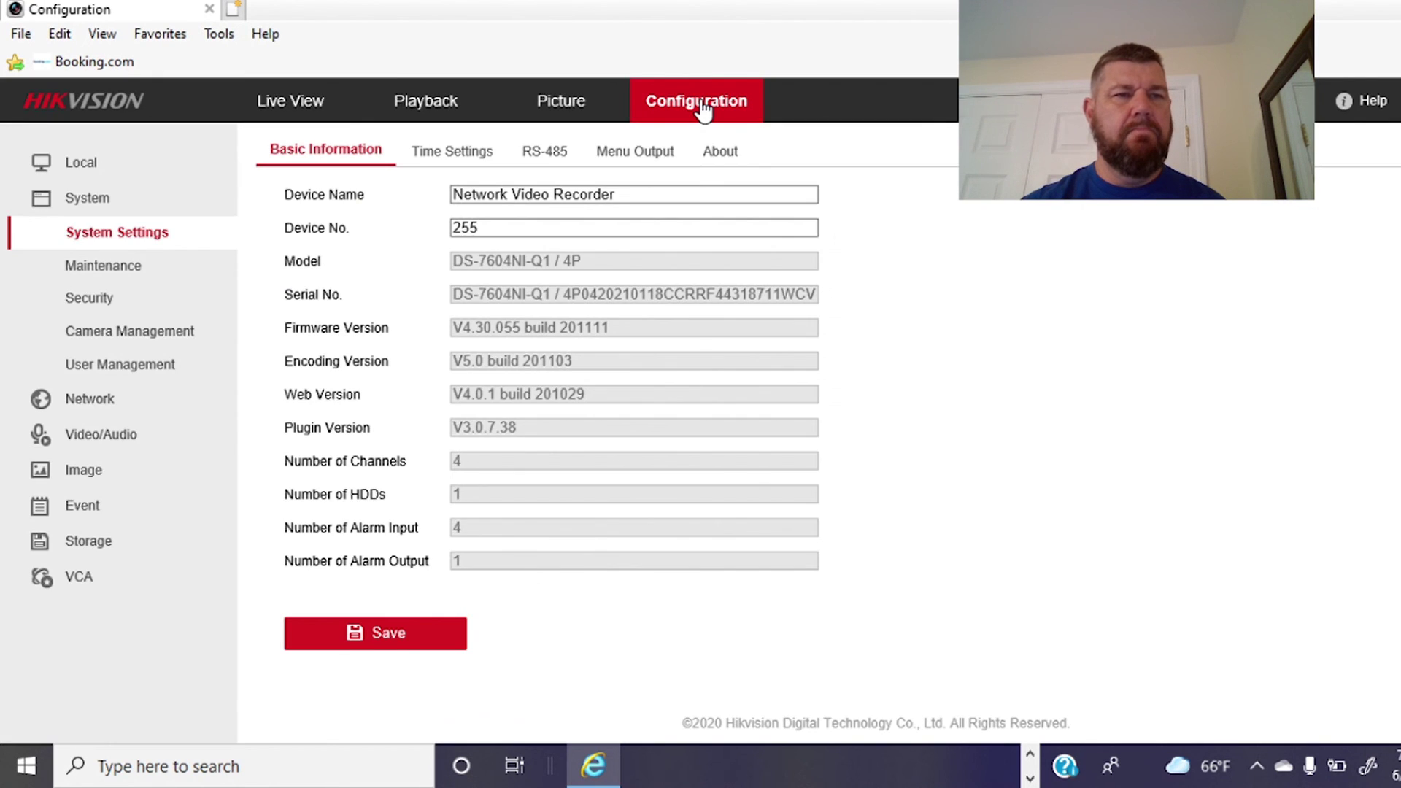
pyautogui.click(459, 159)
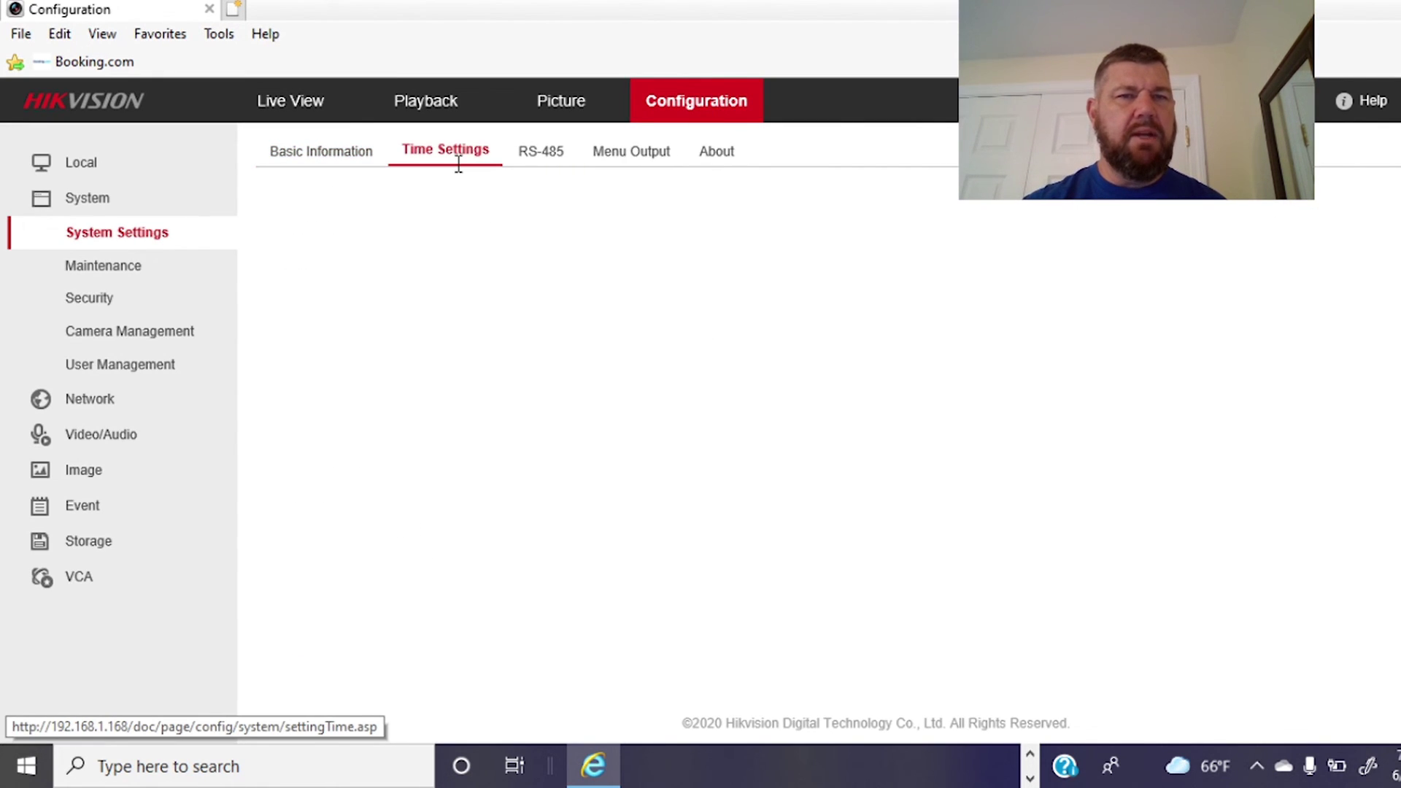
pyautogui.click(689, 517)
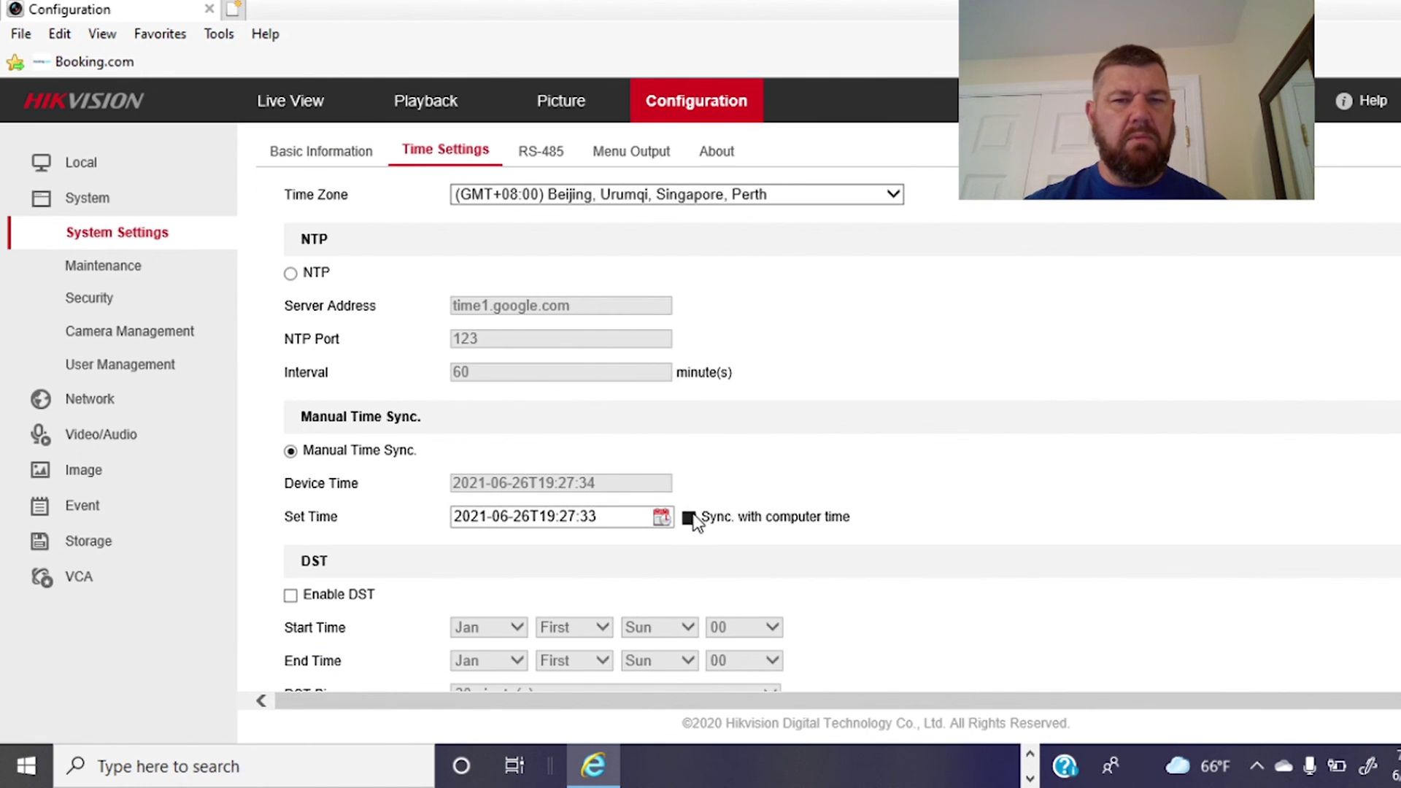
pyautogui.scroll(-2, 957, 441)
pyautogui.scroll(1, 730, 511)
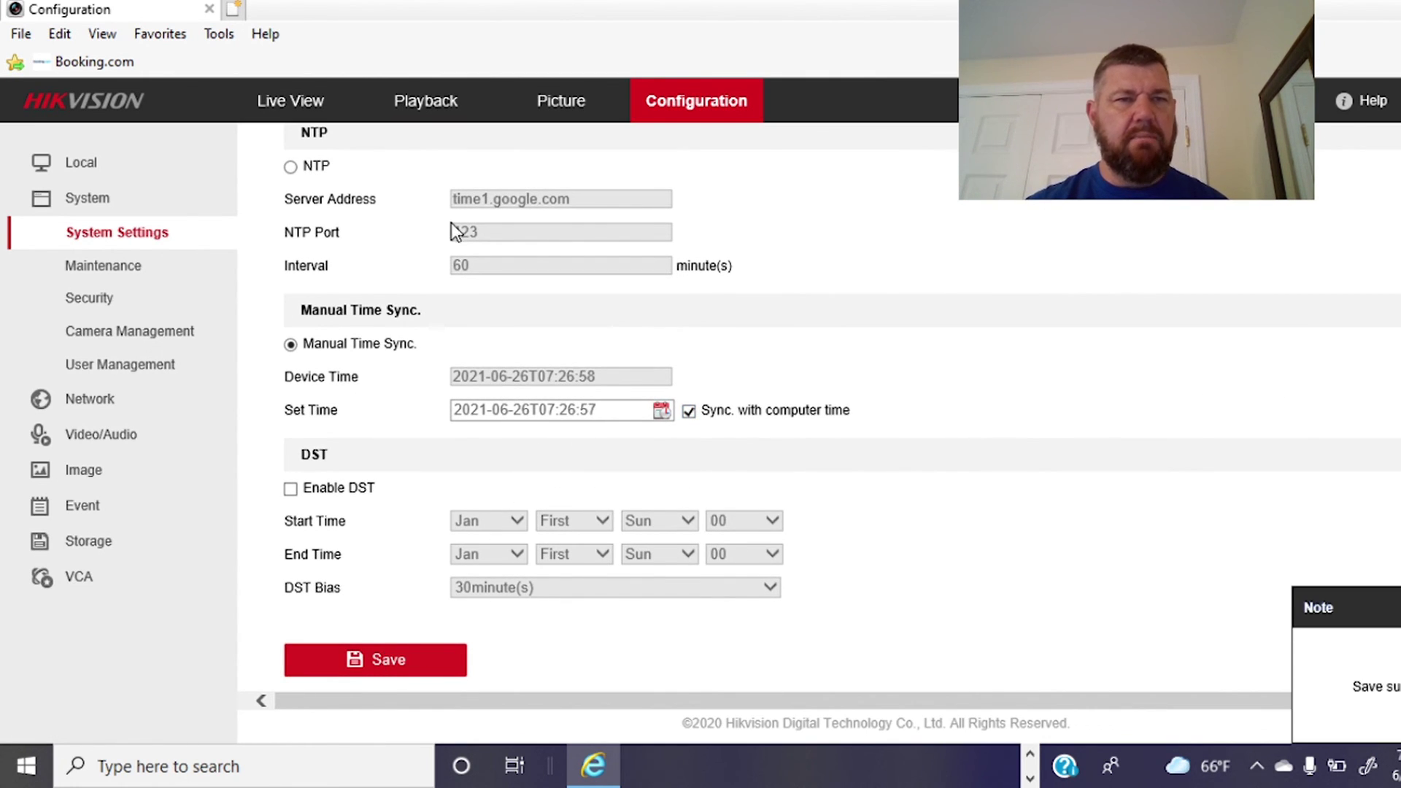
pyautogui.click(319, 113)
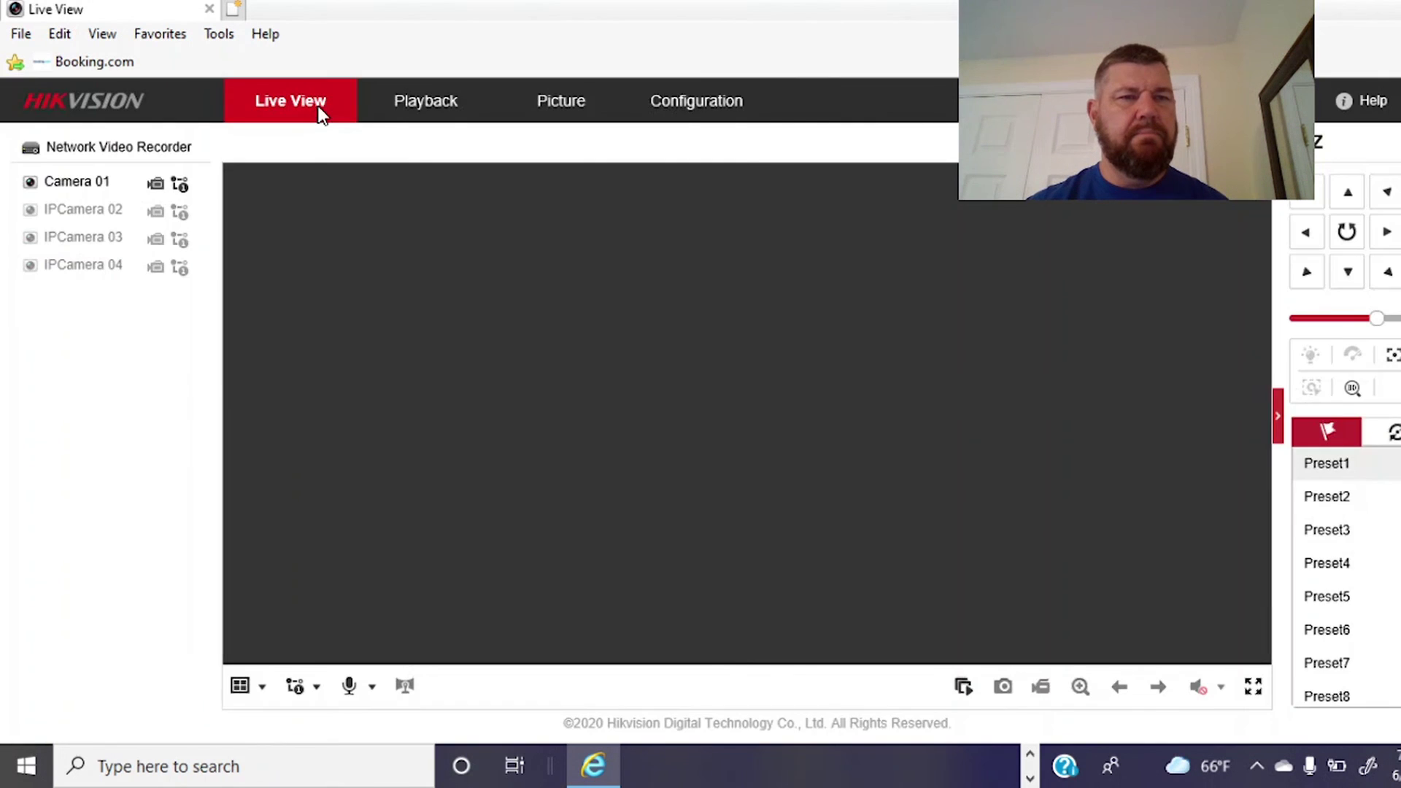
# Play Camera 01's live feed, toggling full screen on and back off.
pyautogui.click(30, 184)
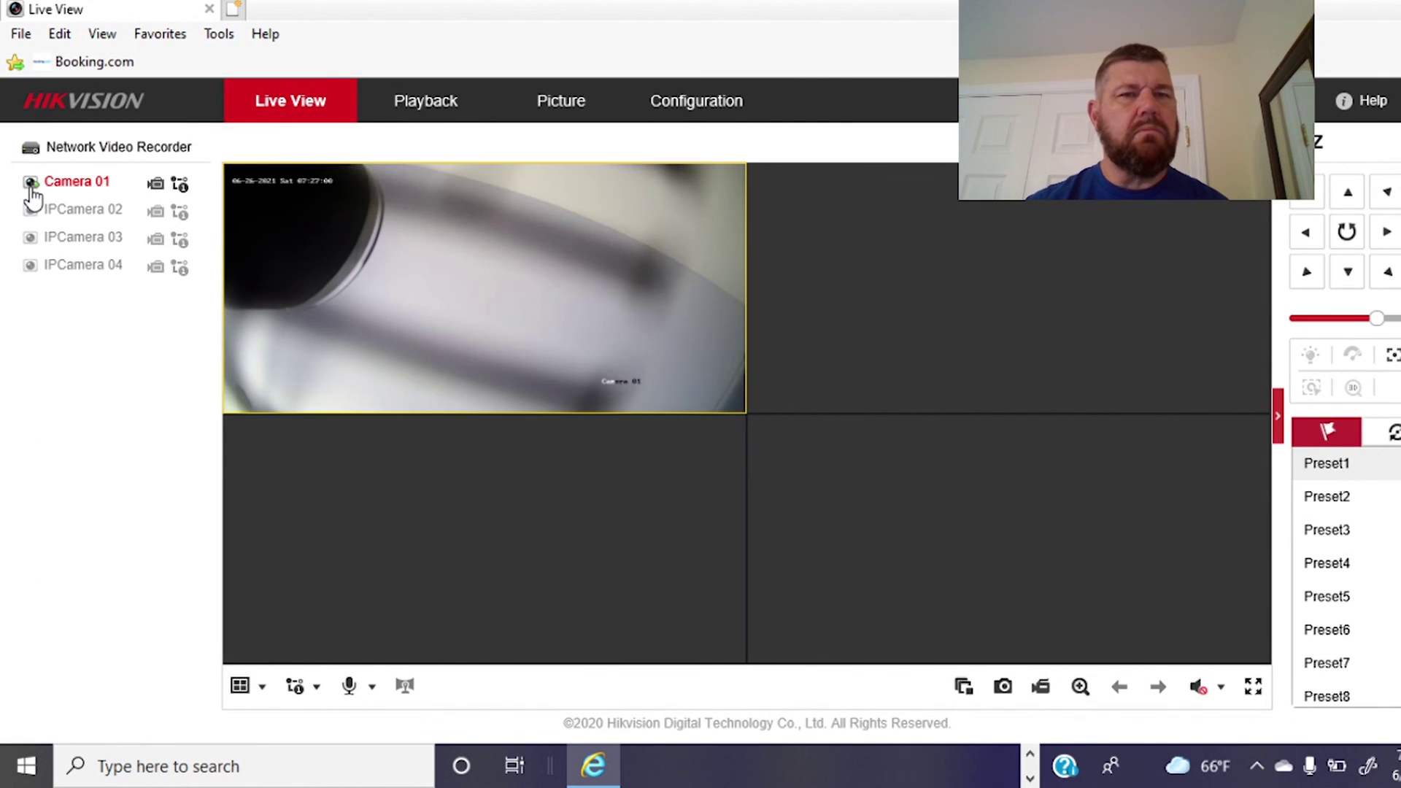
pyautogui.doubleClick(434, 248)
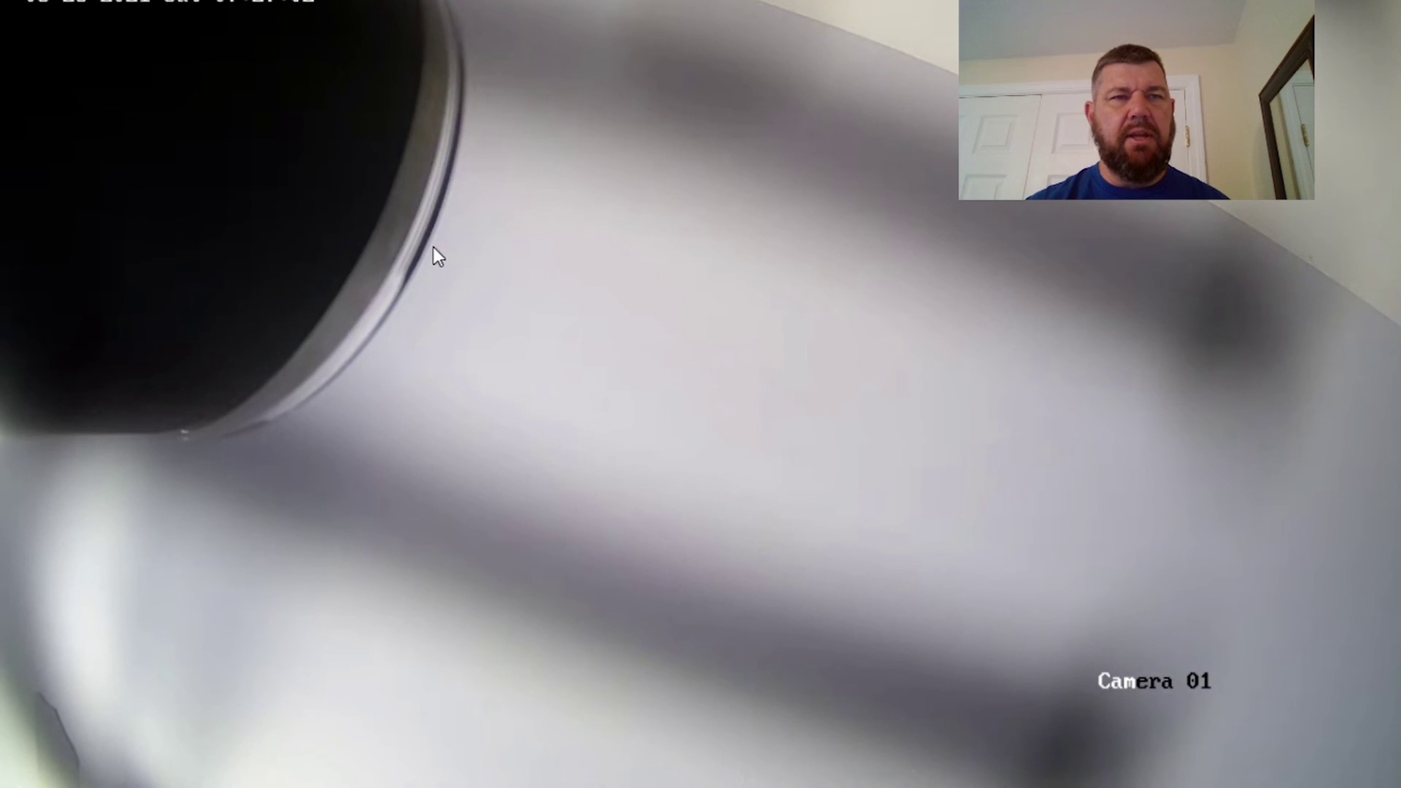
pyautogui.doubleClick(434, 247)
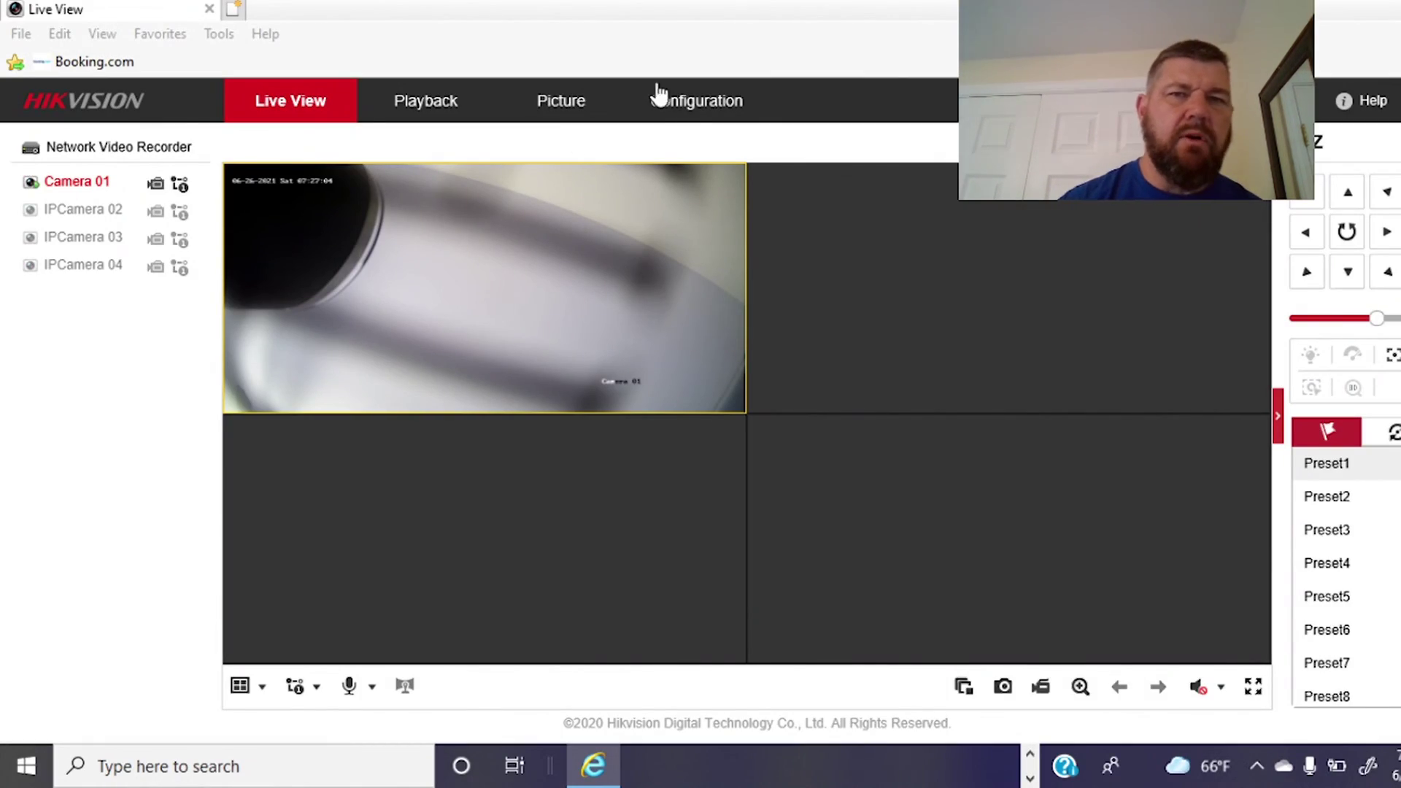
# In OSD Settings, rename Camera 01 'Test Camera', set overlay text 1 'Wentworth CCTV', and save.
pyautogui.click(694, 103)
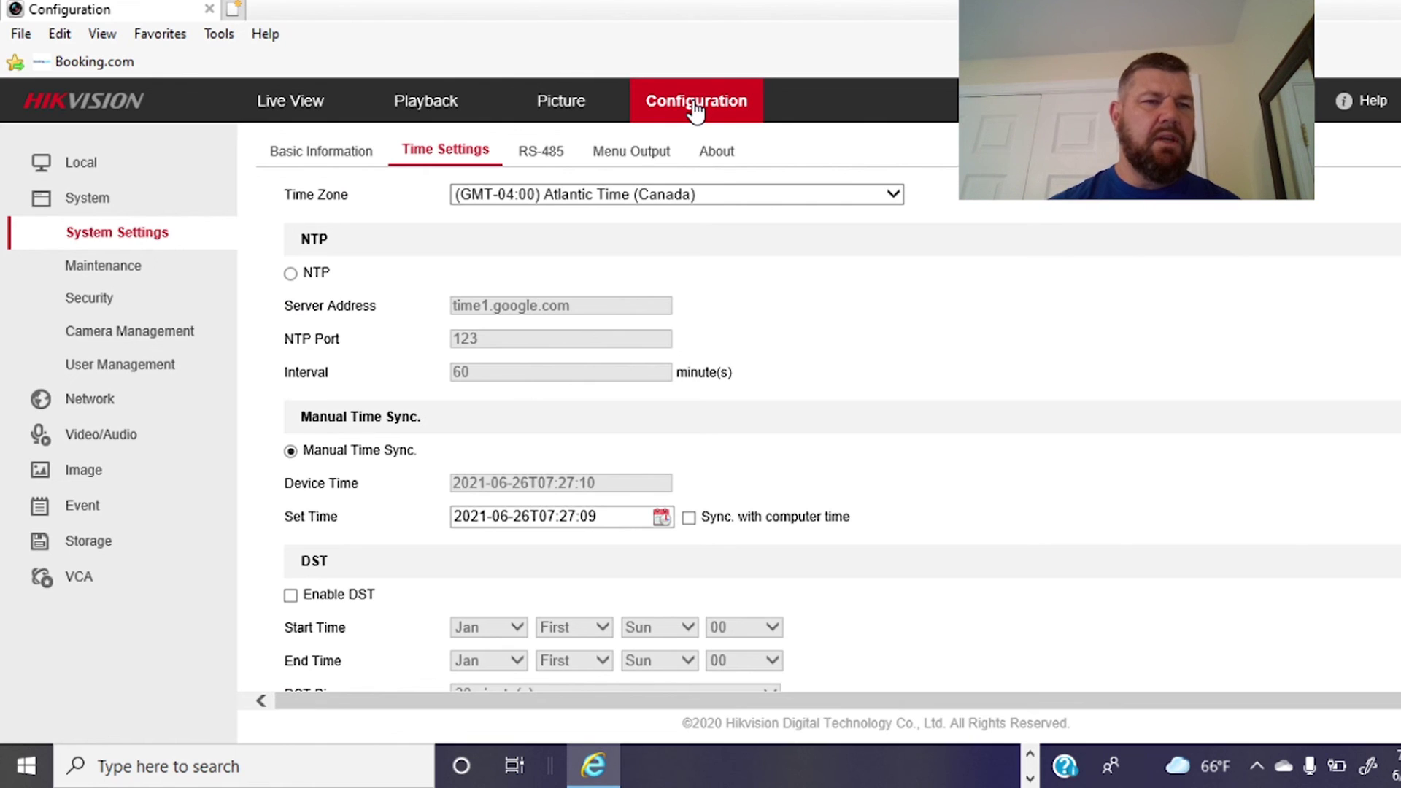
pyautogui.click(116, 470)
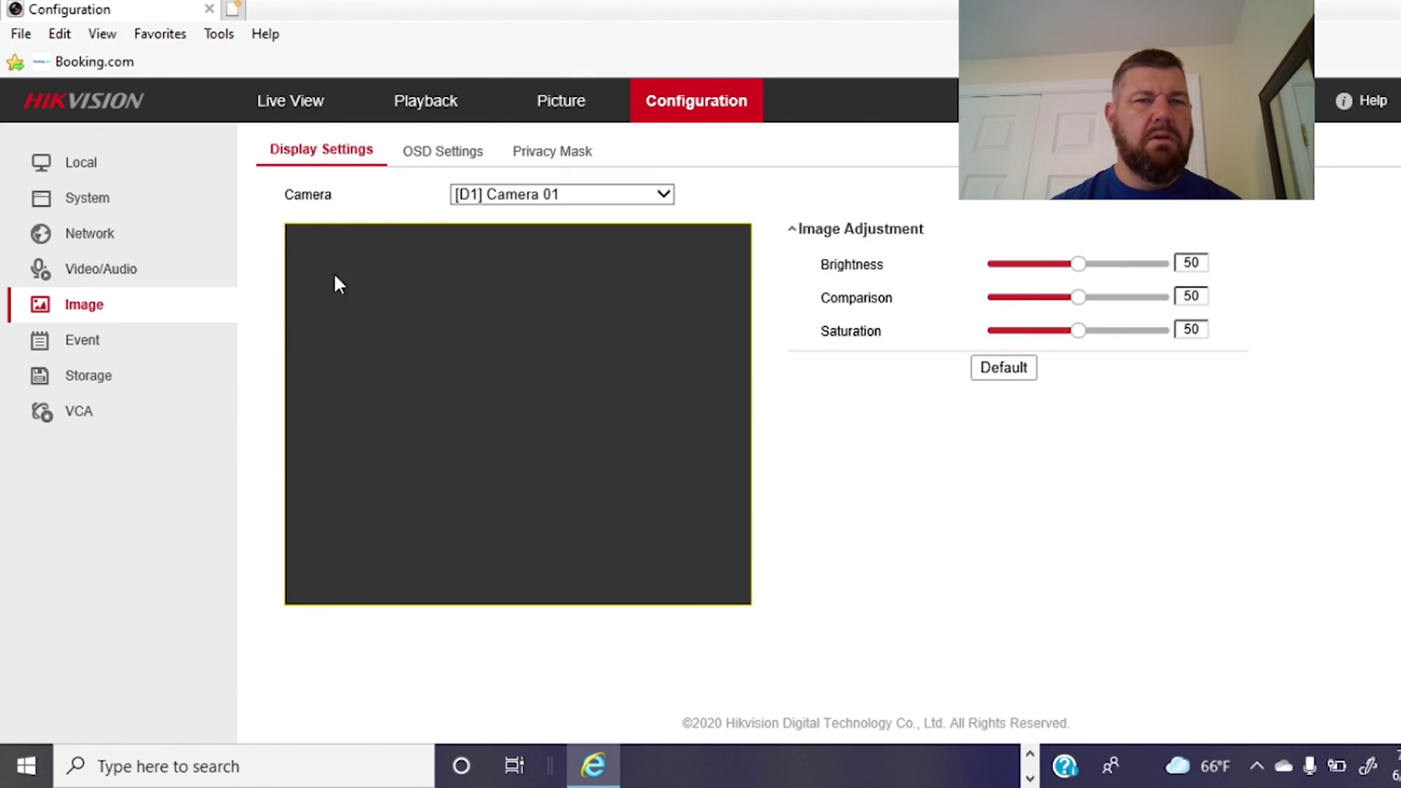
pyautogui.click(431, 150)
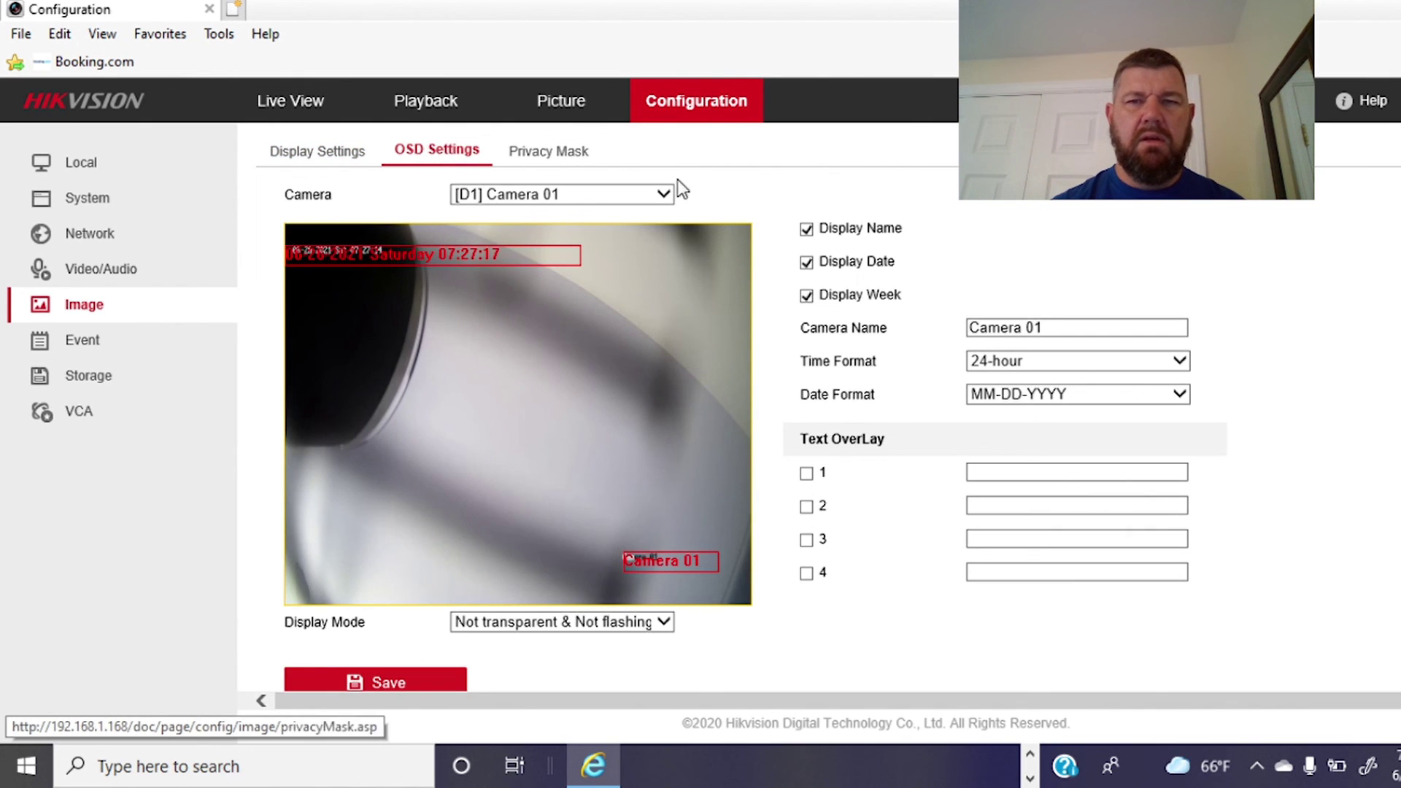
pyautogui.moveTo(1076, 326); pyautogui.dragTo(664, 300)
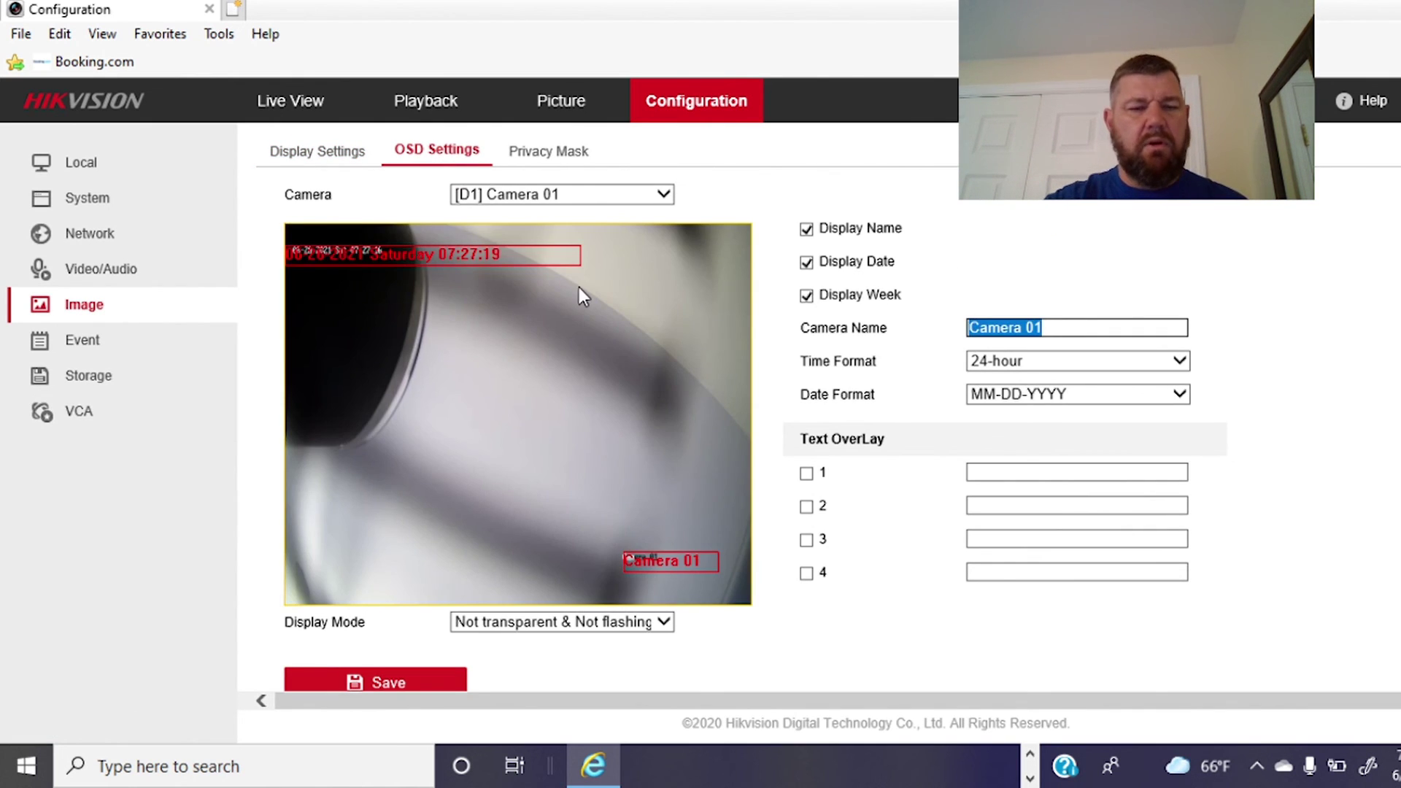
pyautogui.write('Test Camera')
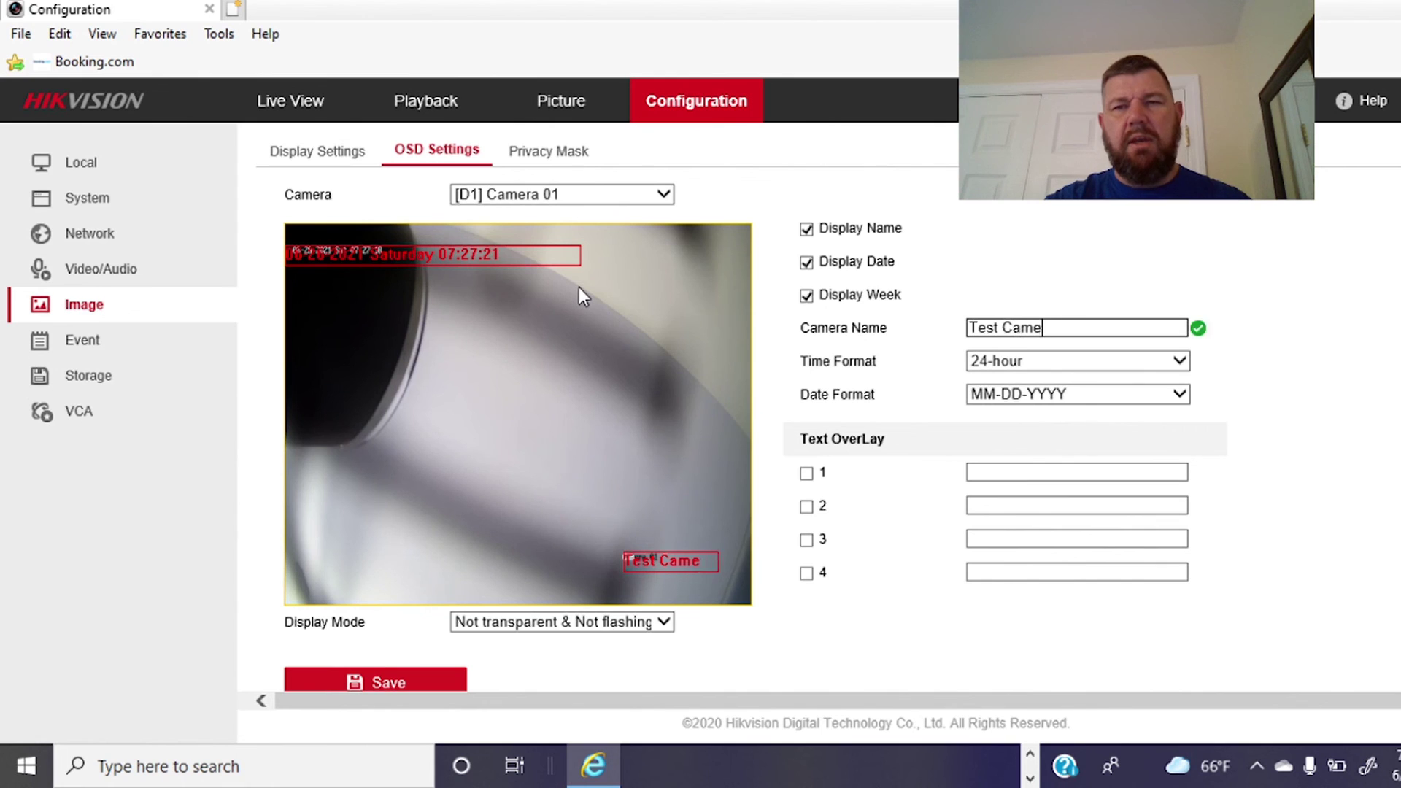
pyautogui.click(998, 470)
pyautogui.write('Wentworth CCTV')
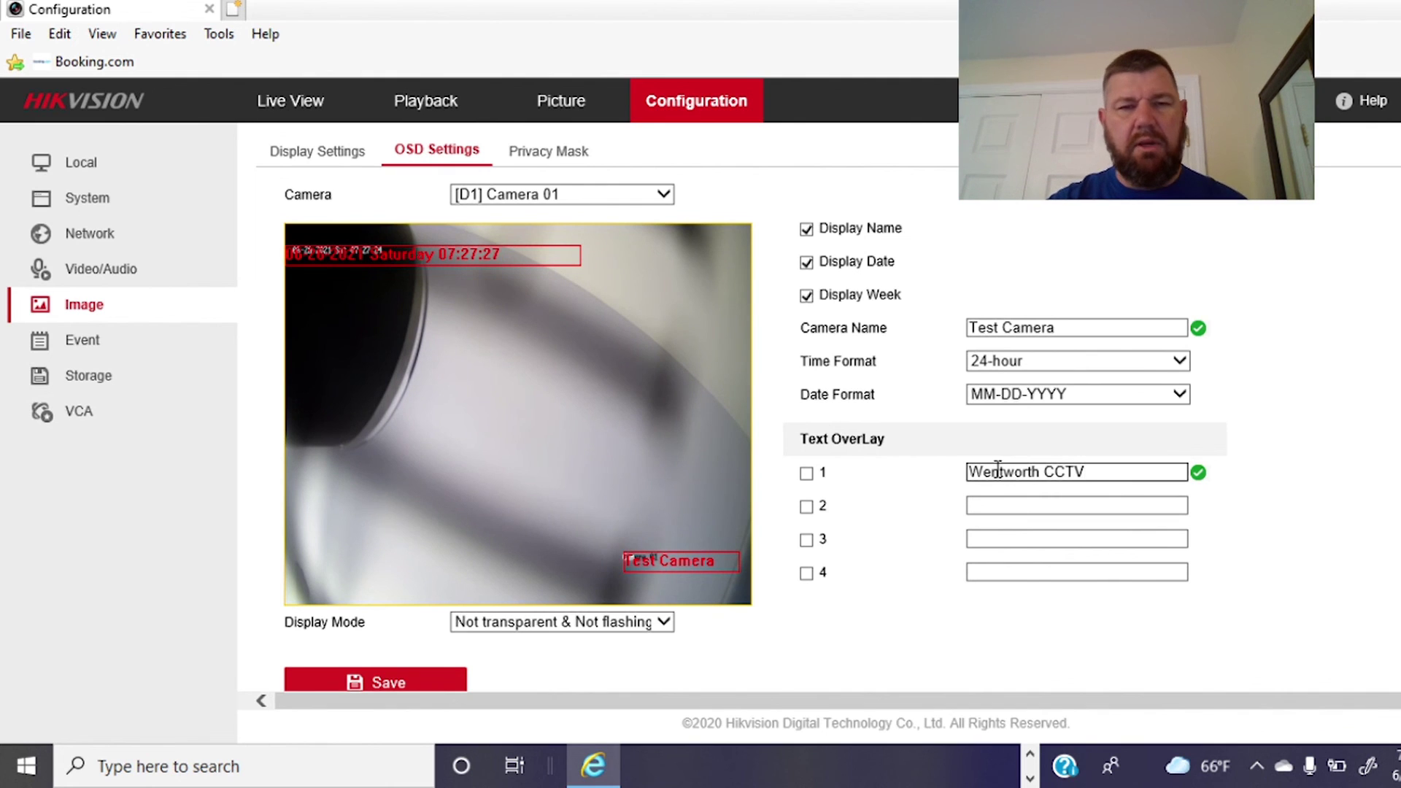
pyautogui.click(427, 686)
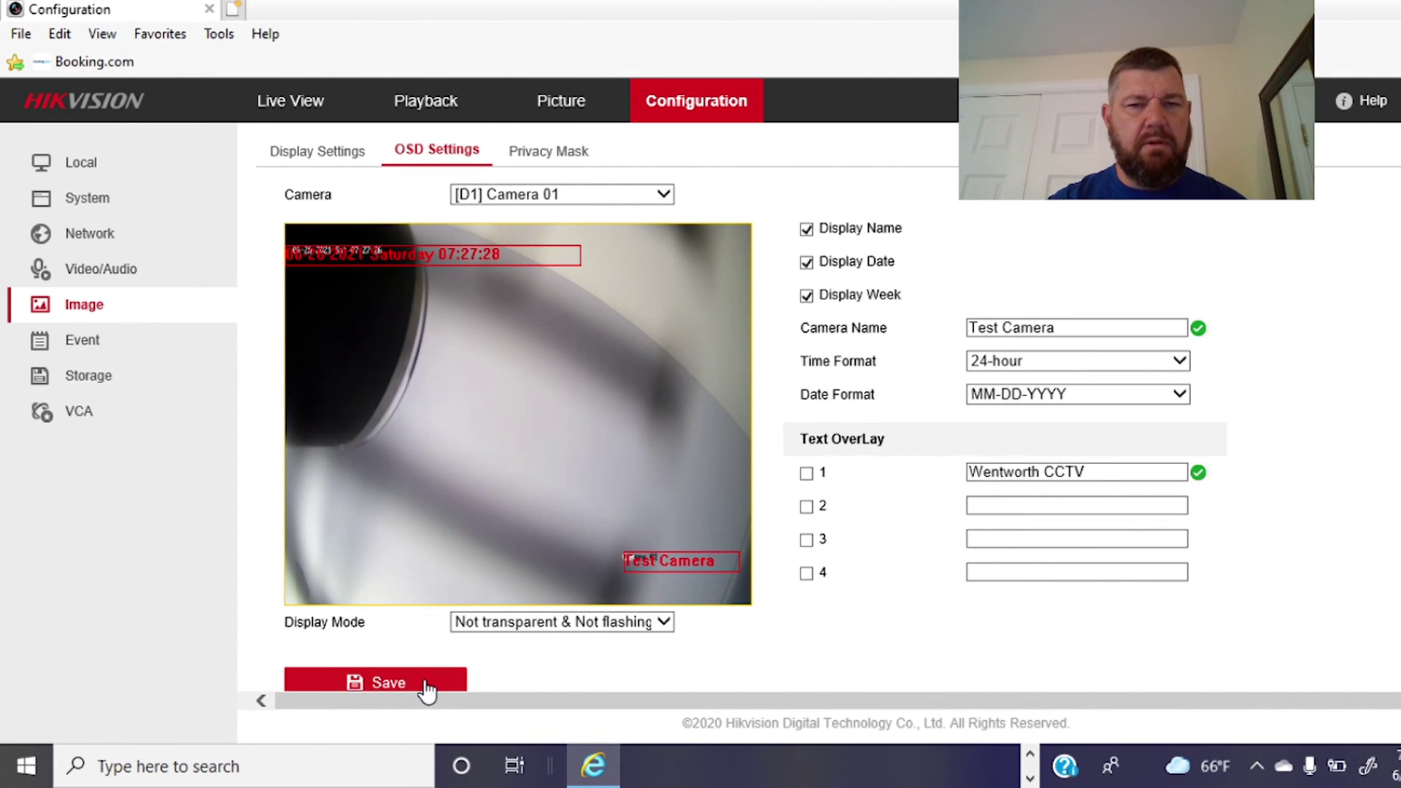
# Play Test Camera's feed in Live View, toggle full screen twice, then reopen OSD Settings.
pyautogui.click(291, 103)
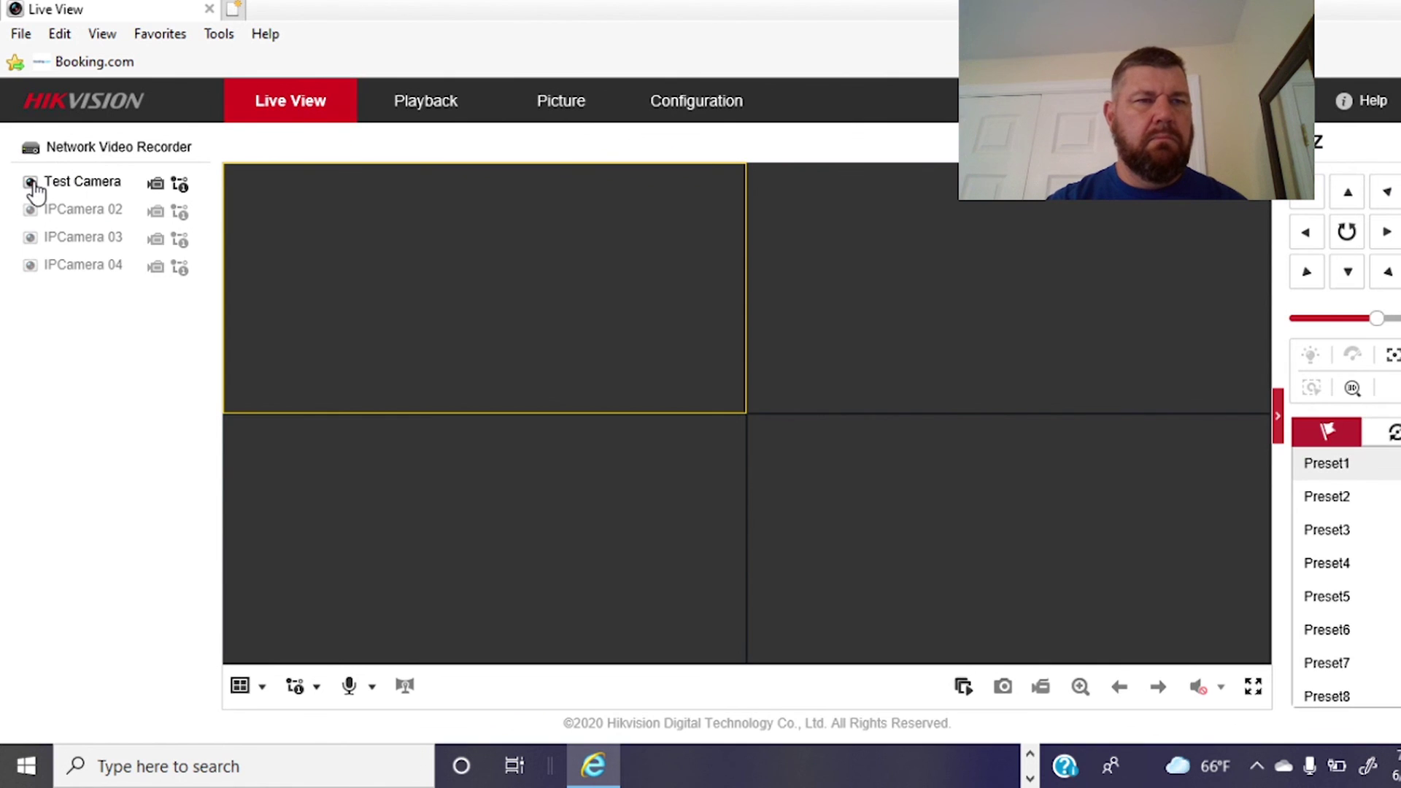
pyautogui.click(32, 183)
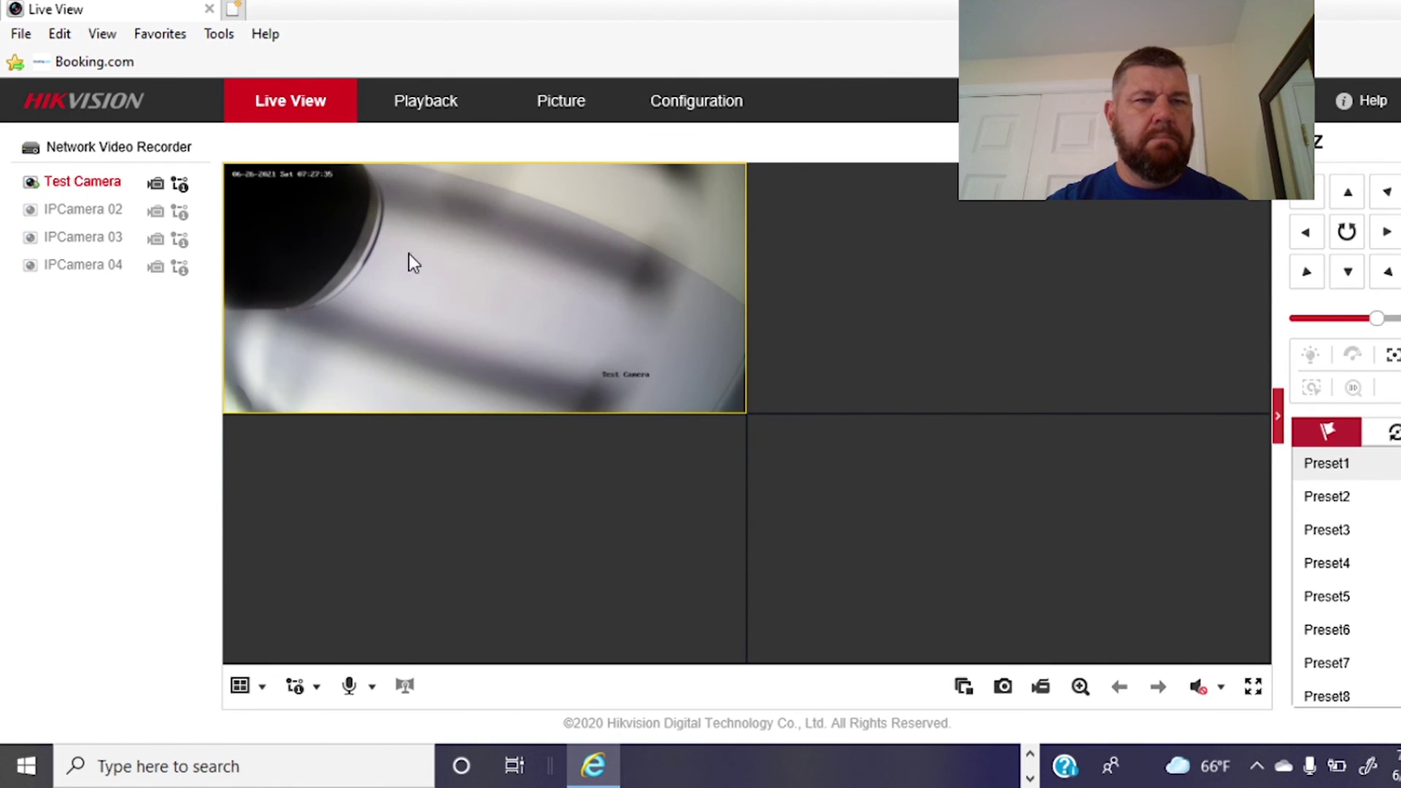
pyautogui.doubleClick(500, 260)
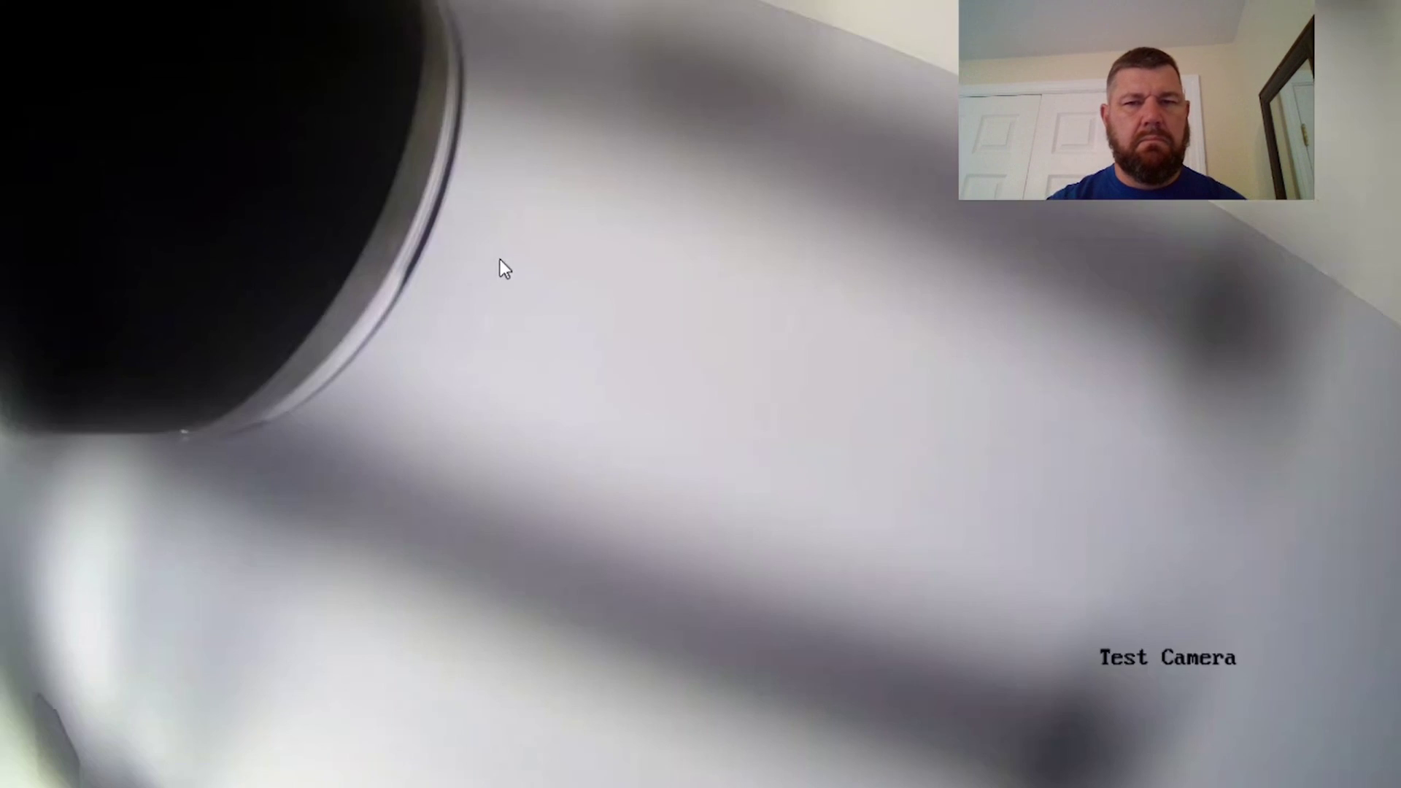
pyautogui.doubleClick(673, 318)
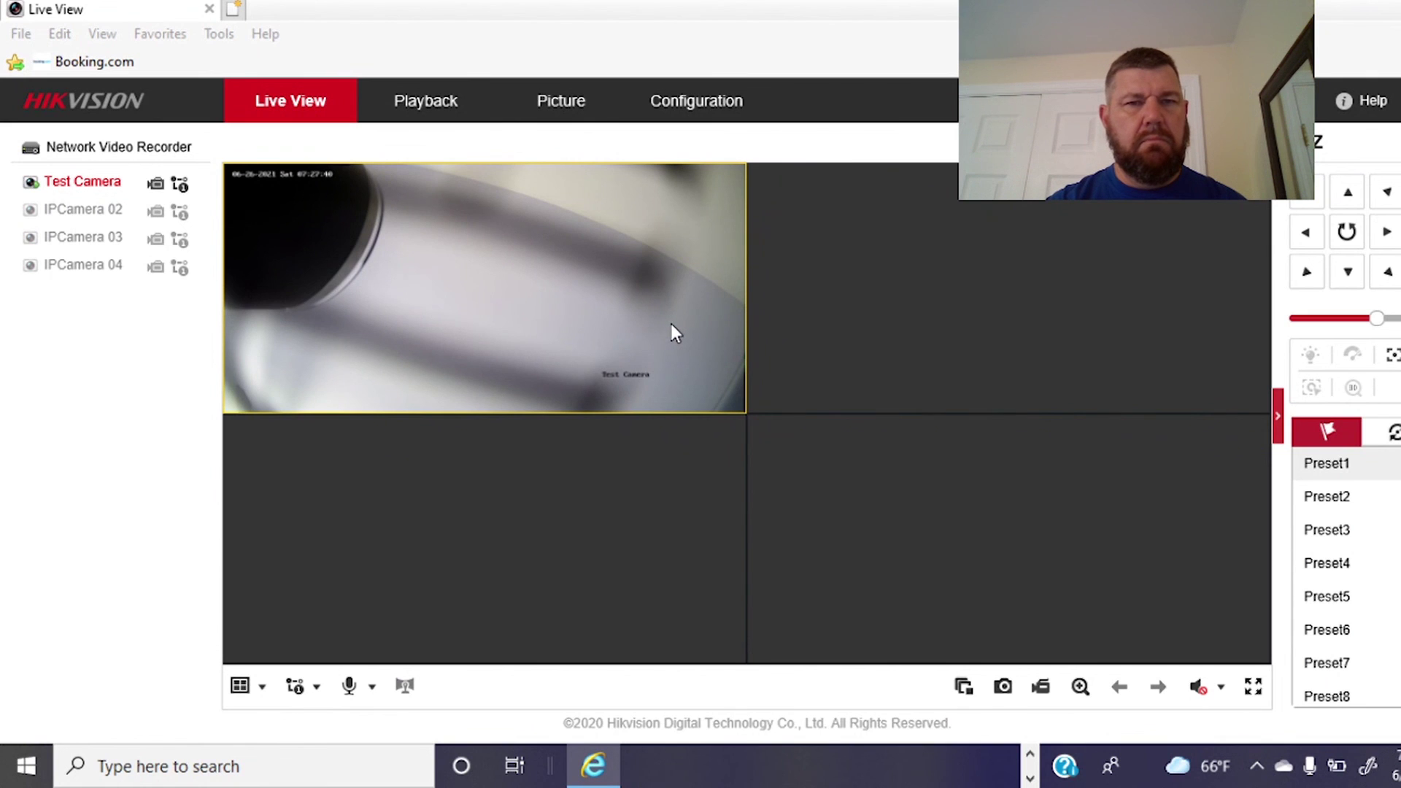
pyautogui.doubleClick(672, 325)
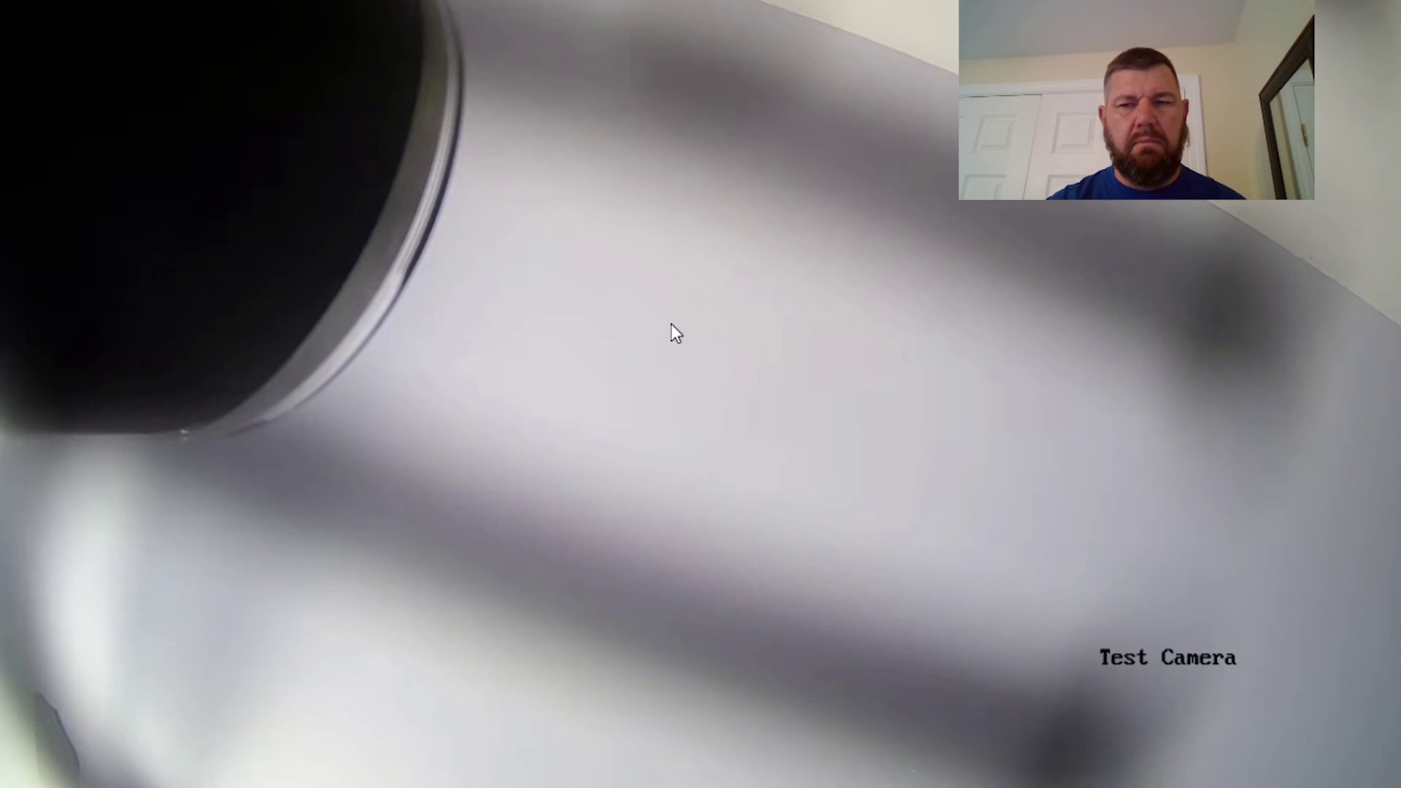
pyautogui.doubleClick(675, 333)
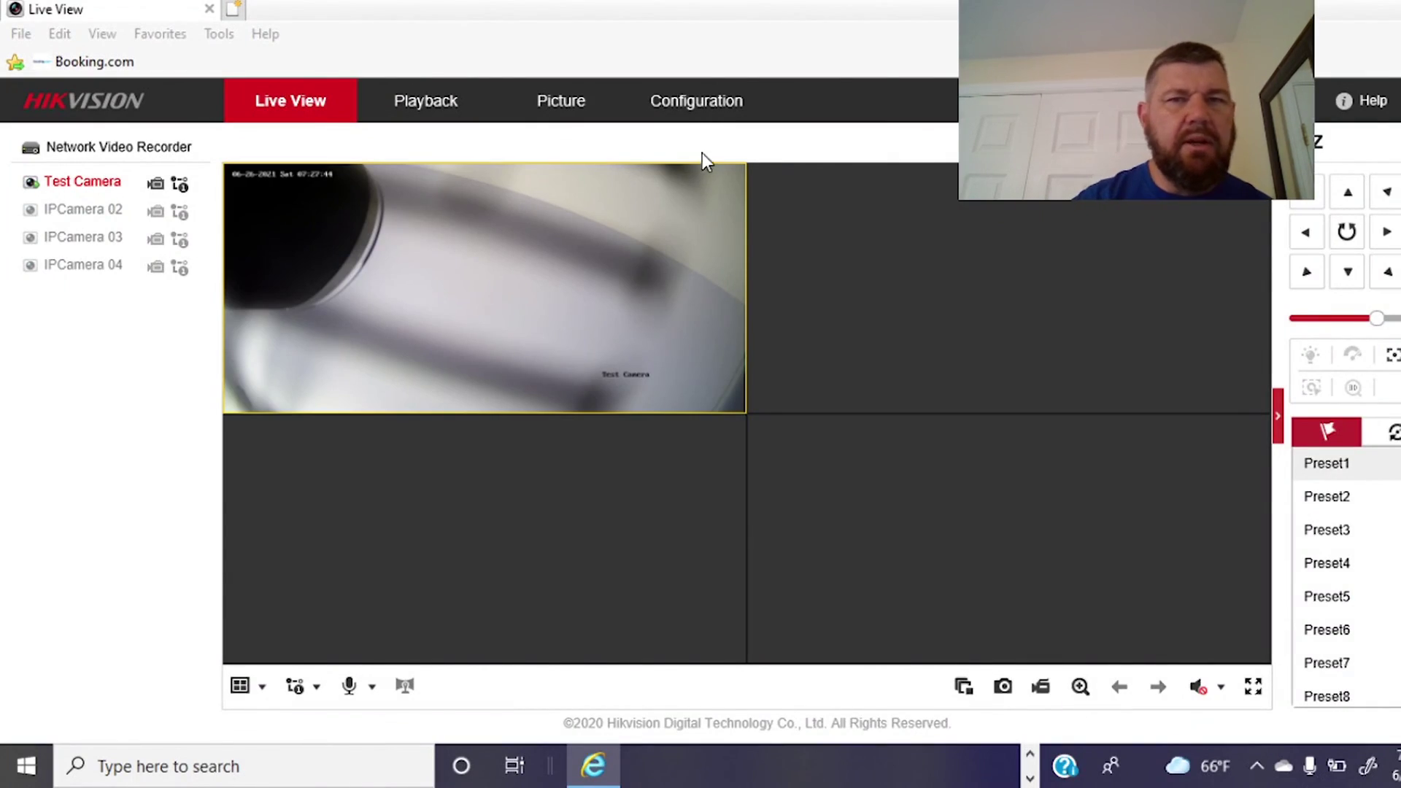
pyautogui.click(702, 108)
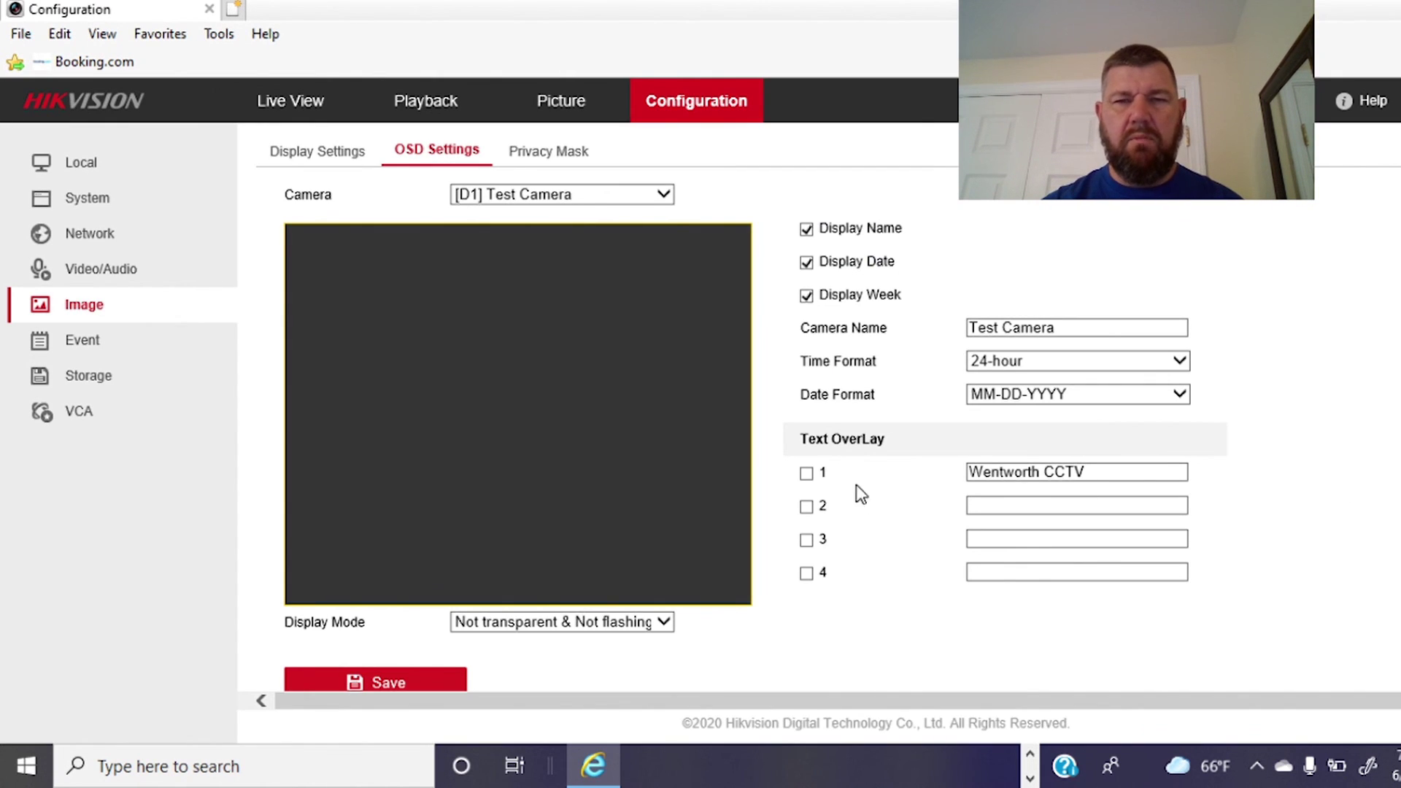
# Enable text overlay 1 'Wentworth CCTV' at the lower right below the camera name, save, then go to Live View.
pyautogui.click(806, 474)
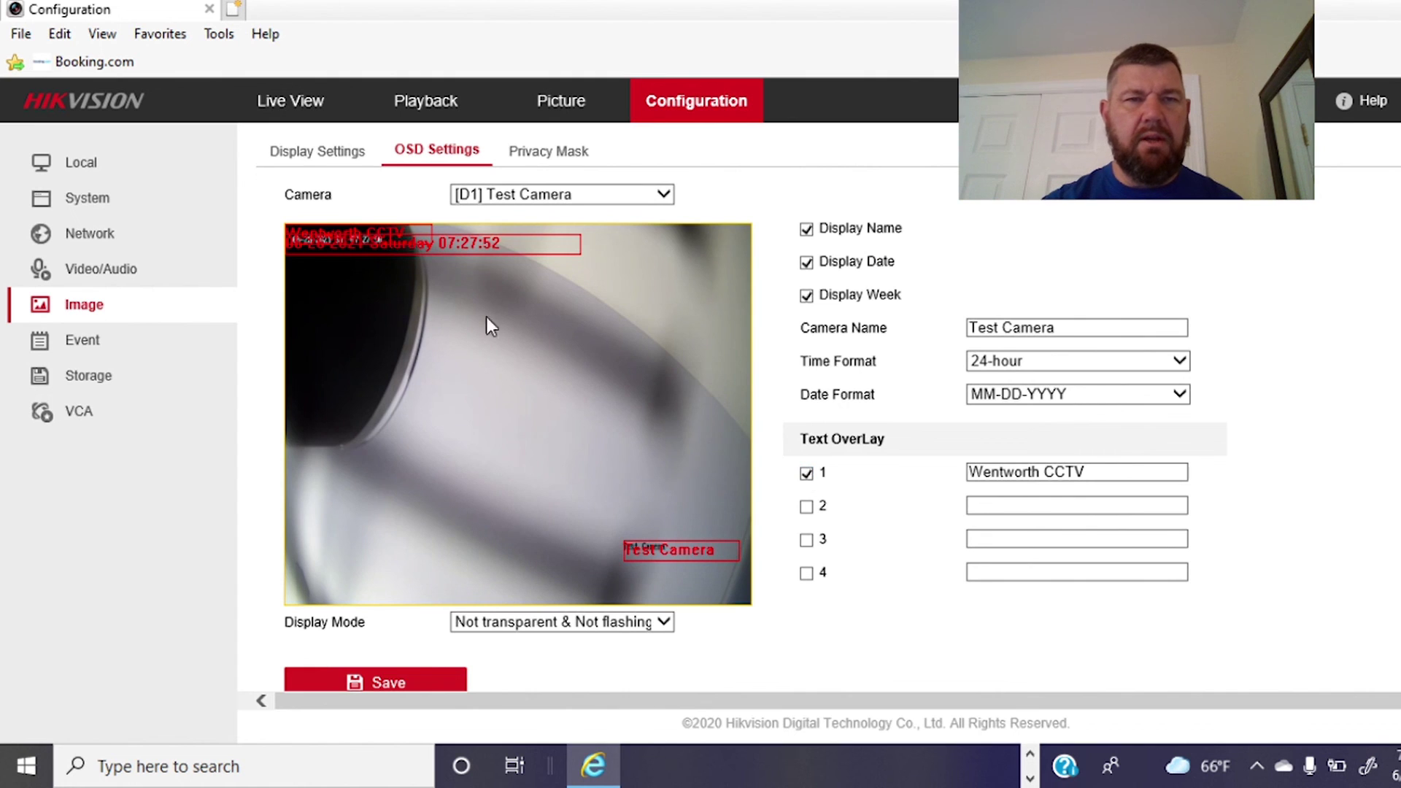
pyautogui.moveTo(372, 231); pyautogui.dragTo(699, 580)
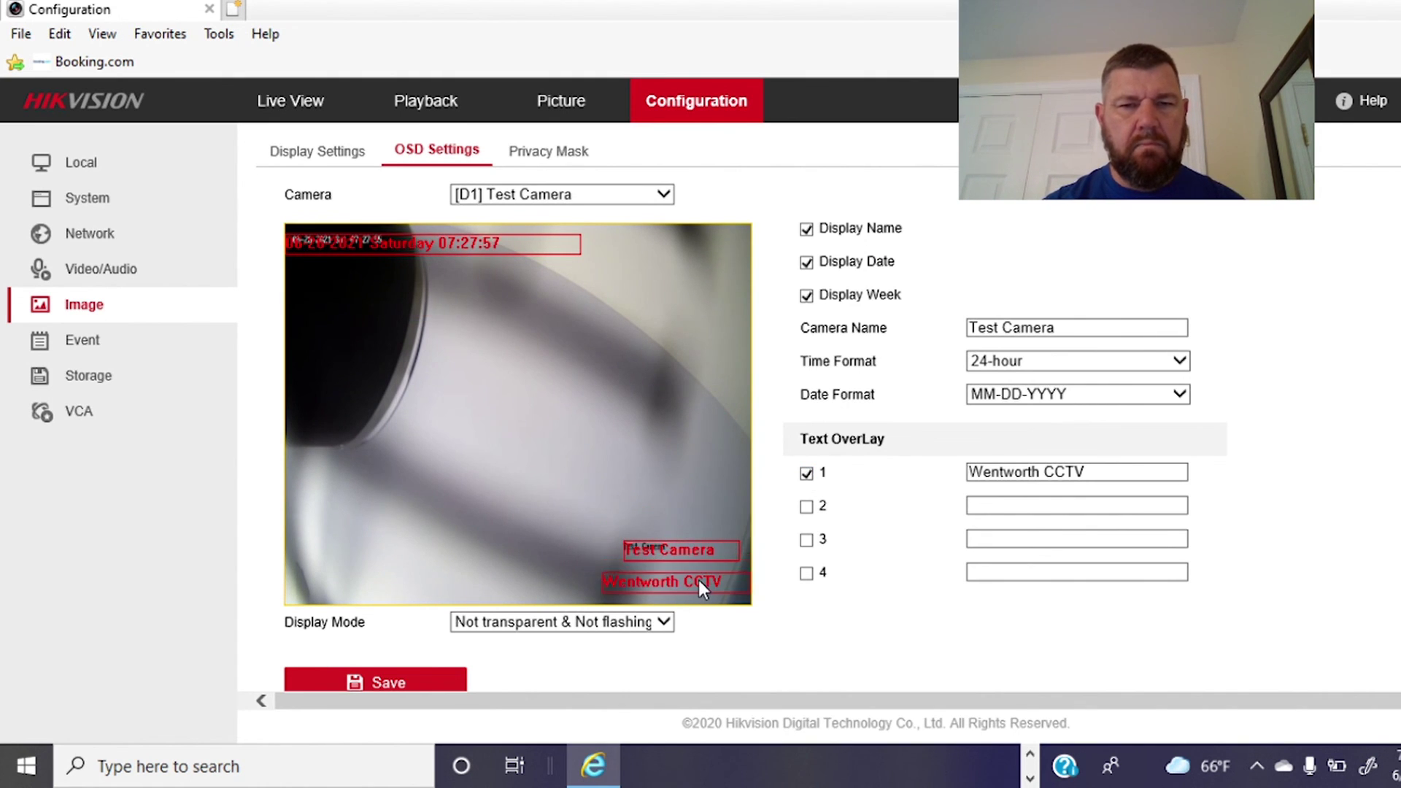
pyautogui.click(418, 679)
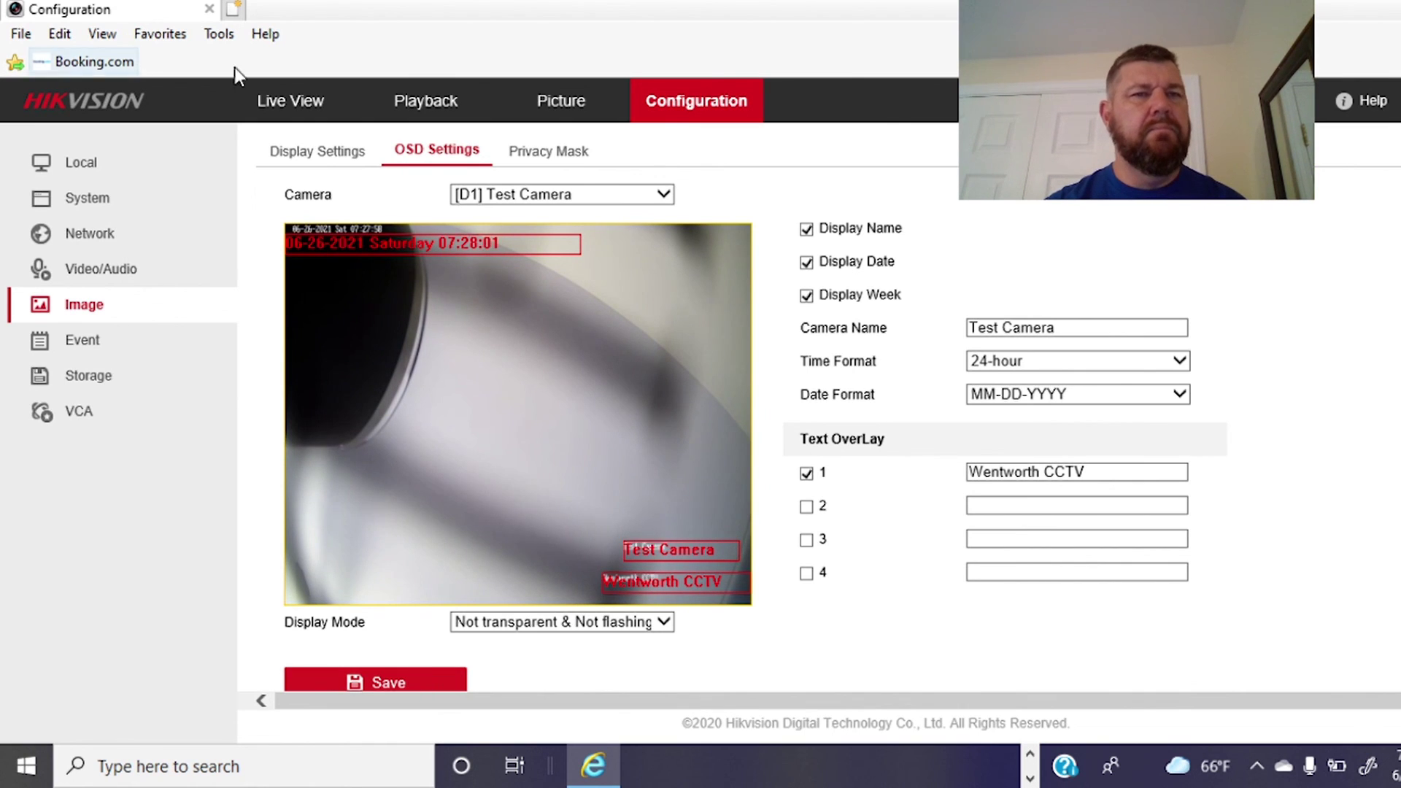
pyautogui.click(292, 97)
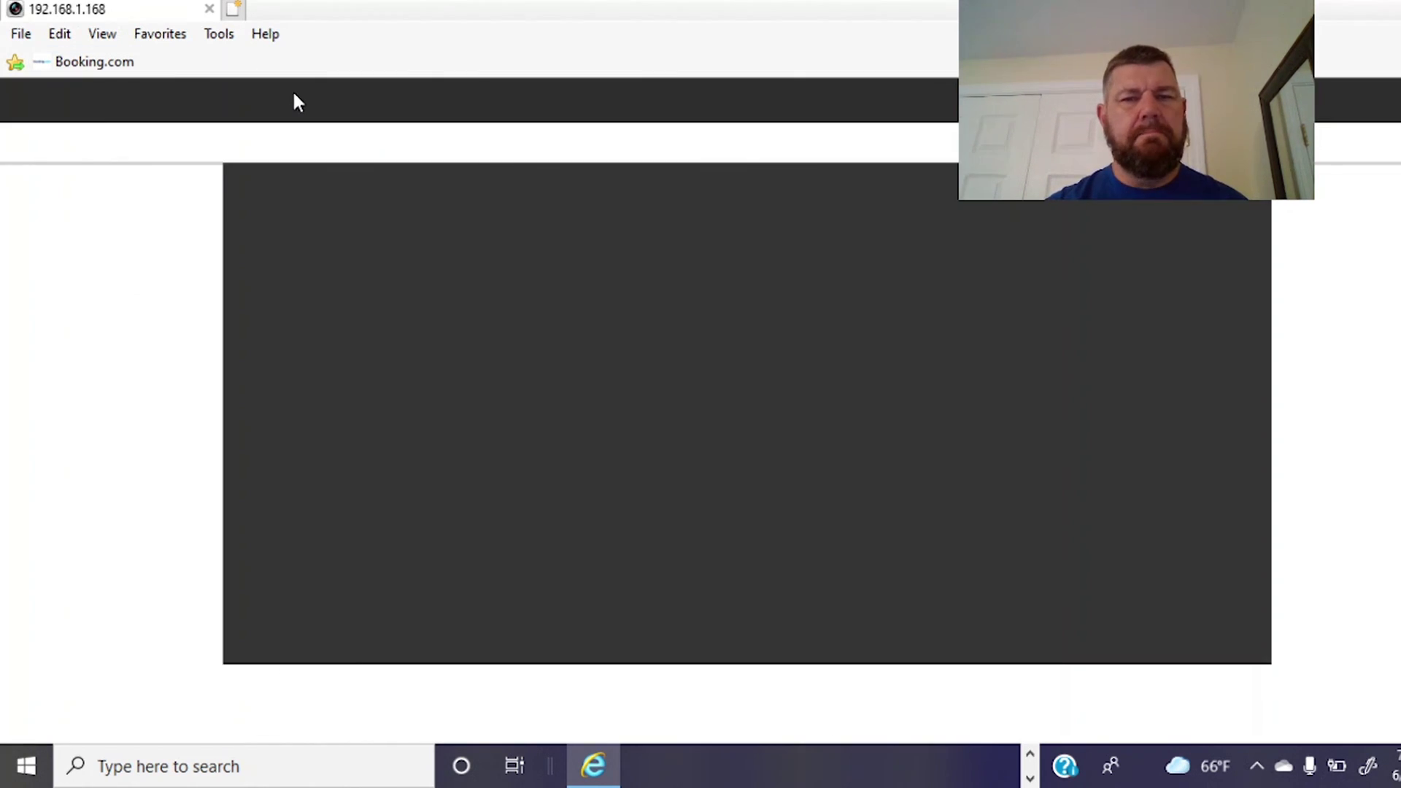
# Play the Test Camera feed, view it full screen with its label and Wentworth CCTV overlay, then return to the grid.
pyautogui.click(38, 187)
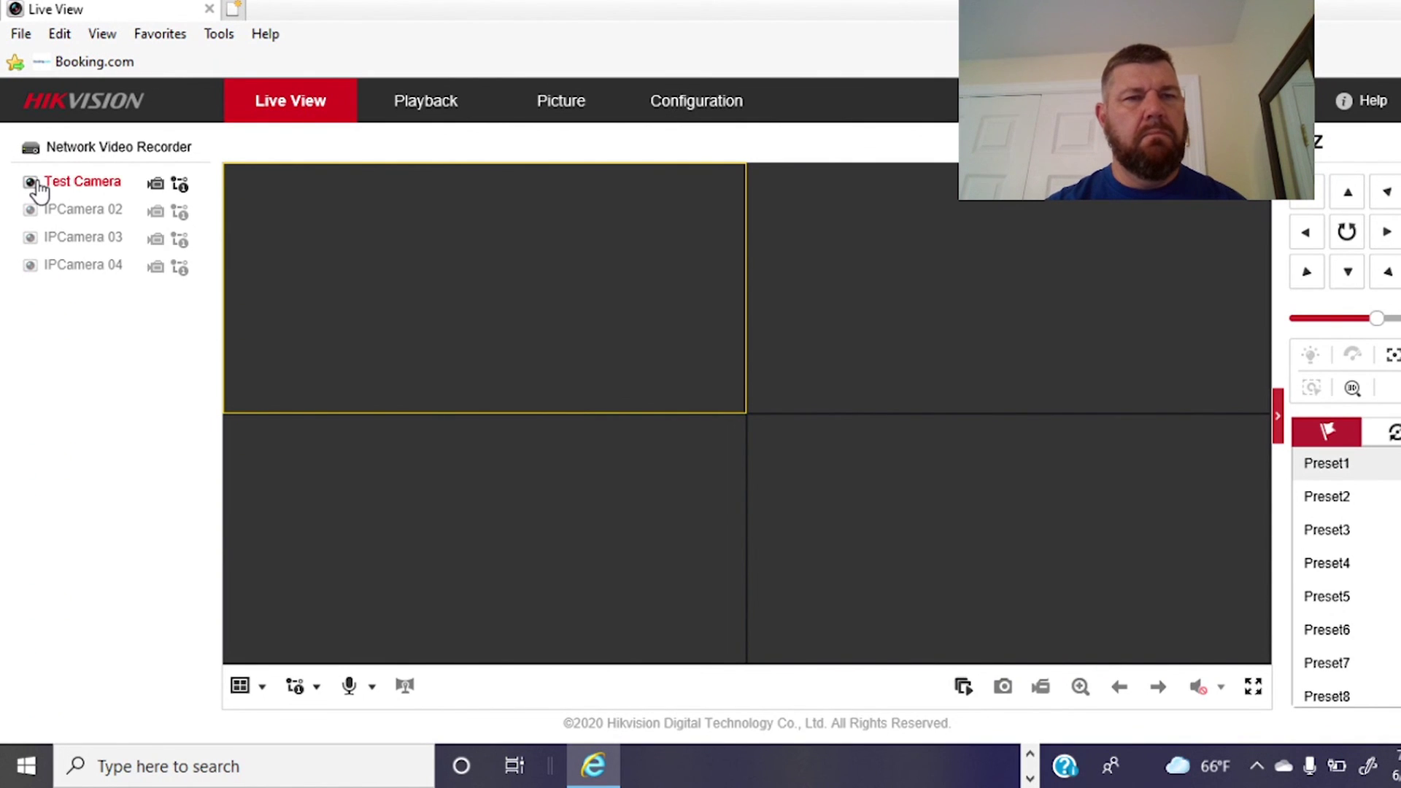
pyautogui.doubleClick(410, 230)
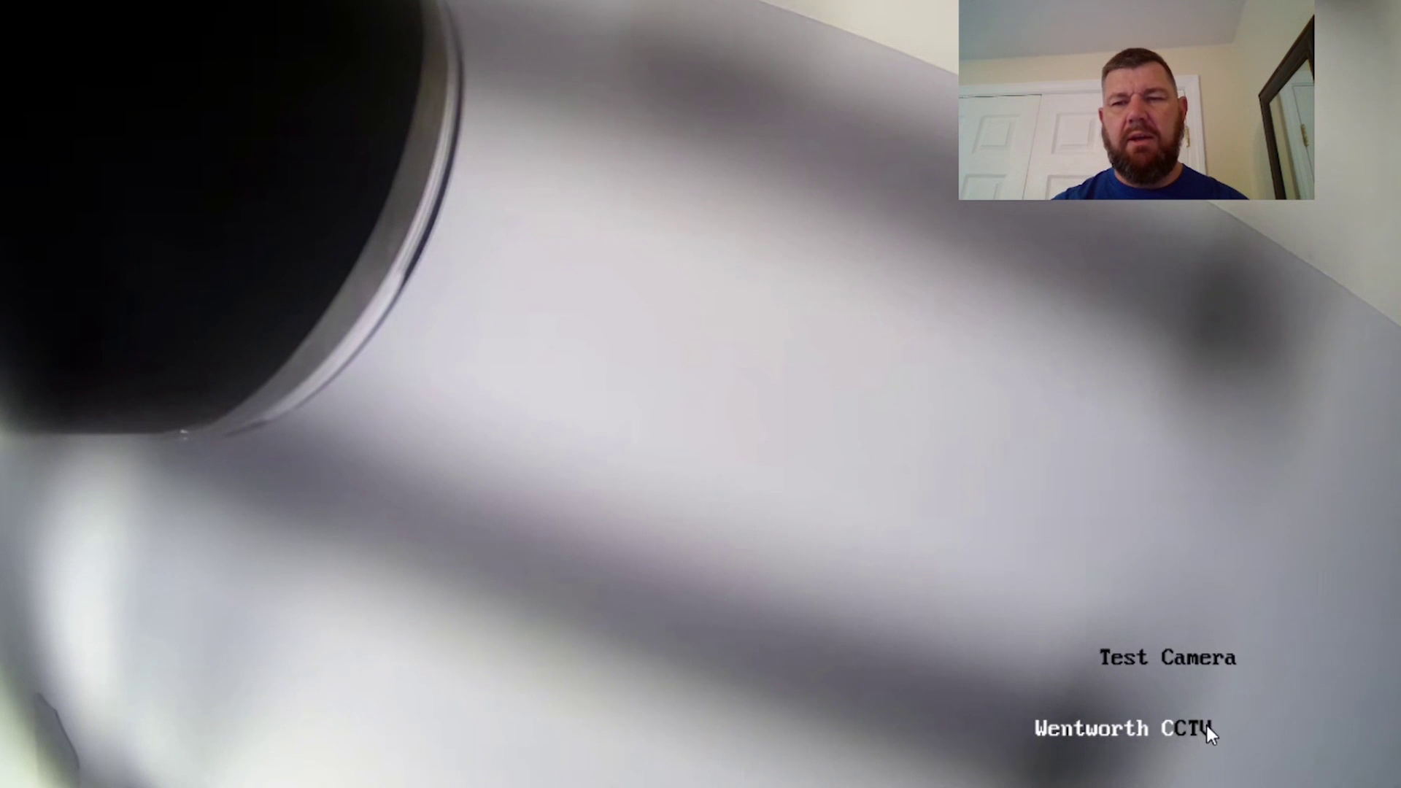
pyautogui.doubleClick(597, 226)
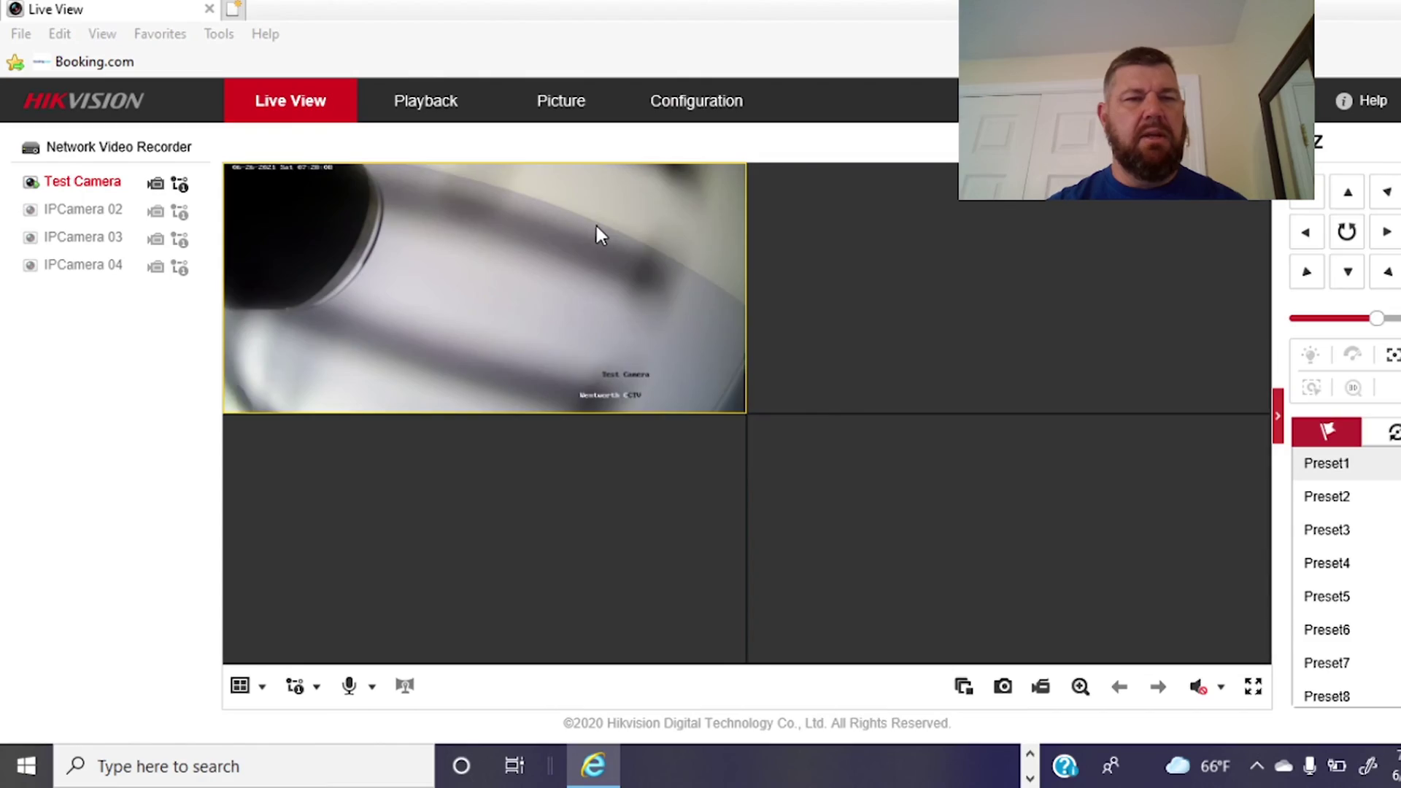